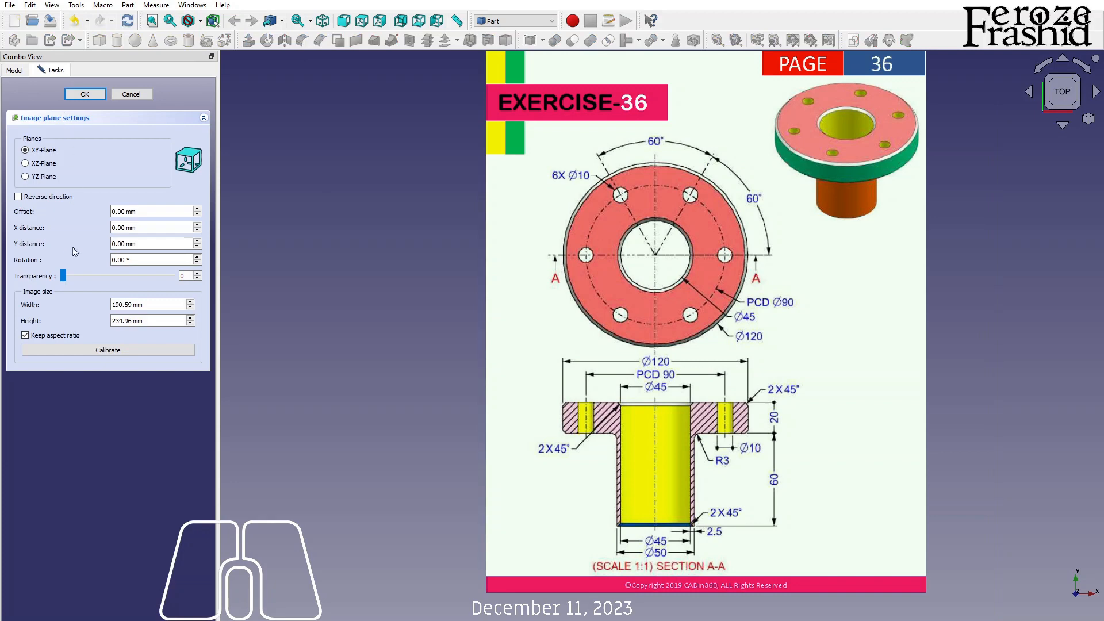
Calibrate the drawing image by setting the full section height, from the sleeve's bottom to the flange's top, to 80 mm
{"action": "left_click", "coordinate": [105, 352]}
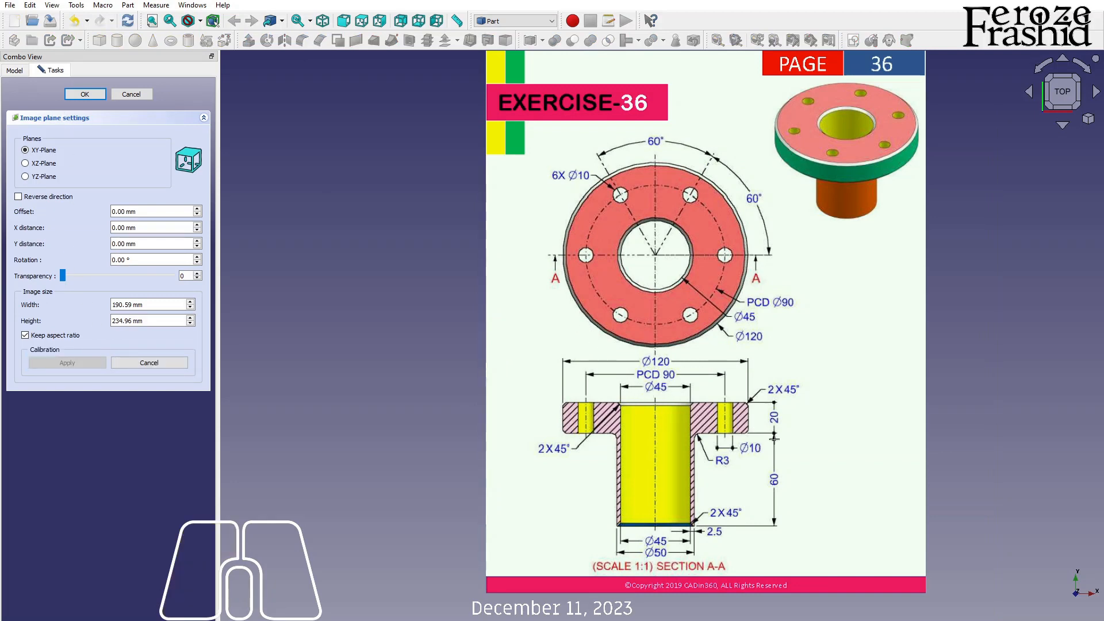
{"action": "scroll", "coordinate": [774, 548], "scroll_direction": "up", "scroll_amount": 7}
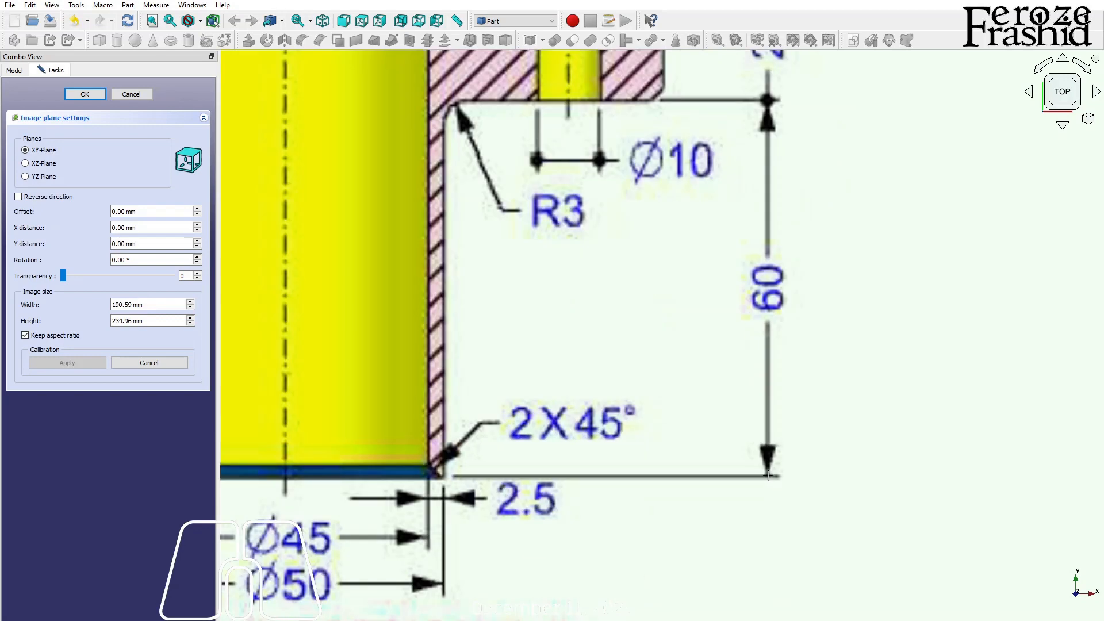
{"action": "left_click", "coordinate": [766, 476]}
{"action": "scroll", "coordinate": [766, 476], "scroll_direction": "down", "scroll_amount": 4}
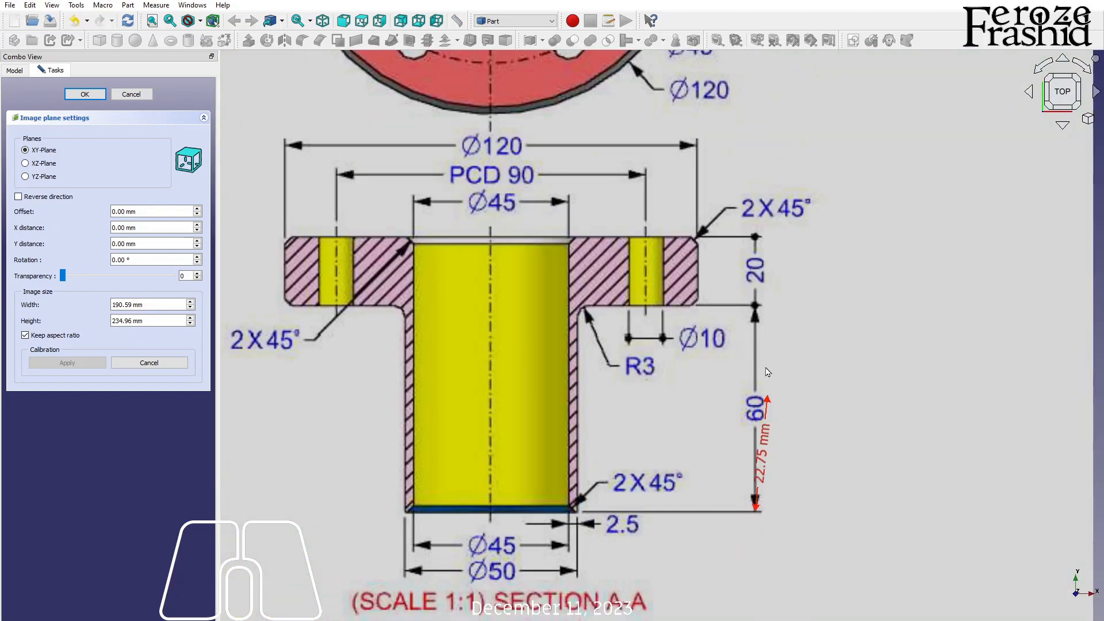
{"action": "scroll", "coordinate": [758, 259], "scroll_direction": "up", "scroll_amount": 3}
{"action": "left_click", "coordinate": [752, 229]}
{"action": "scroll", "coordinate": [747, 229], "scroll_direction": "down", "scroll_amount": 4}
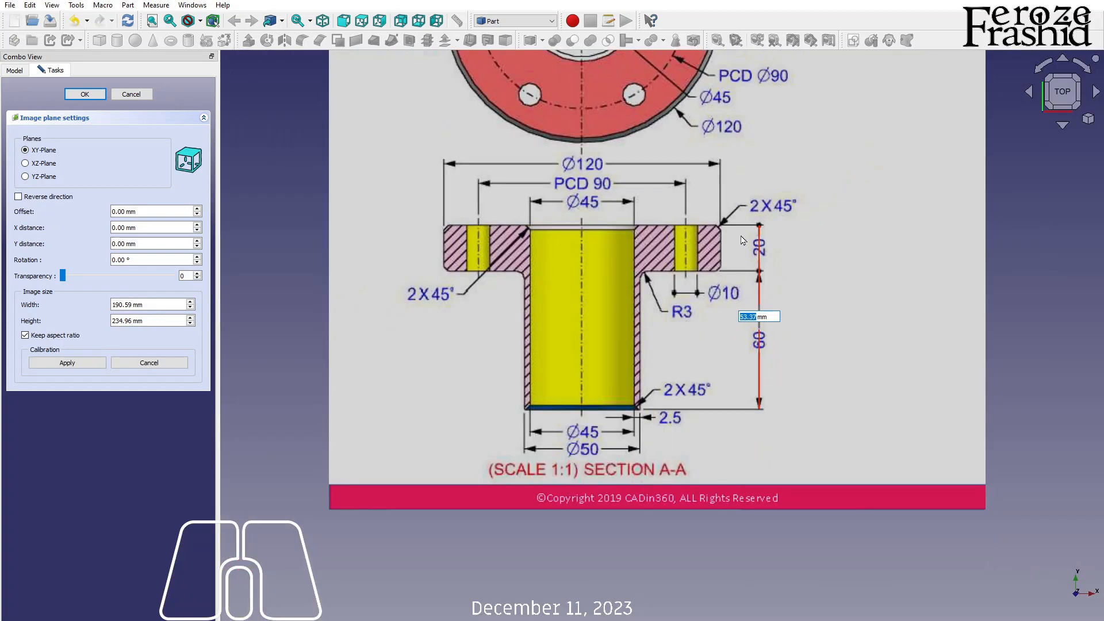
{"action": "type", "text": "80"}
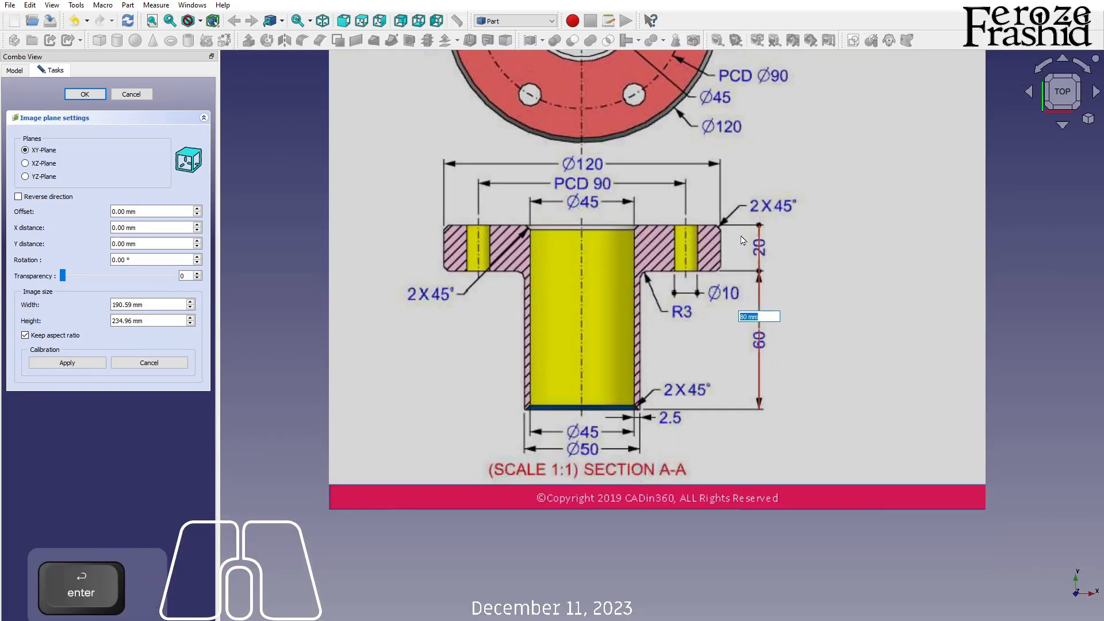
{"action": "key", "text": "Return"}
Set the drawing image's transparency to 50 and accept the image plane settings
{"action": "scroll", "coordinate": [755, 314], "scroll_direction": "down", "scroll_amount": 2}
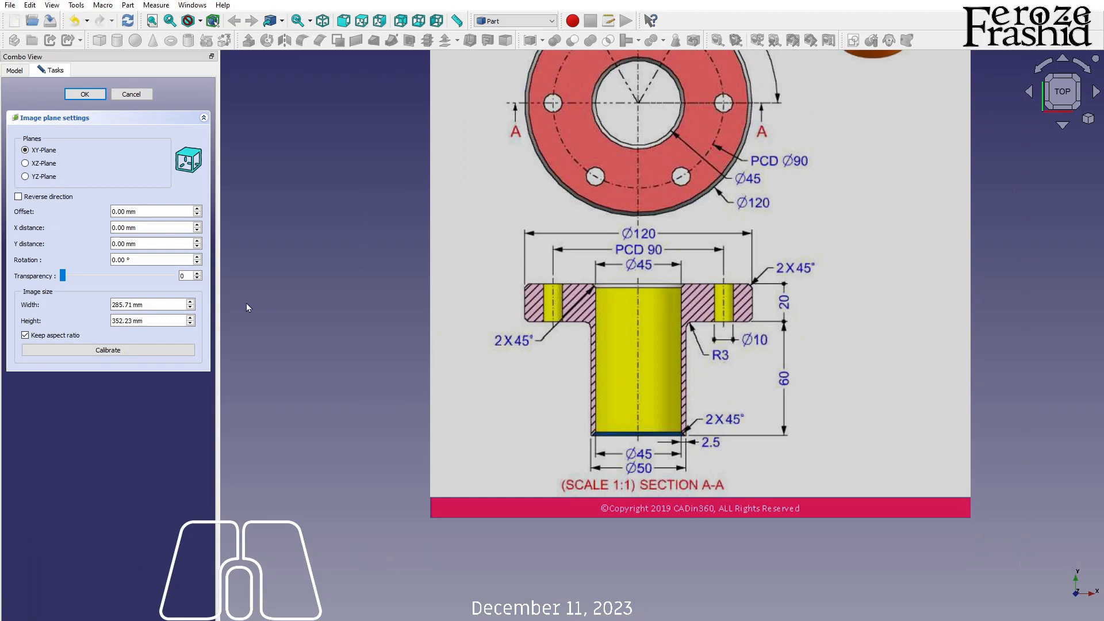
{"action": "left_click", "coordinate": [182, 276]}
{"action": "type", "text": "50"}
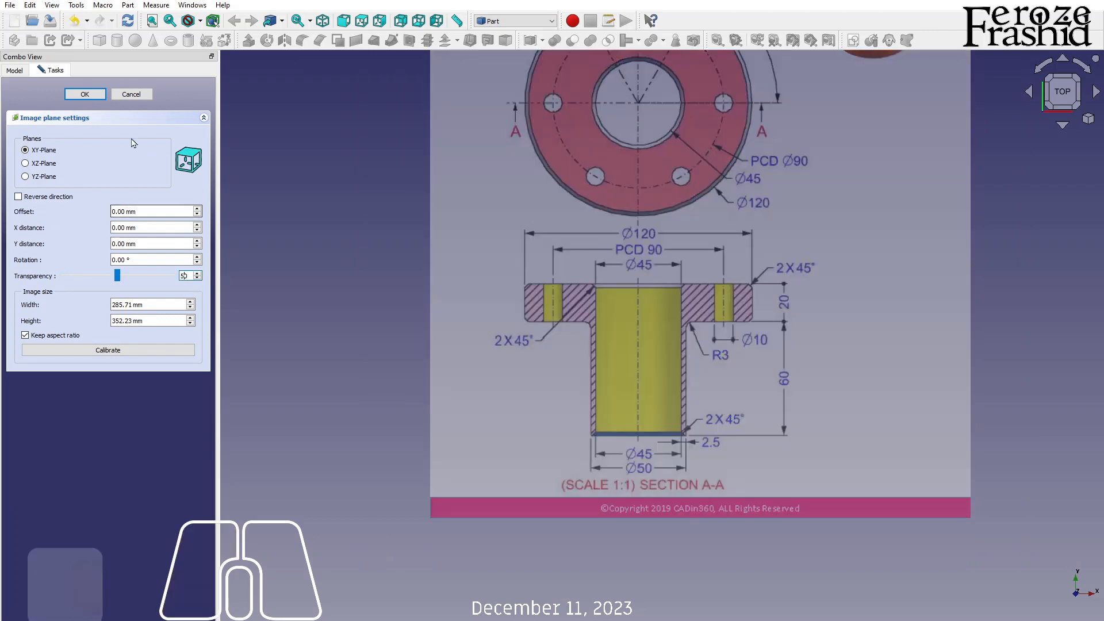
{"action": "left_click", "coordinate": [87, 95]}
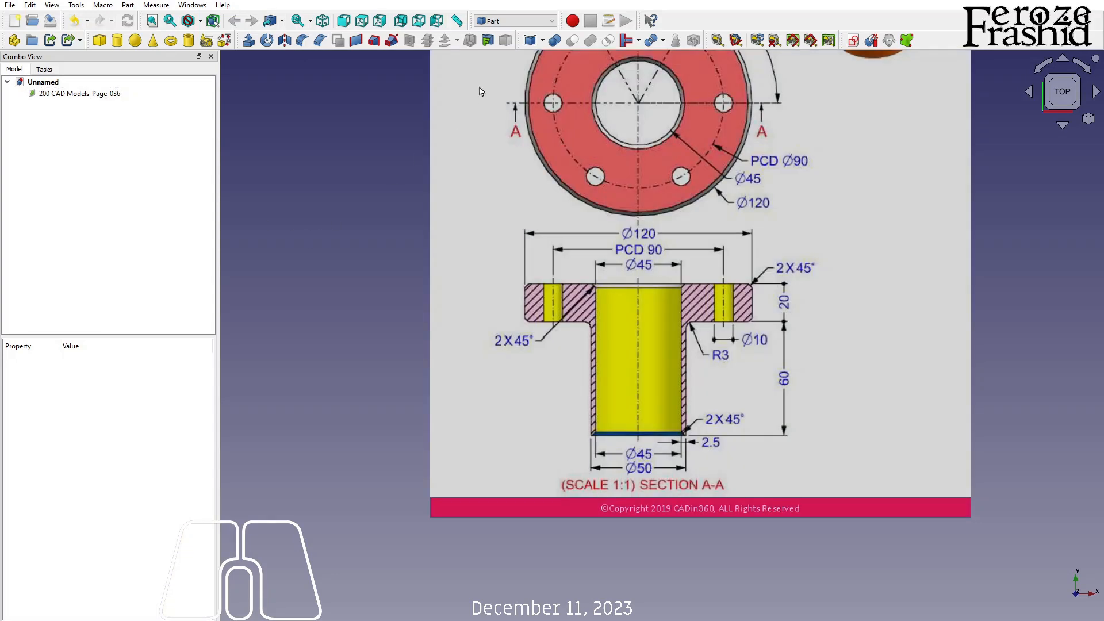
Show the axis cross and move the drawing image along X to 33.50 mm, aligning the flange's vertical centreline with the Y axis
{"action": "scroll", "coordinate": [532, 429], "scroll_direction": "down", "scroll_amount": 2}
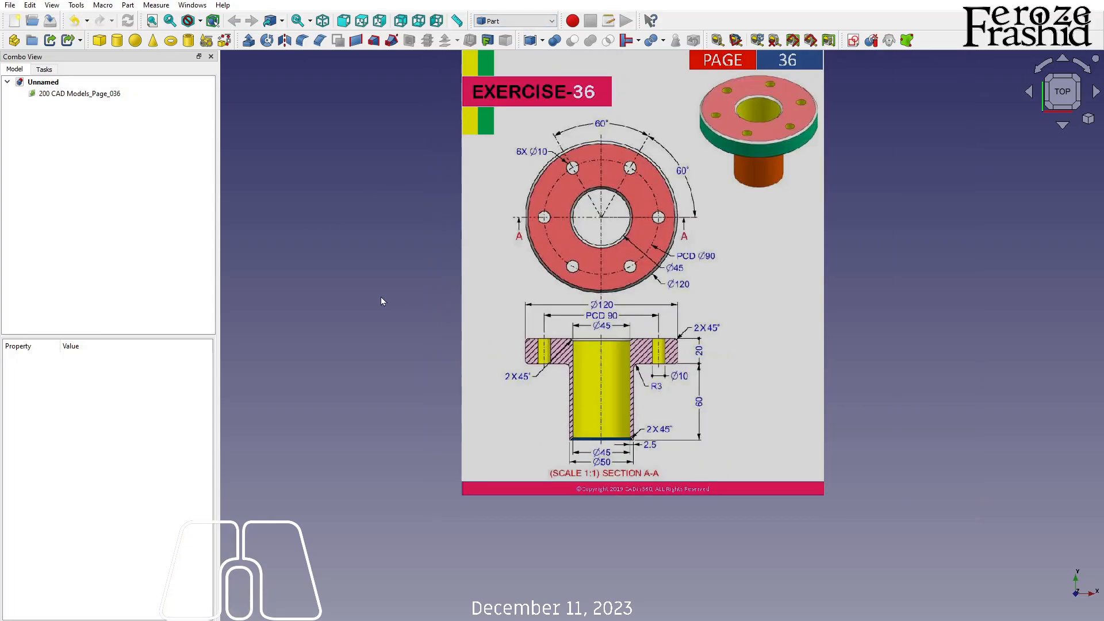
{"action": "key", "text": "a"}
{"action": "key", "text": "c"}
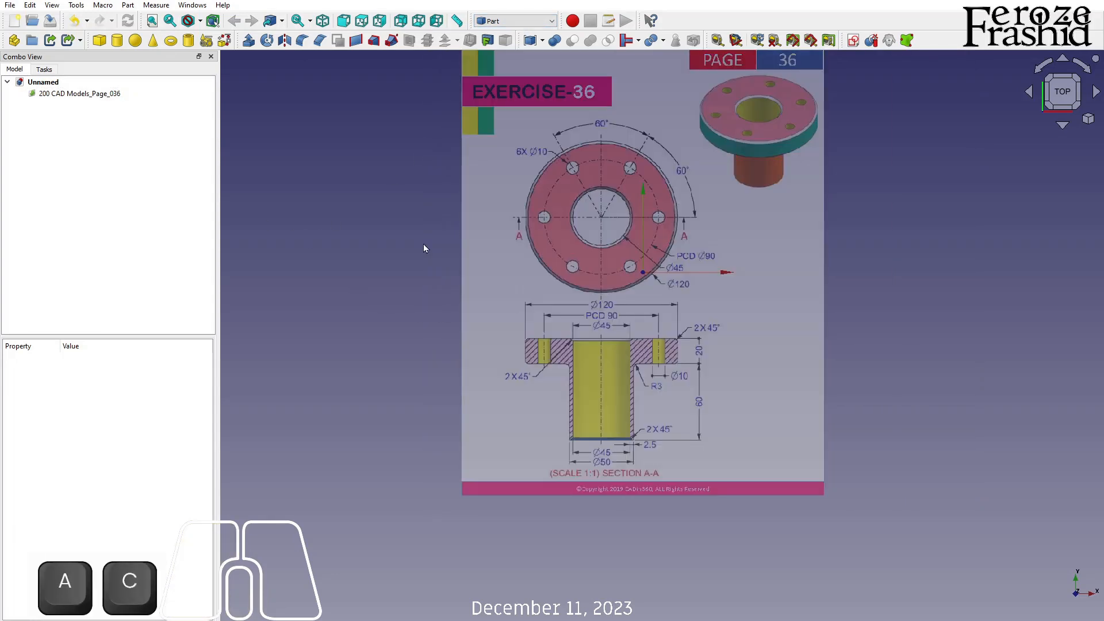
{"action": "right_click", "coordinate": [99, 97]}
{"action": "left_click", "coordinate": [118, 110]}
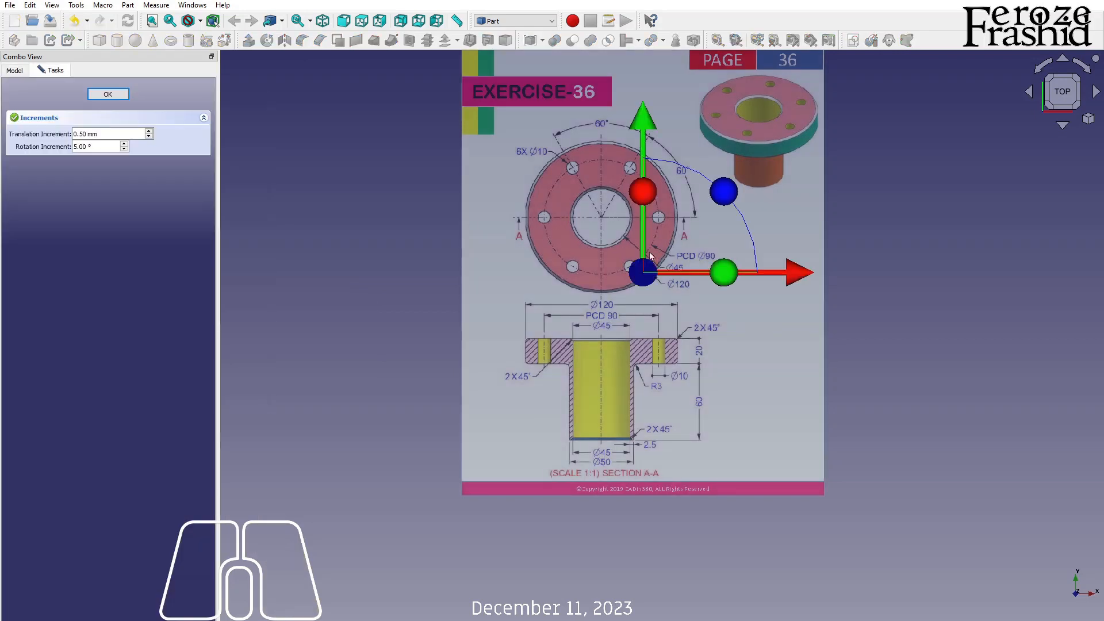
{"action": "left_click_drag", "start_coordinate": [791, 274], "coordinate": [837, 282]}
{"action": "scroll", "coordinate": [668, 465], "scroll_direction": "down", "scroll_amount": 2}
{"action": "scroll", "coordinate": [701, 231], "scroll_direction": "up", "scroll_amount": 2}
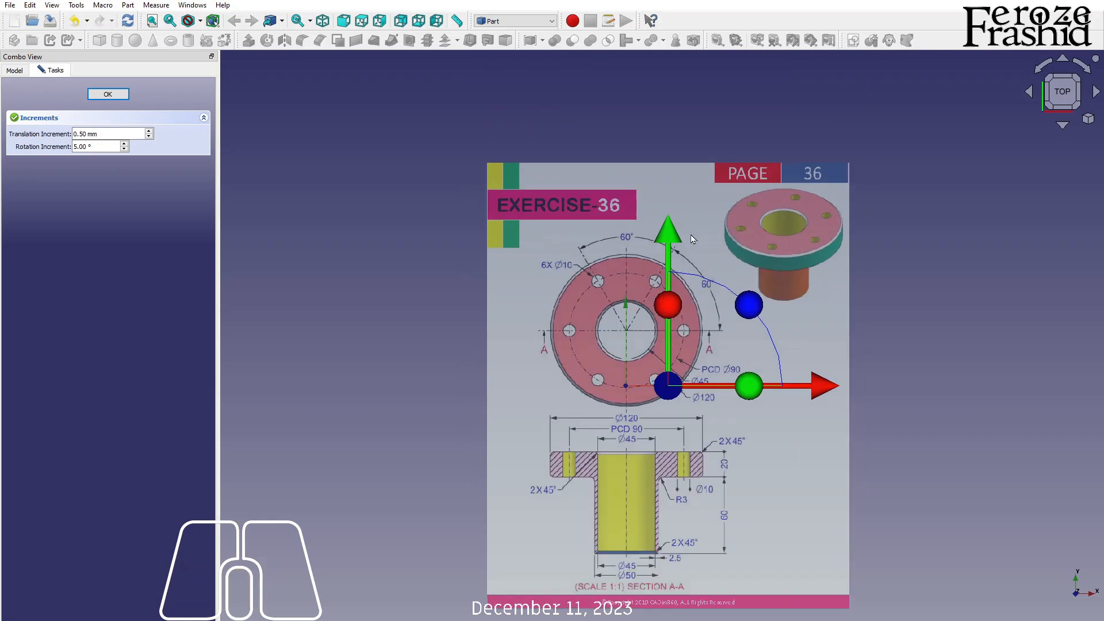
Move the drawing image along Y to -44.00 mm, centring the flange's plan view on the origin, and hide the axis cross
{"action": "left_click_drag", "start_coordinate": [672, 239], "coordinate": [671, 291]}
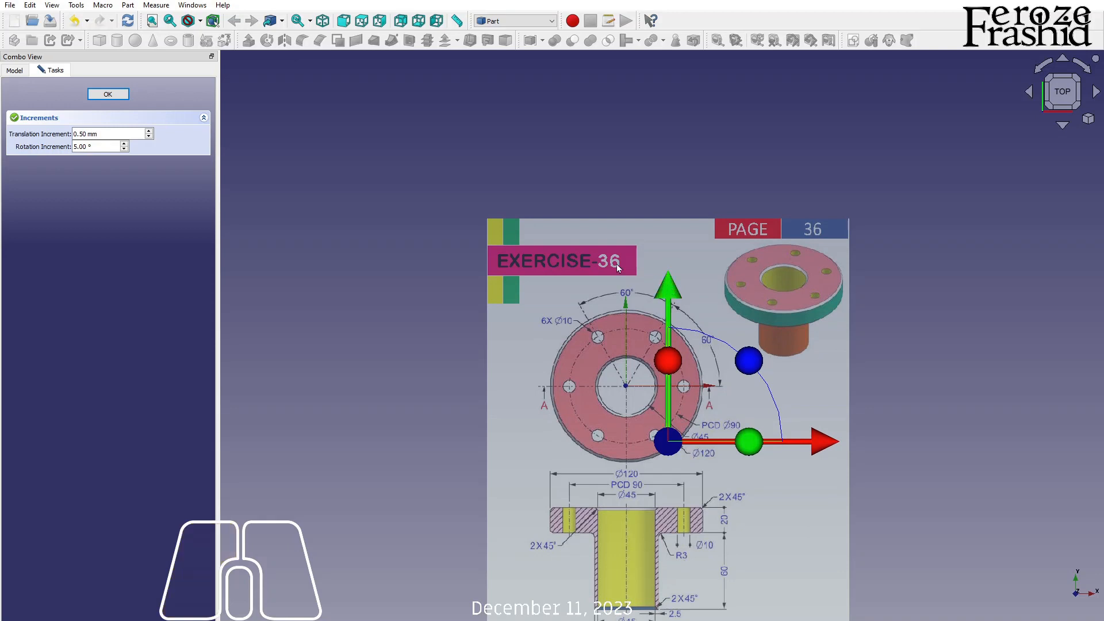
{"action": "left_click", "coordinate": [117, 95]}
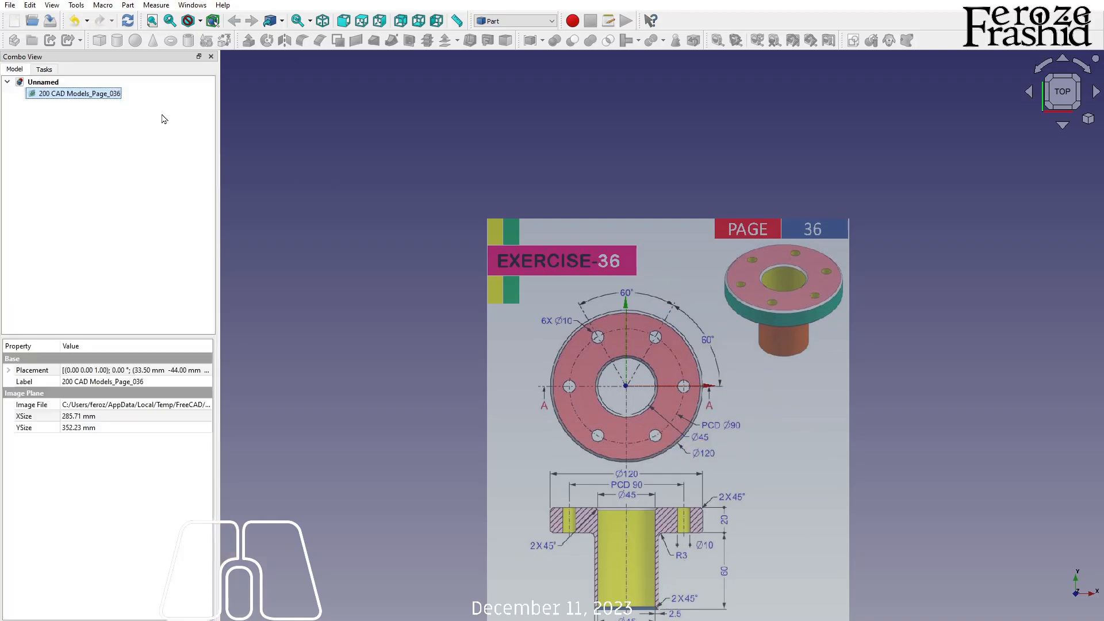
{"action": "left_click", "coordinate": [360, 233]}
{"action": "key", "text": "a"}
{"action": "key", "text": "c"}
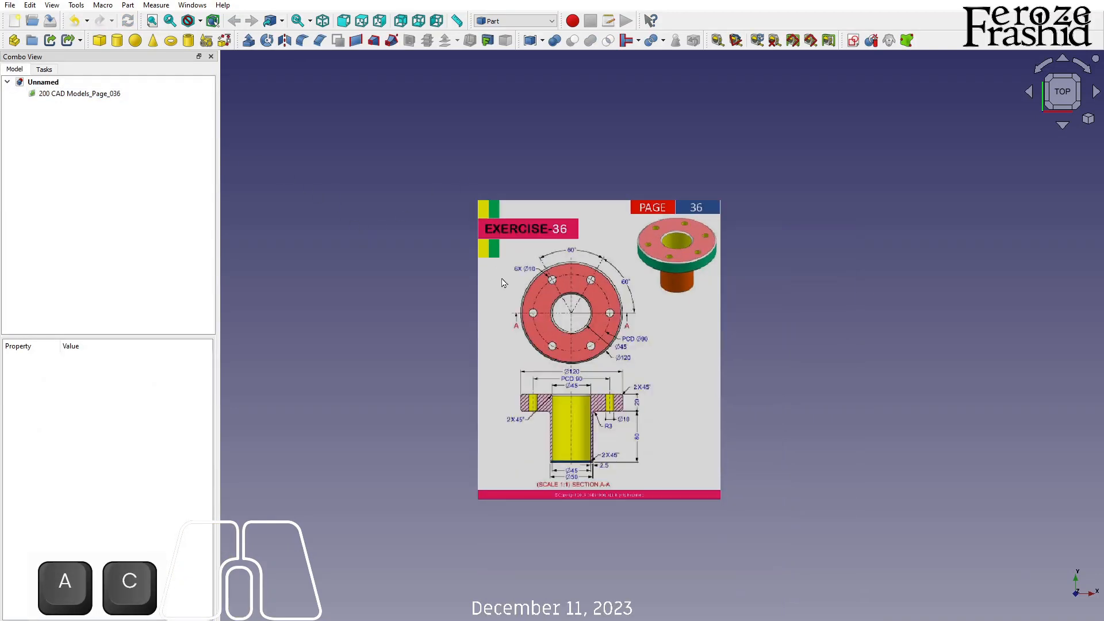
Transform the drawing image again, shifting it upward along Y, and turn the axis cross back on
{"action": "scroll", "coordinate": [493, 260], "scroll_direction": "up", "scroll_amount": 2}
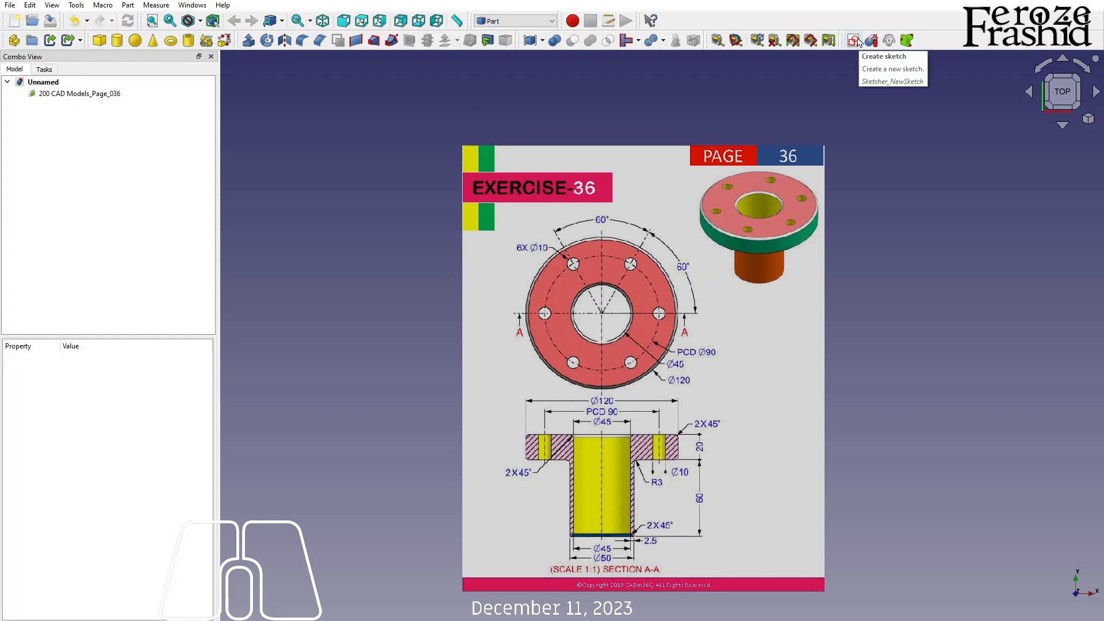
{"action": "left_click", "coordinate": [68, 94]}
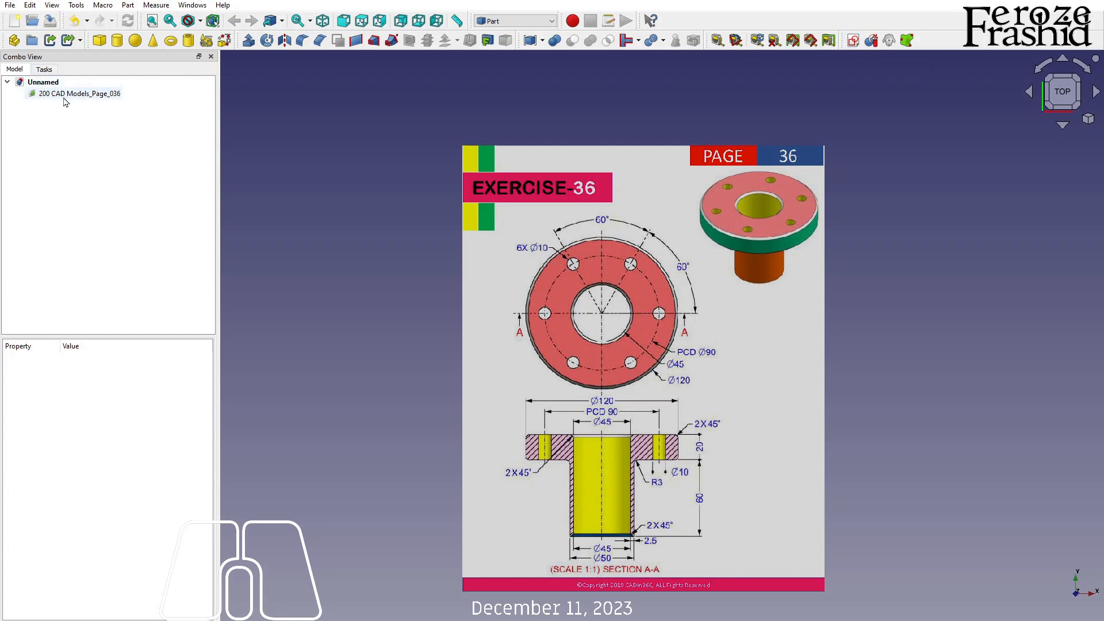
{"action": "right_click", "coordinate": [66, 94]}
{"action": "left_click", "coordinate": [87, 120]}
{"action": "left_click_drag", "start_coordinate": [634, 231], "coordinate": [618, 198]}
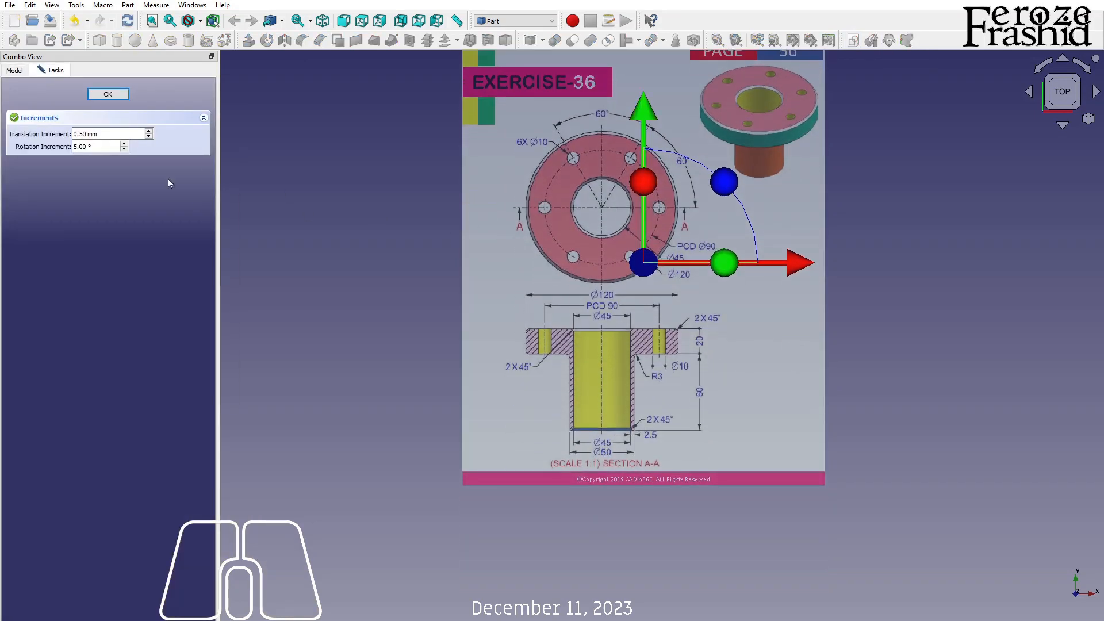
{"action": "left_click", "coordinate": [103, 94]}
{"action": "key", "text": "a"}
{"action": "key", "text": "c"}
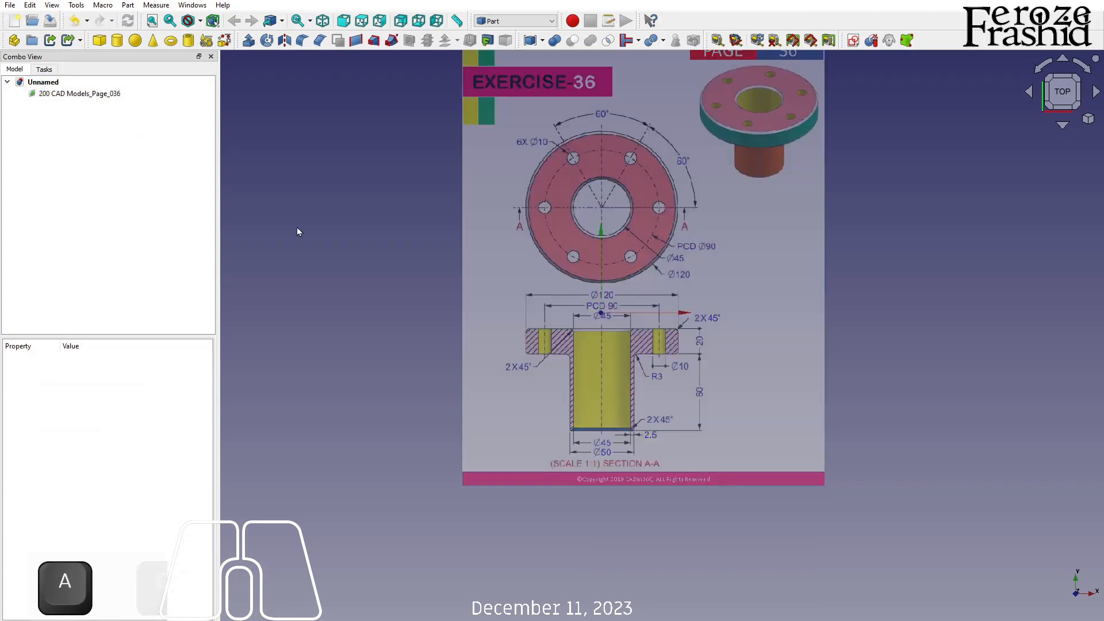
Move the drawing image up along Y to 133.00 mm, placing the section view's bottom edge at the origin, and hide the axis cross
{"action": "left_click", "coordinate": [107, 94]}
{"action": "right_click", "coordinate": [105, 97]}
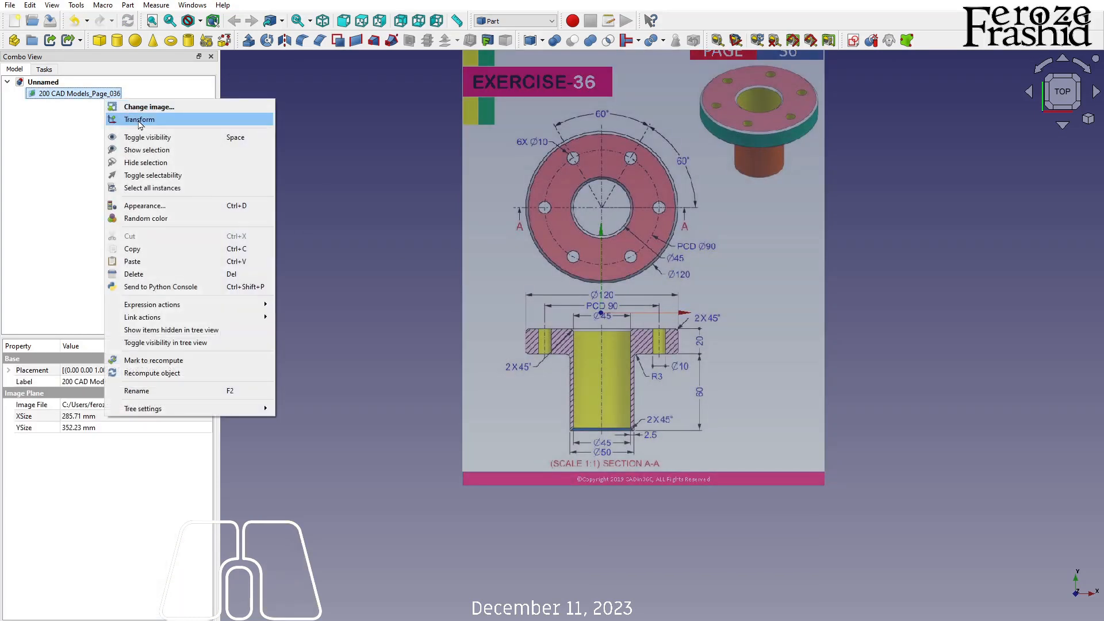
{"action": "left_click", "coordinate": [140, 120]}
{"action": "left_click_drag", "start_coordinate": [645, 126], "coordinate": [644, 49]}
{"action": "scroll", "coordinate": [525, 560], "scroll_direction": "down", "scroll_amount": 1}
{"action": "scroll", "coordinate": [614, 163], "scroll_direction": "up", "scroll_amount": 2}
{"action": "left_click_drag", "start_coordinate": [623, 154], "coordinate": [614, 112]}
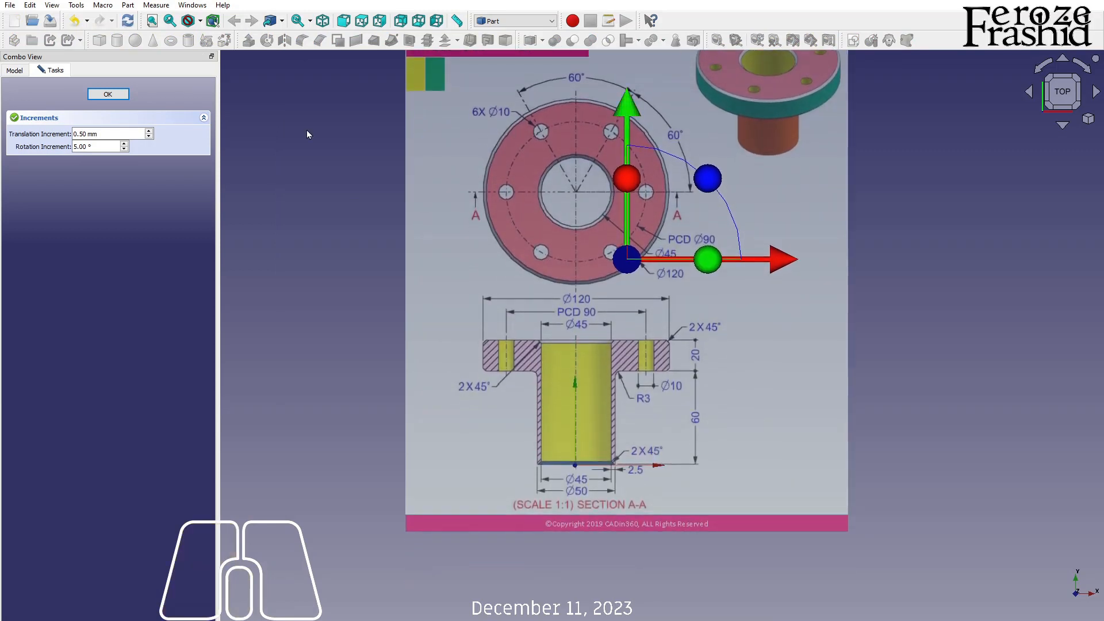
{"action": "left_click", "coordinate": [109, 95]}
{"action": "key", "text": "a"}
{"action": "key", "text": "c"}
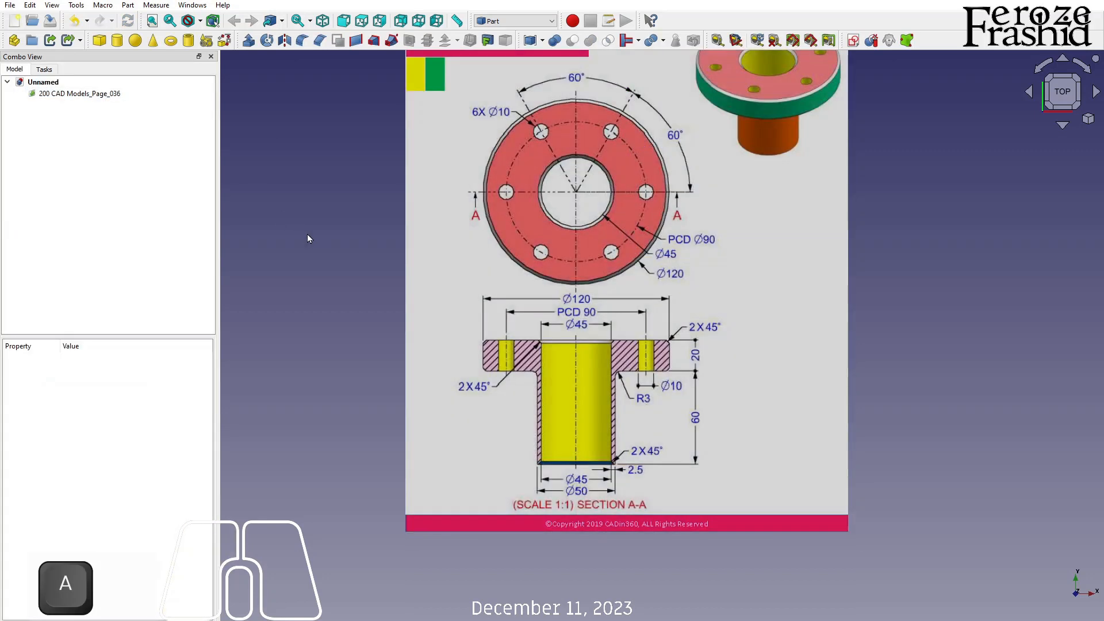
Change the drawing image's plane to XZ-Plane
{"action": "double_click", "coordinate": [93, 95]}
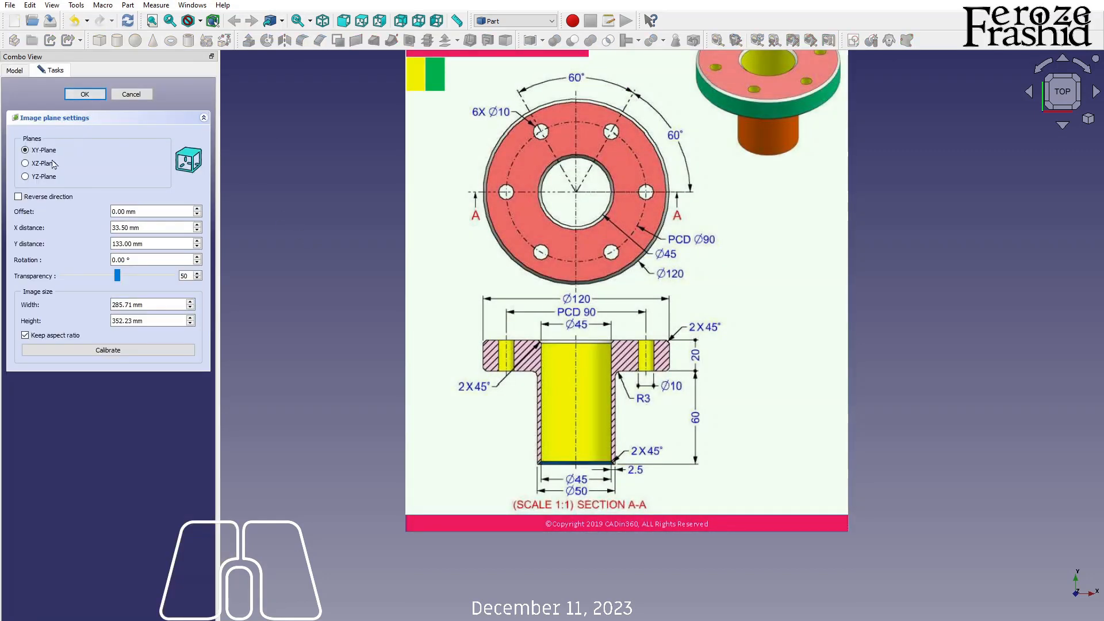
{"action": "left_click", "coordinate": [44, 165]}
{"action": "left_click", "coordinate": [84, 96]}
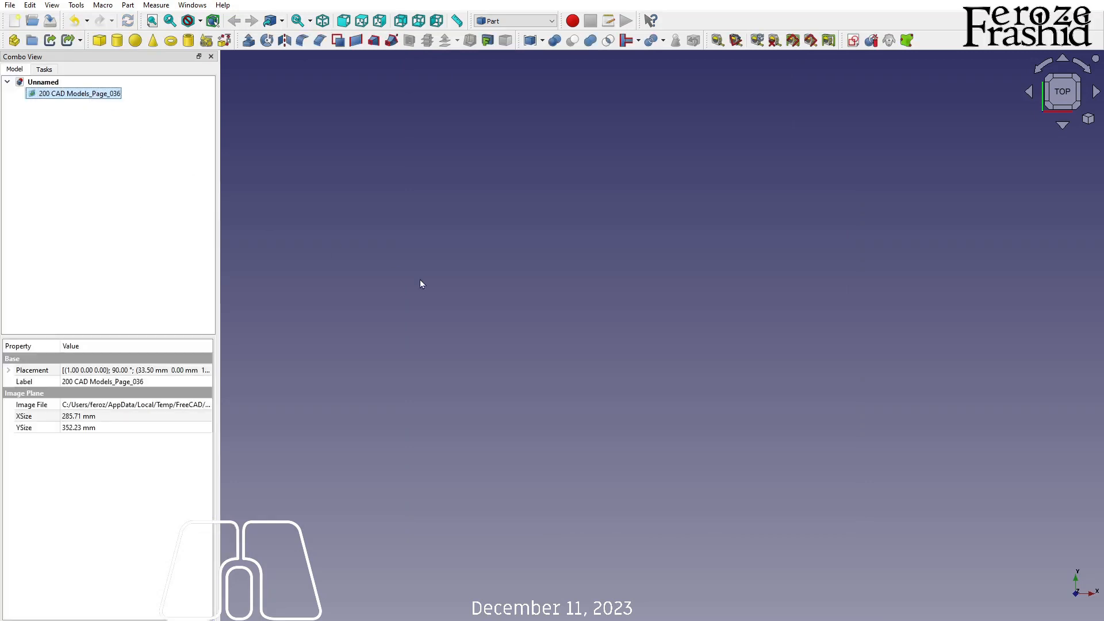
{"action": "left_click", "coordinate": [853, 41]}
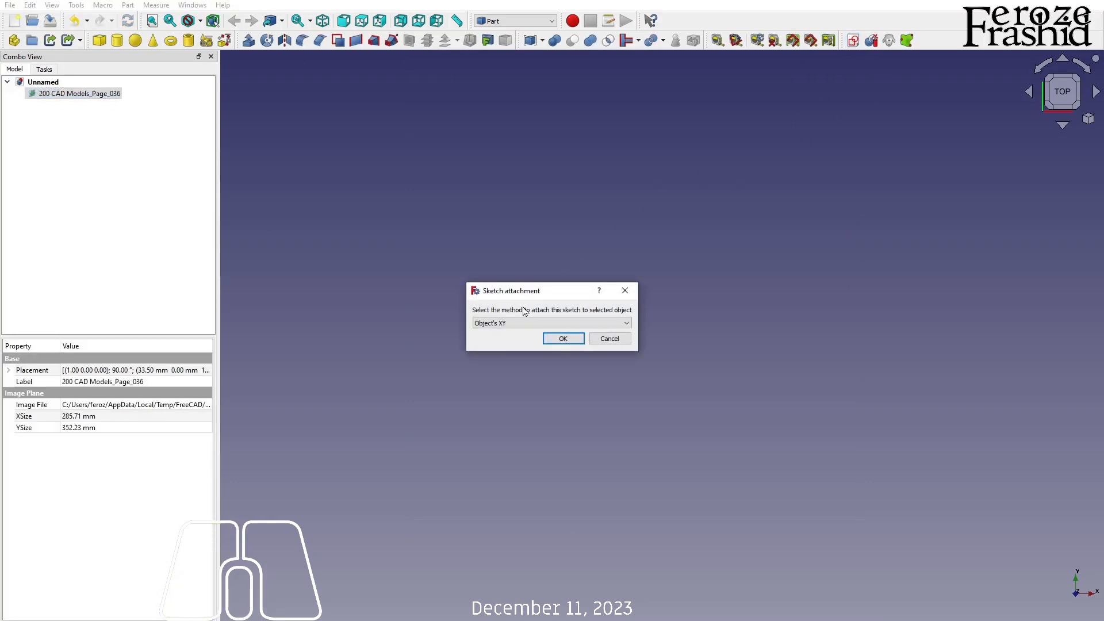
{"action": "left_click", "coordinate": [609, 340]}
{"action": "left_click", "coordinate": [436, 301]}
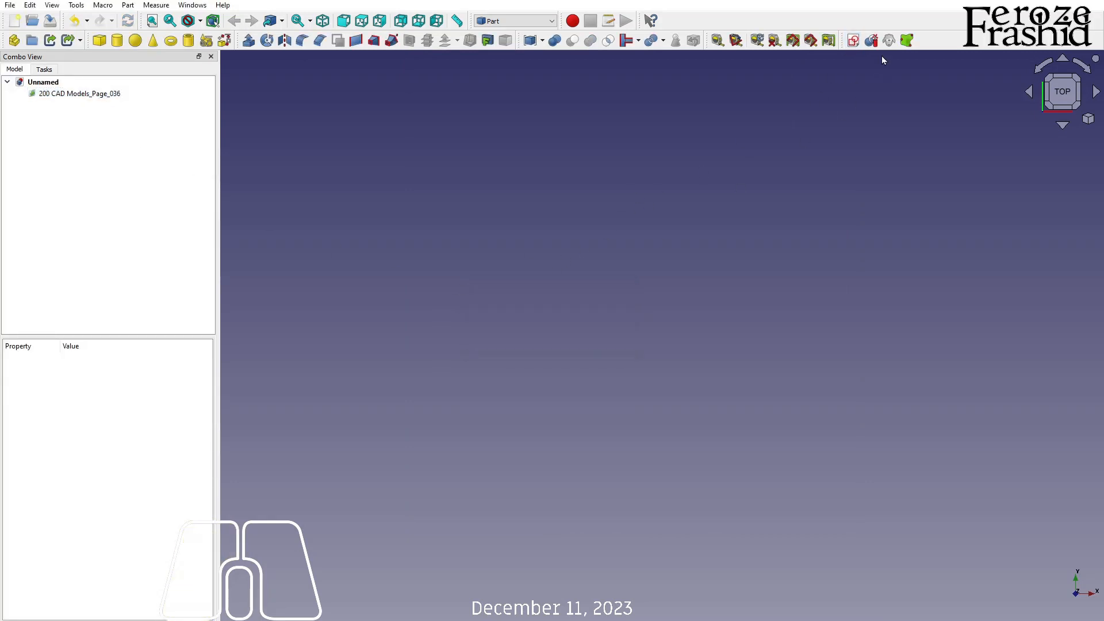
Create a new sketch on the XZ plane, with no object selected for attachment
{"action": "left_click", "coordinate": [853, 40]}
{"action": "left_click", "coordinate": [529, 309]}
{"action": "left_click", "coordinate": [529, 368]}
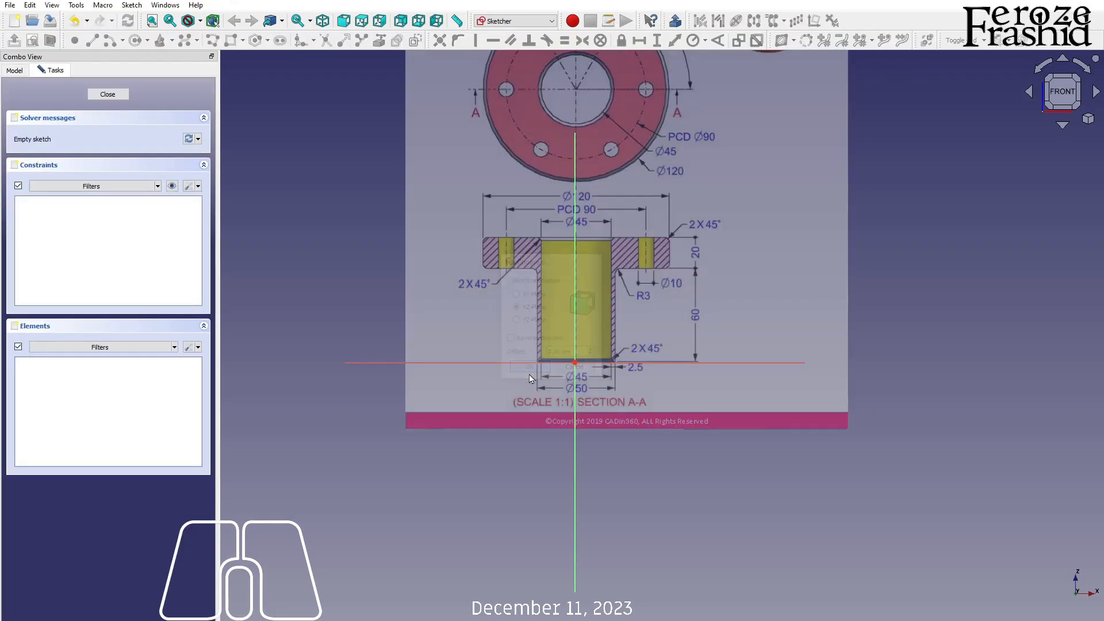
{"action": "scroll", "coordinate": [607, 308], "scroll_direction": "up", "scroll_amount": 3}
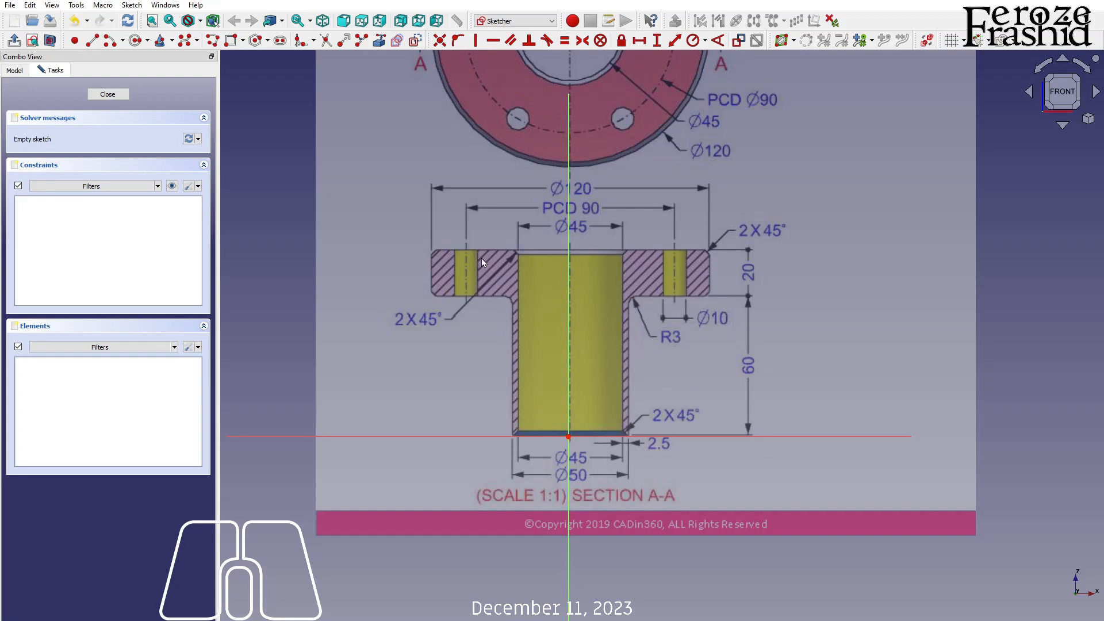
Start a polyline at the sleeve's outer lower corner on the horizontal axis and draw a vertical line about 57 mm up to the R3 fillet
{"action": "left_click", "coordinate": [212, 41]}
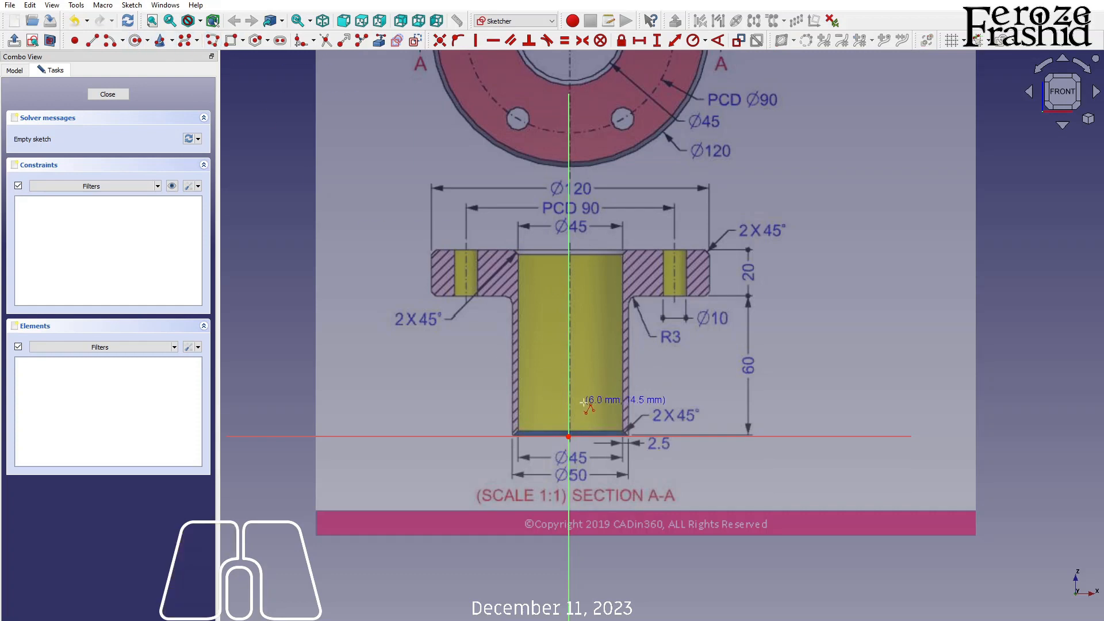
{"action": "scroll", "coordinate": [600, 441], "scroll_direction": "up", "scroll_amount": 3}
{"action": "scroll", "coordinate": [648, 430], "scroll_direction": "up", "scroll_amount": 5}
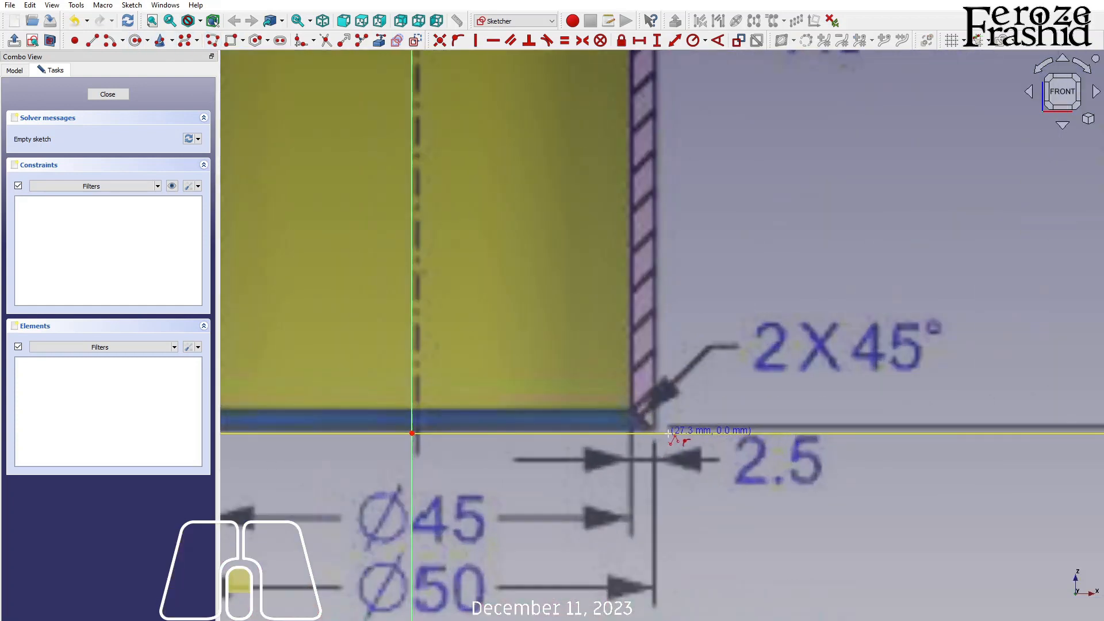
{"action": "left_click", "coordinate": [648, 431]}
{"action": "scroll", "coordinate": [648, 431], "scroll_direction": "down", "scroll_amount": 5}
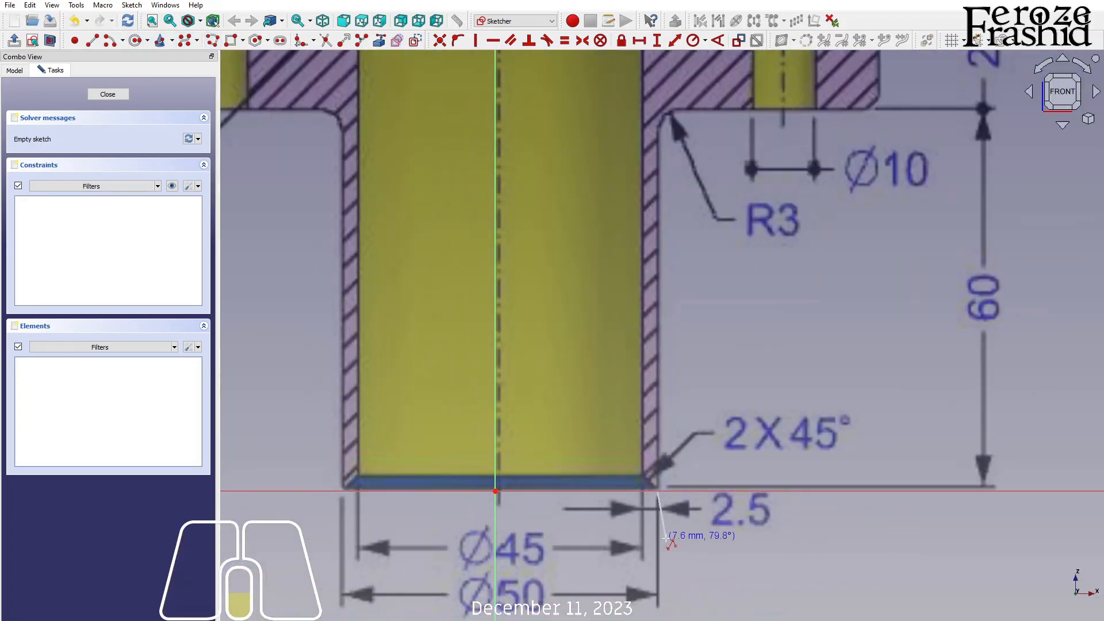
{"action": "scroll", "coordinate": [658, 291], "scroll_direction": "down", "scroll_amount": 1}
{"action": "scroll", "coordinate": [685, 239], "scroll_direction": "up", "scroll_amount": 3}
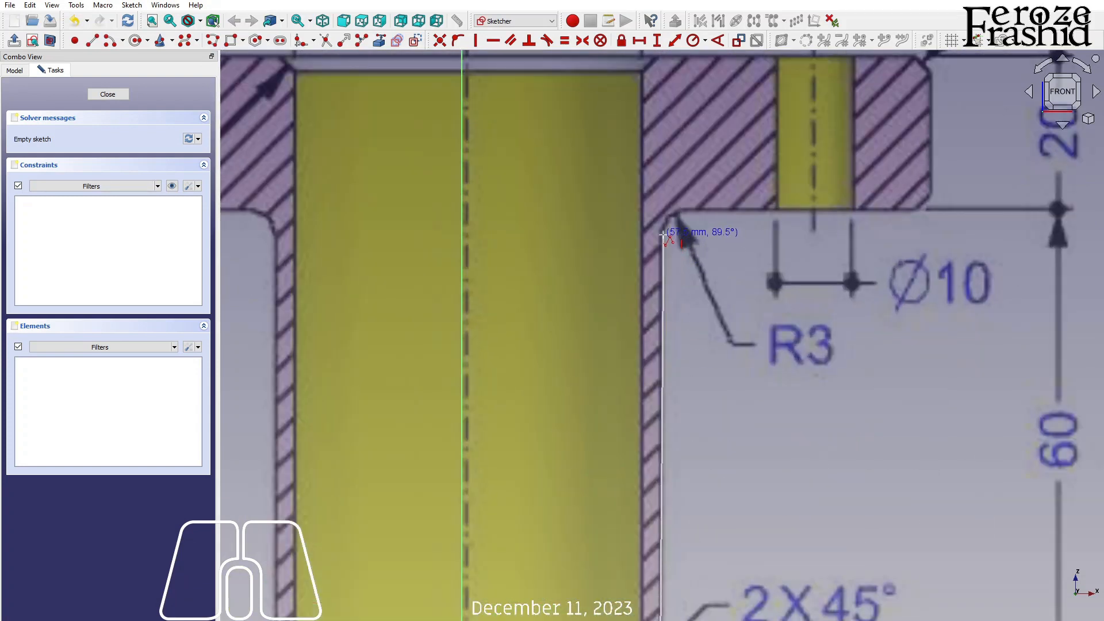
{"action": "left_click", "coordinate": [661, 234]}
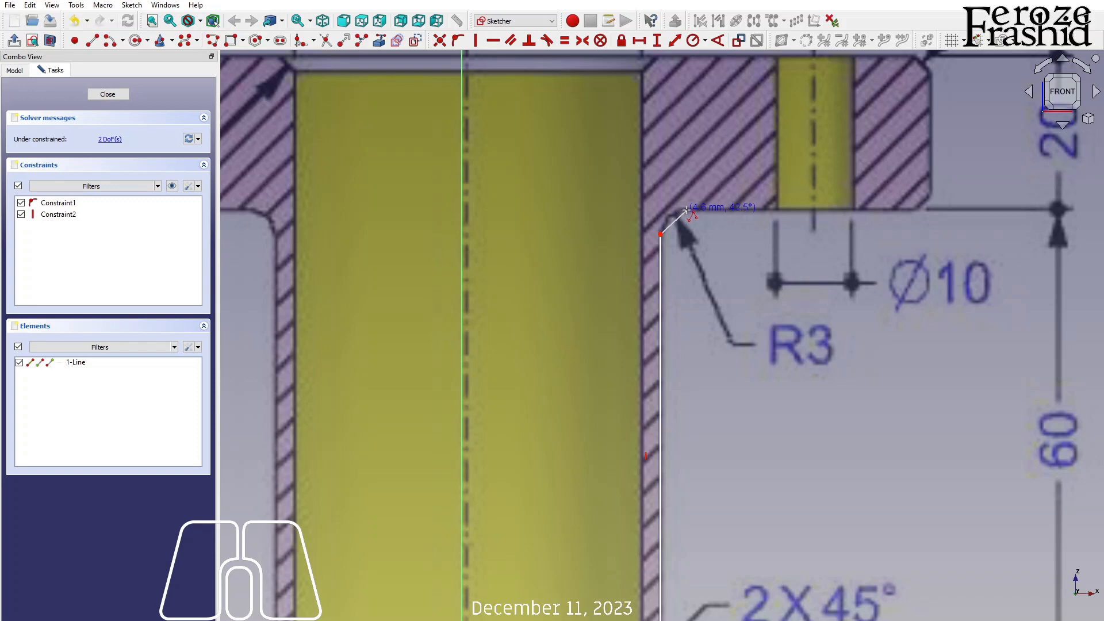
Continue the polyline with a tangent fillet arc of about 3 mm radius, a horizontal flange underside about 30 mm long, and the lower outer chamfer
{"action": "key", "text": "m"}
{"action": "left_click", "coordinate": [687, 211]}
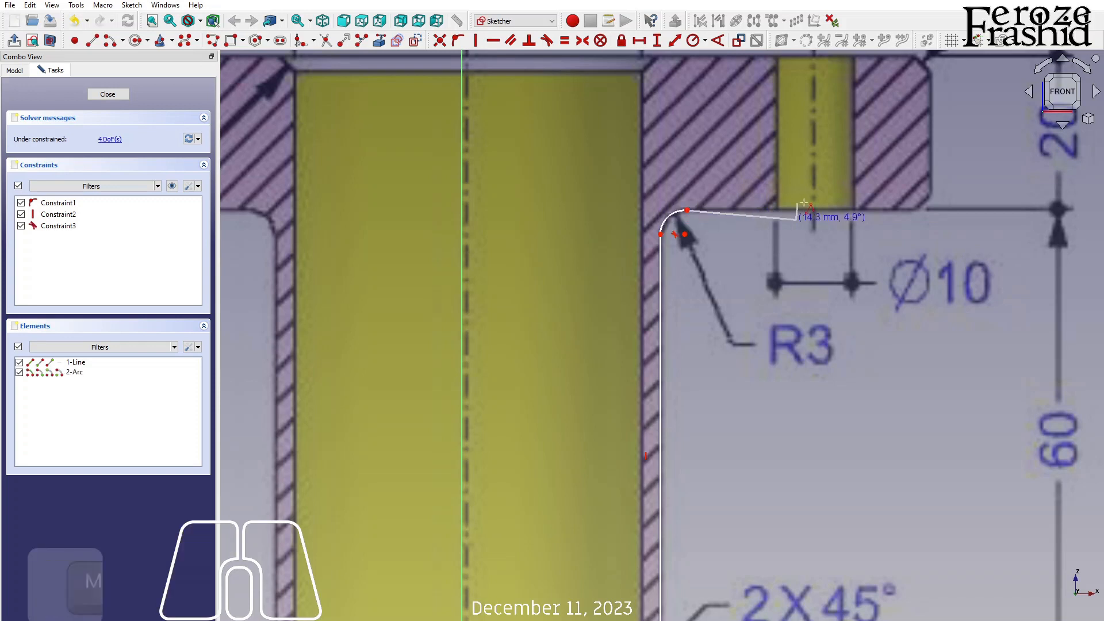
{"action": "key", "text": "m"}
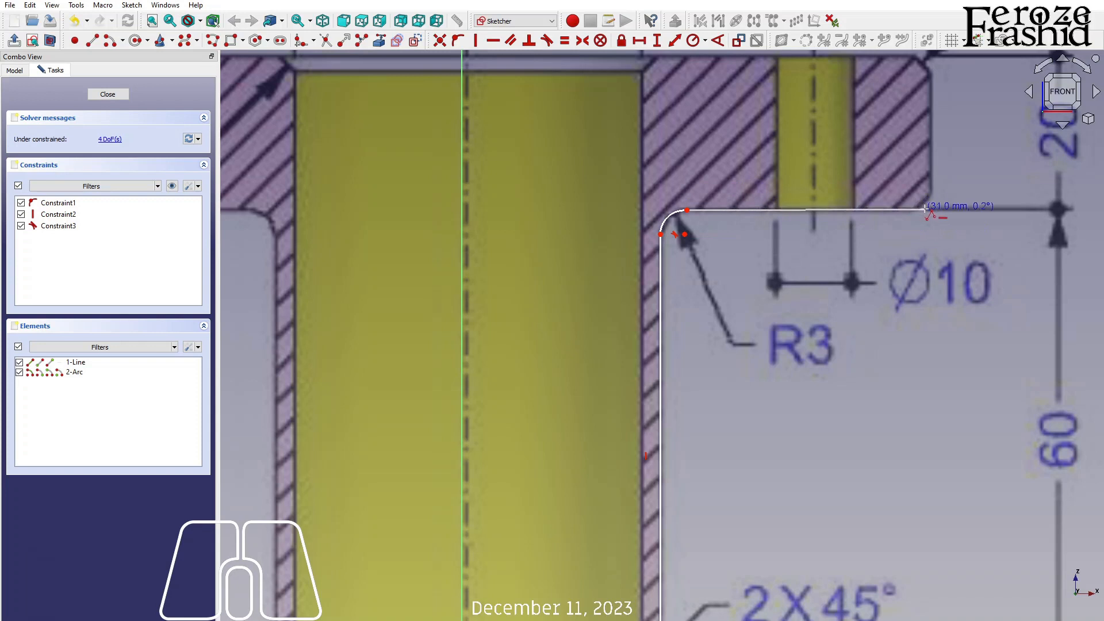
{"action": "left_click", "coordinate": [918, 210]}
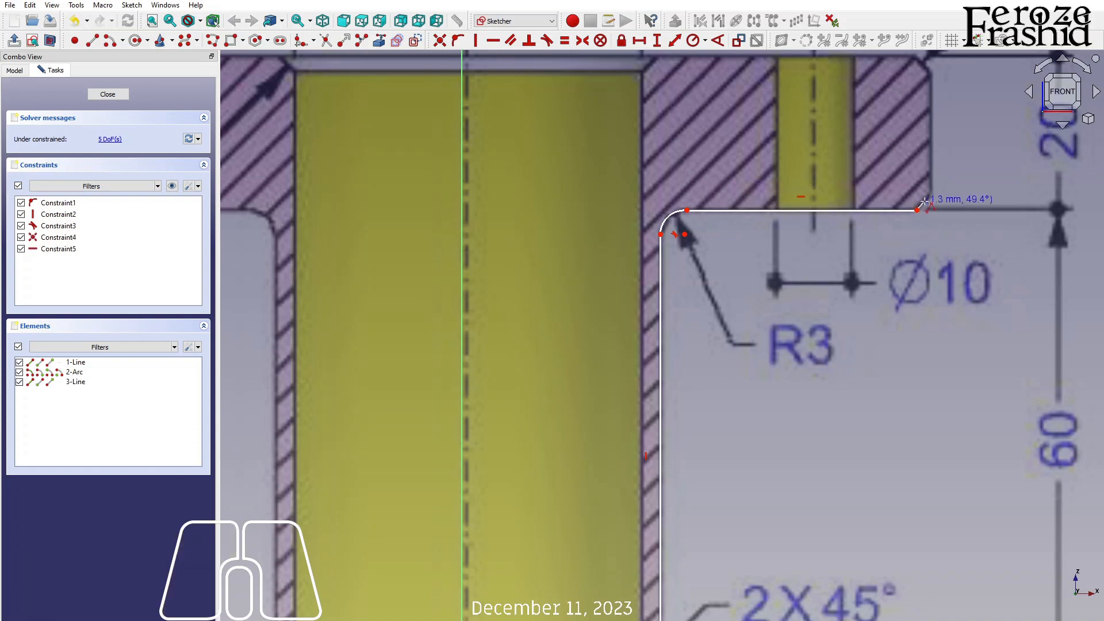
{"action": "left_click", "coordinate": [933, 198]}
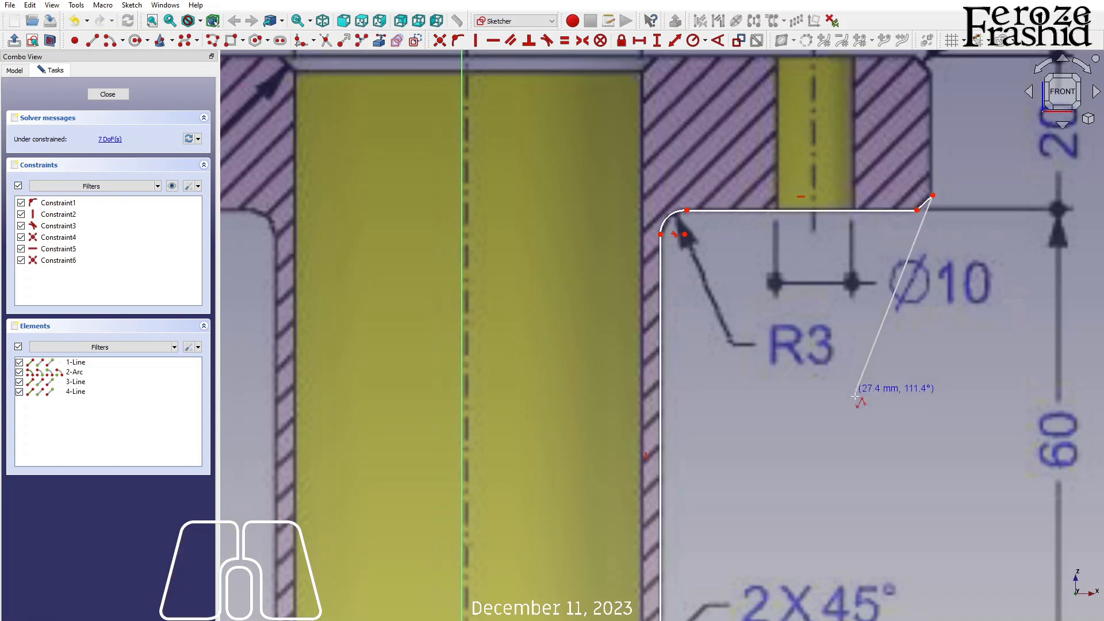
Trace the flange's outer edge about 16 mm up, the upper outer chamfer, the horizontal top face and the bore's upper chamfer
{"action": "scroll", "coordinate": [874, 248], "scroll_direction": "down", "scroll_amount": 3}
{"action": "scroll", "coordinate": [891, 173], "scroll_direction": "up", "scroll_amount": 4}
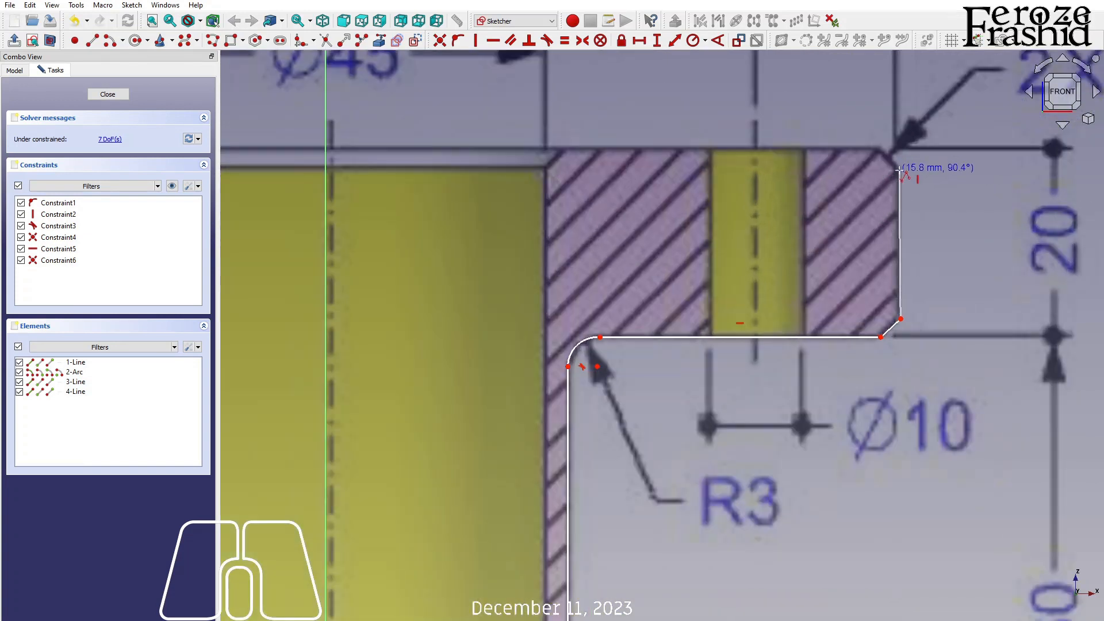
{"action": "left_click", "coordinate": [898, 167]}
{"action": "left_click", "coordinate": [880, 147]}
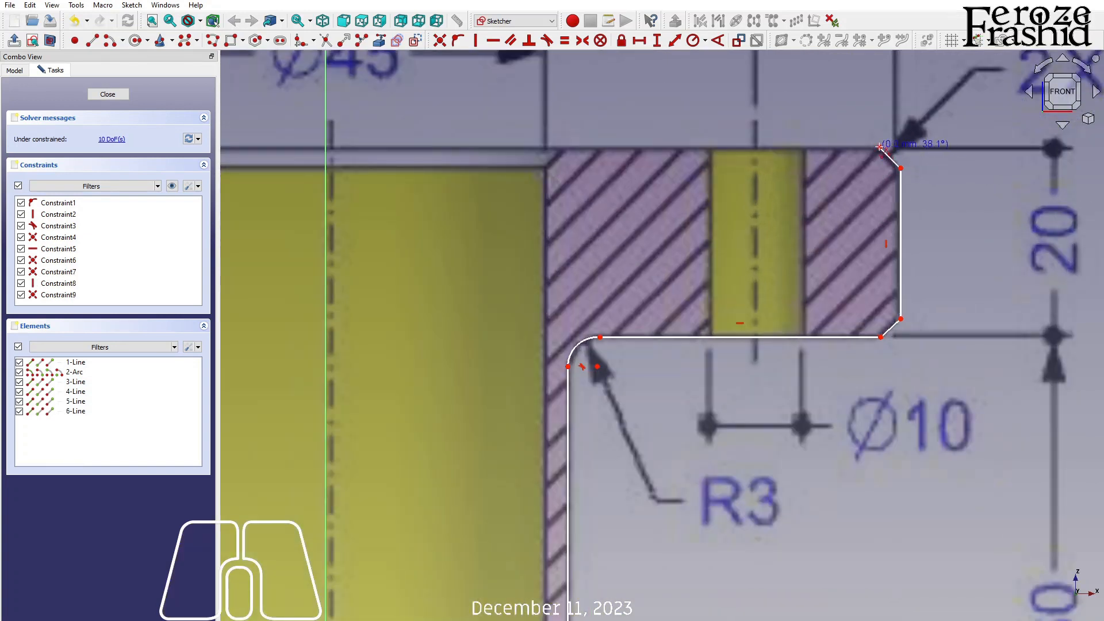
{"action": "left_click", "coordinate": [564, 147]}
{"action": "left_click", "coordinate": [546, 168]}
Draw the vertical bore line down to the lower chamfer and close the polyline at its starting corner on the horizontal axis
{"action": "scroll", "coordinate": [697, 112], "scroll_direction": "down", "scroll_amount": 3}
{"action": "scroll", "coordinate": [622, 532], "scroll_direction": "up", "scroll_amount": 3}
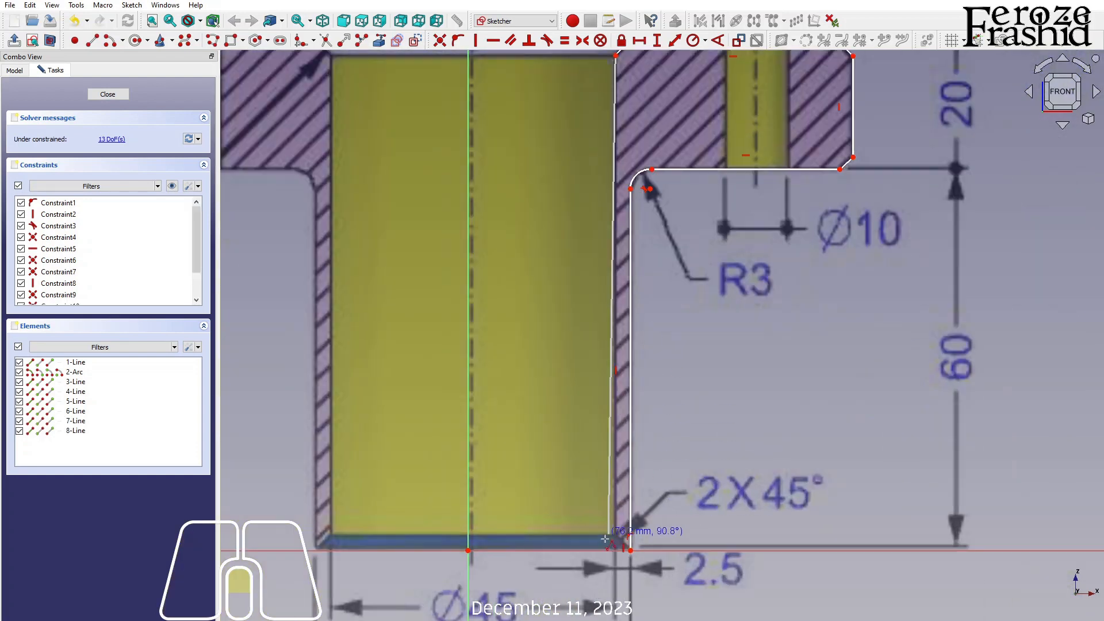
{"action": "left_click", "coordinate": [619, 533]}
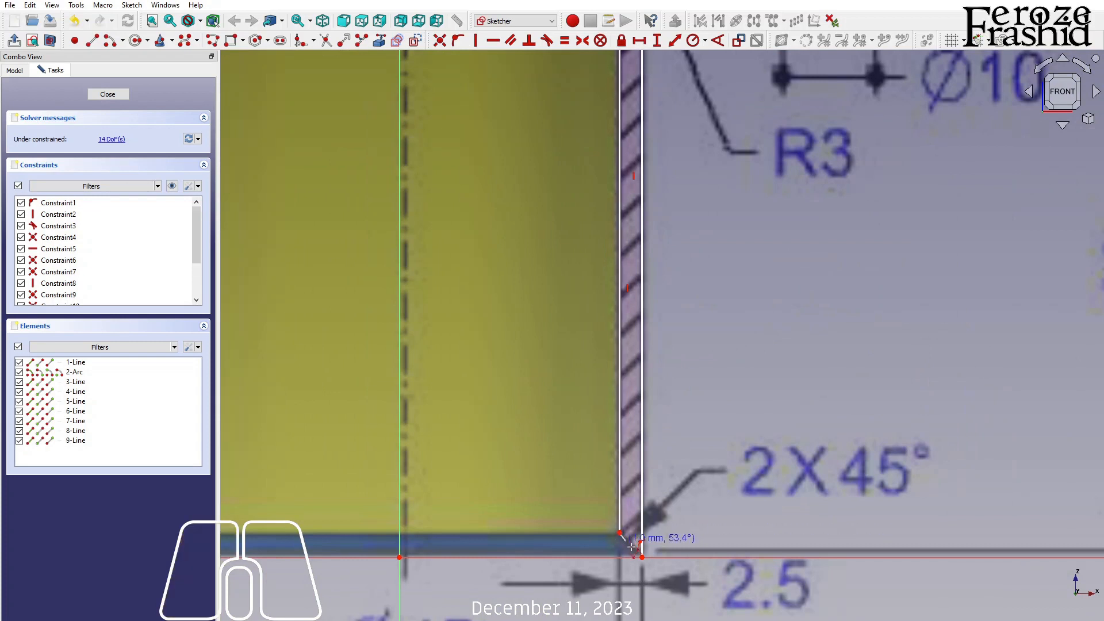
{"action": "left_click", "coordinate": [642, 557]}
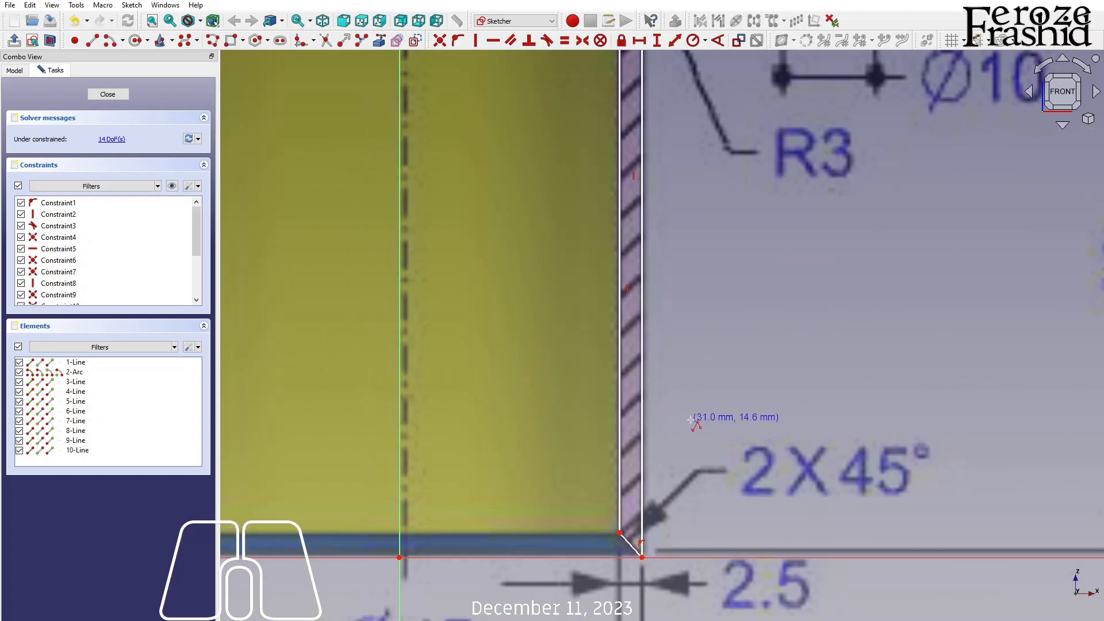
{"action": "scroll", "coordinate": [702, 420], "scroll_direction": "down", "scroll_amount": 3}
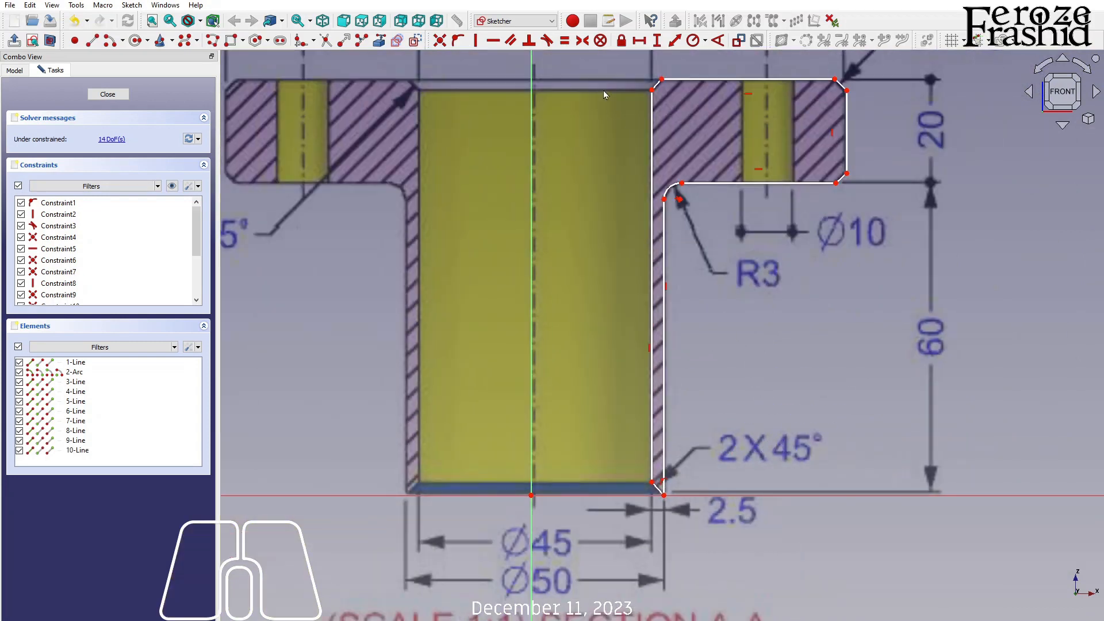
Apply a tangent constraint between the fillet arc and the flange's horizontal underside line
{"action": "left_click", "coordinate": [548, 41]}
{"action": "left_click", "coordinate": [678, 192]}
{"action": "left_click", "coordinate": [698, 183]}
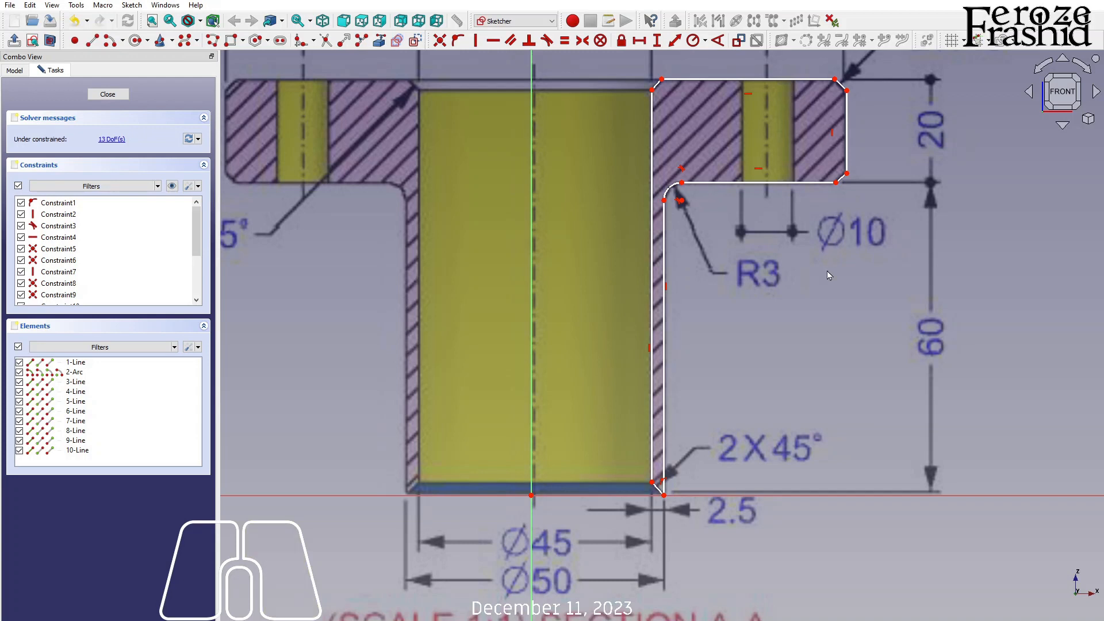
{"action": "scroll", "coordinate": [826, 271], "scroll_direction": "down", "scroll_amount": 5}
{"action": "scroll", "coordinate": [885, 119], "scroll_direction": "up", "scroll_amount": 4}
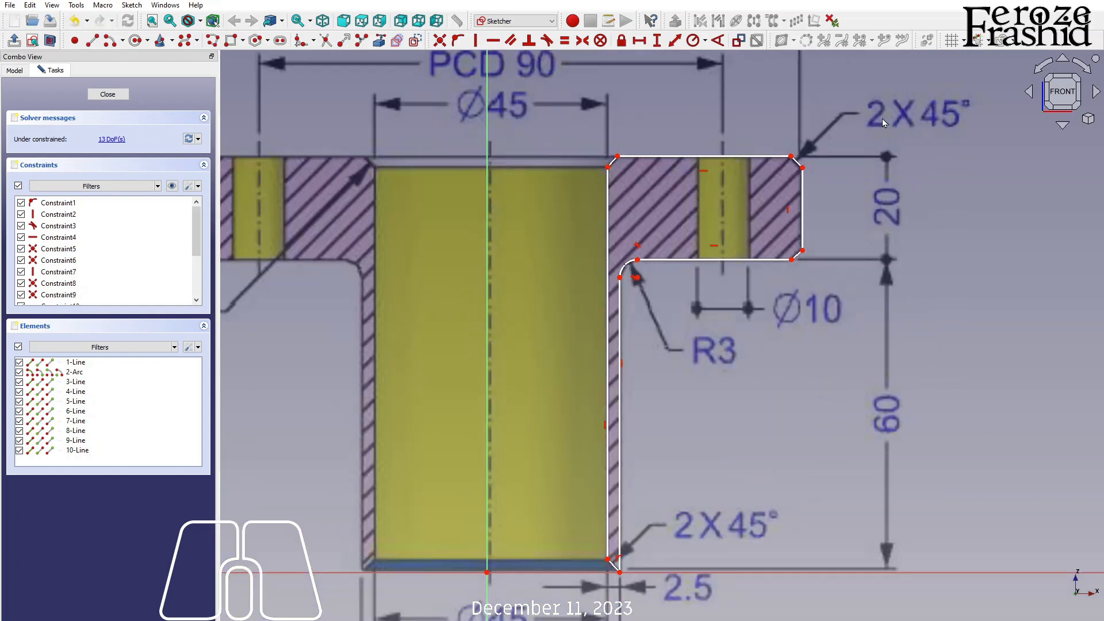
{"action": "scroll", "coordinate": [799, 148], "scroll_direction": "up", "scroll_amount": 3}
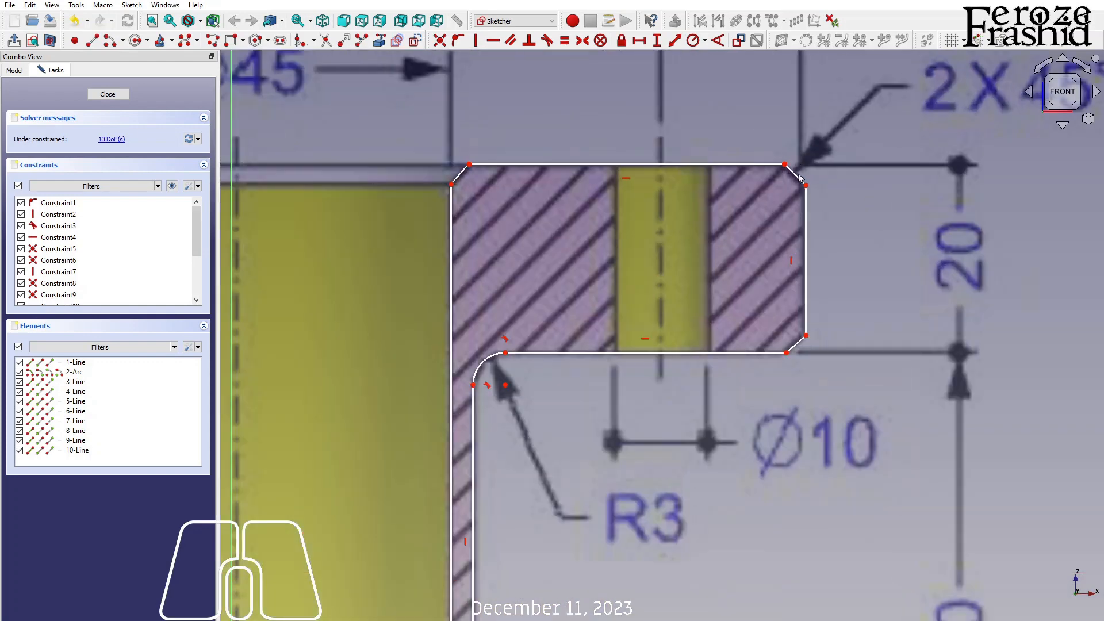
{"action": "left_click", "coordinate": [801, 183]}
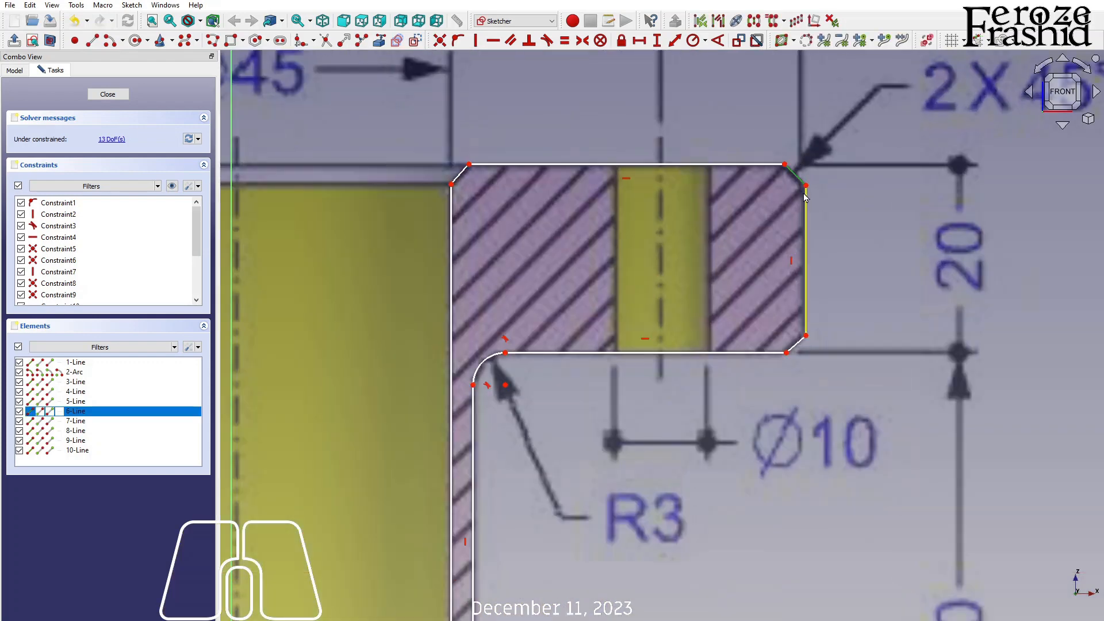
{"action": "left_click", "coordinate": [805, 197]}
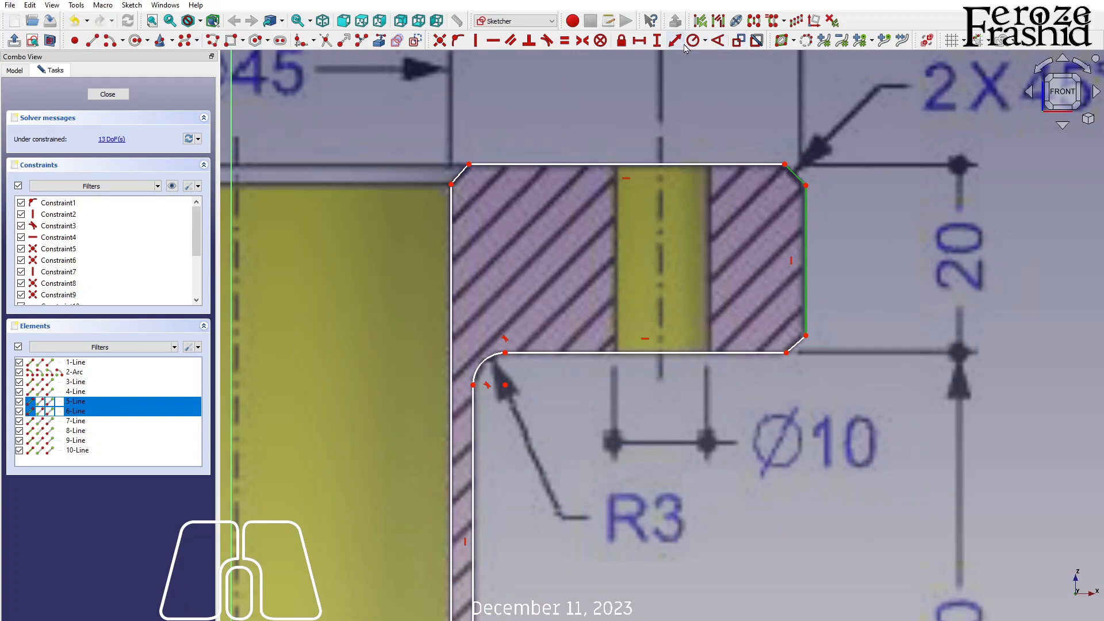
{"action": "left_click", "coordinate": [728, 104]}
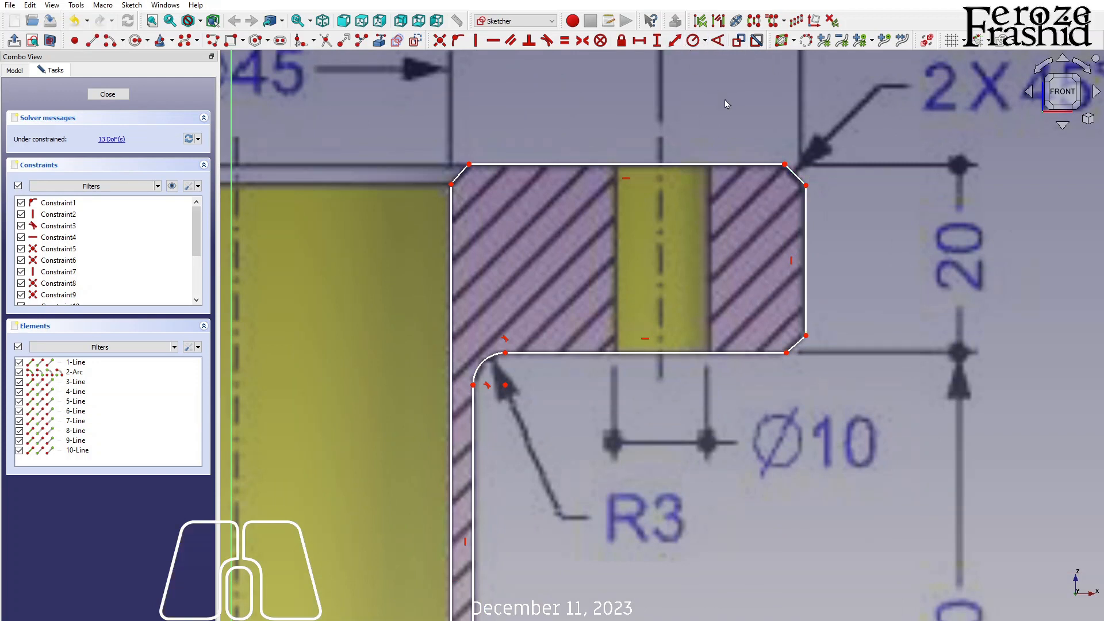
{"action": "left_click", "coordinate": [794, 177]}
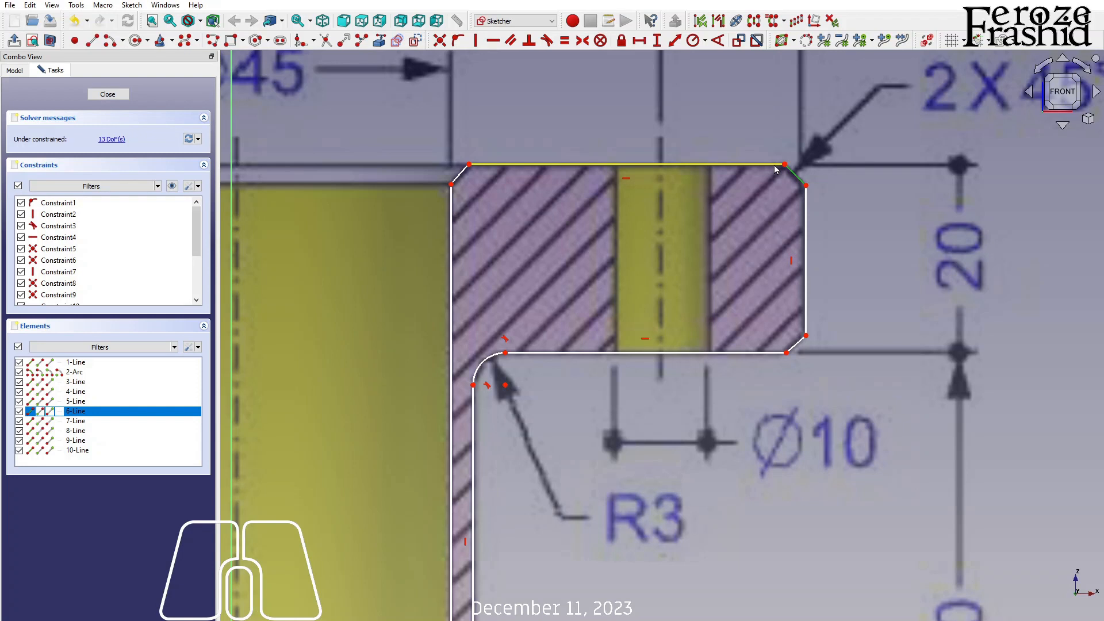
{"action": "scroll", "coordinate": [894, 151], "scroll_direction": "down", "scroll_amount": 4}
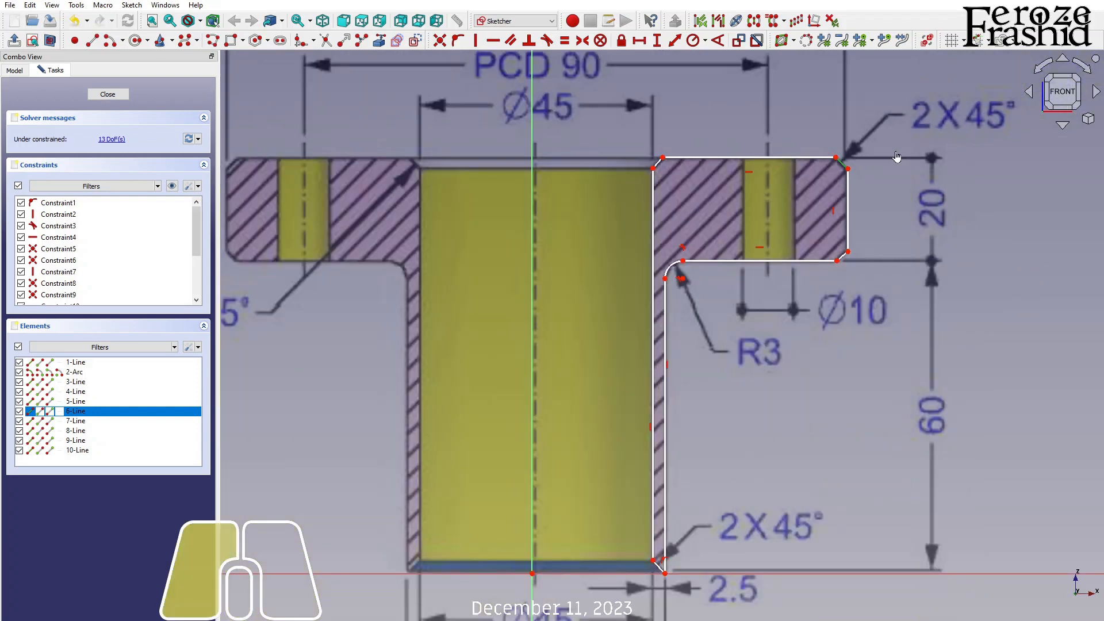
{"action": "left_click", "coordinate": [890, 153]}
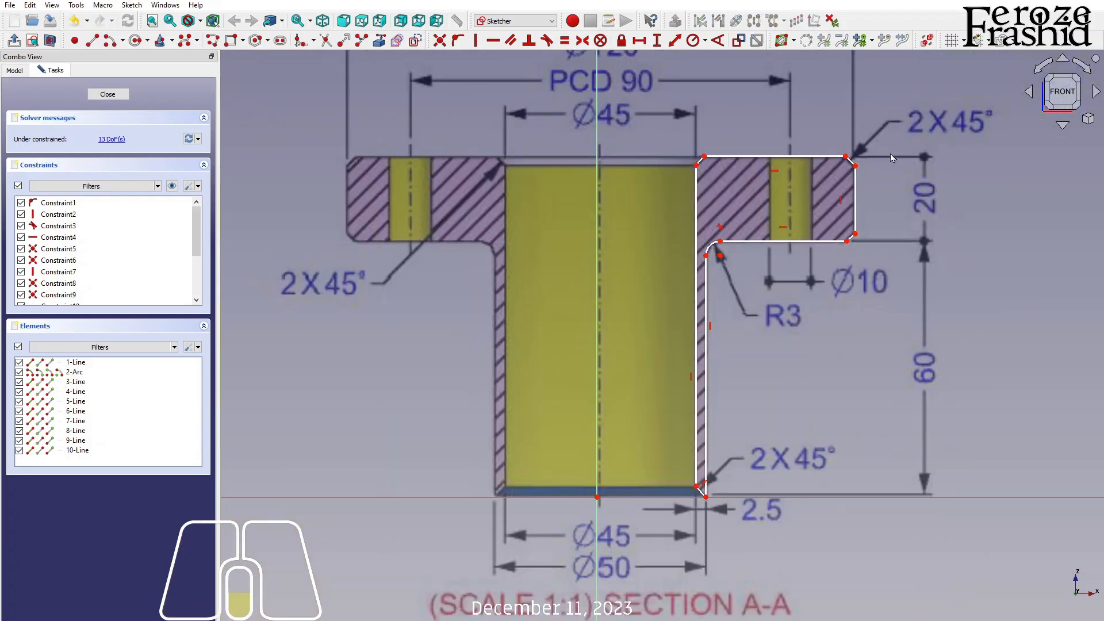
Constrain the distance between the inner ends of the flange's upper and lower outer chamfers to 20 mm
{"action": "left_click", "coordinate": [846, 157]}
{"action": "left_click", "coordinate": [849, 245]}
{"action": "left_click", "coordinate": [847, 242]}
{"action": "left_click", "coordinate": [846, 158]}
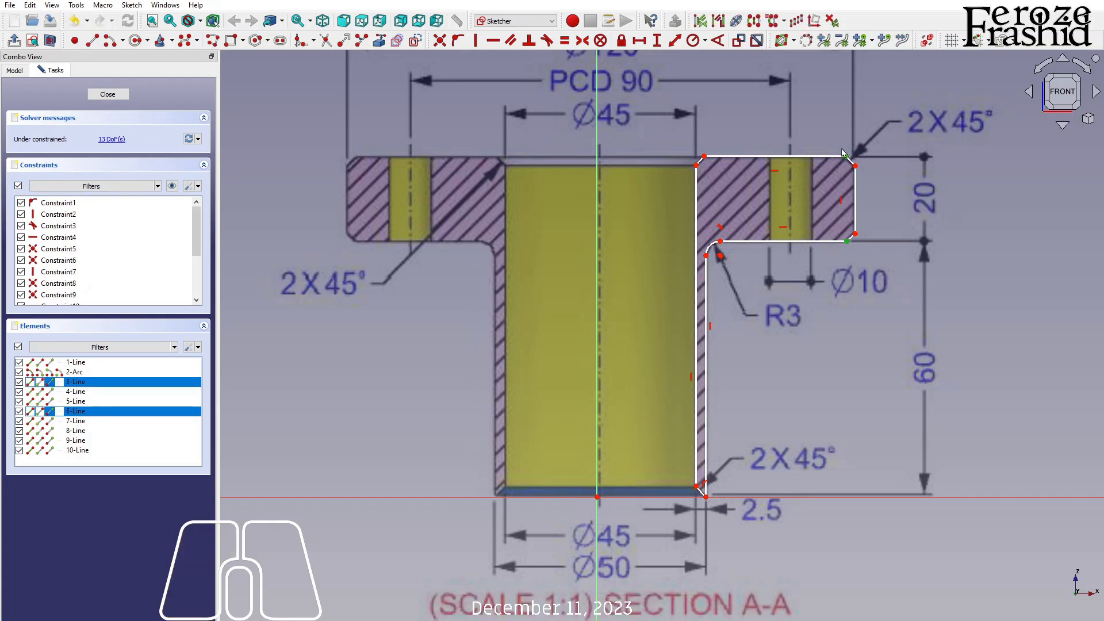
{"action": "left_click", "coordinate": [673, 42]}
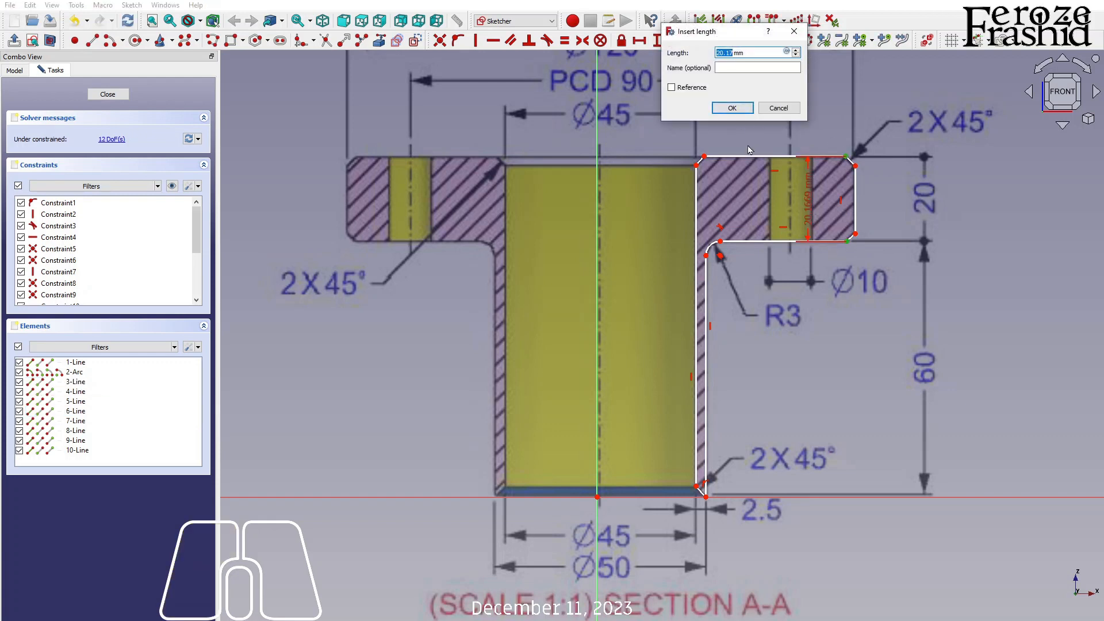
{"action": "type", "text": "20"}
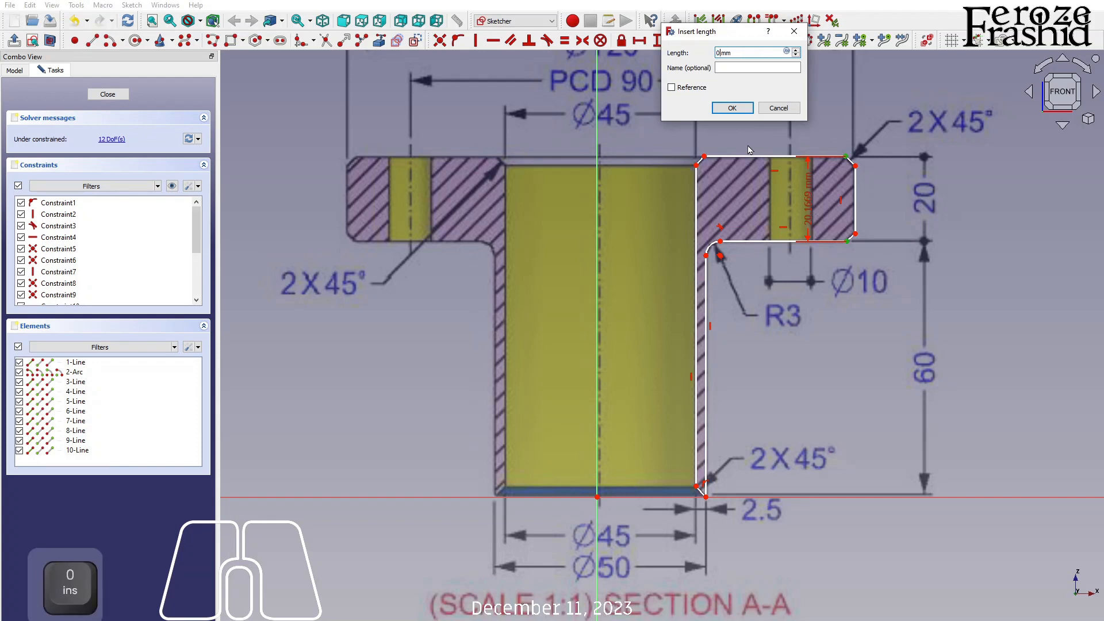
{"action": "key", "text": "Return"}
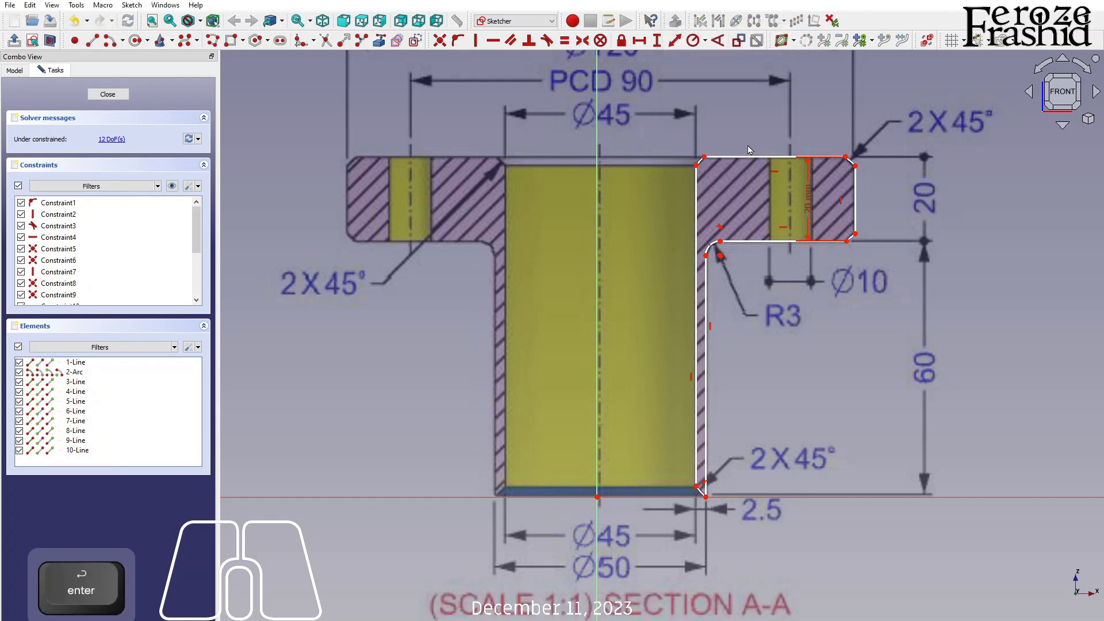
Constrain the distance from the flange underside's outer endpoint to the horizontal axis to 60 mm
{"action": "left_click", "coordinate": [847, 241]}
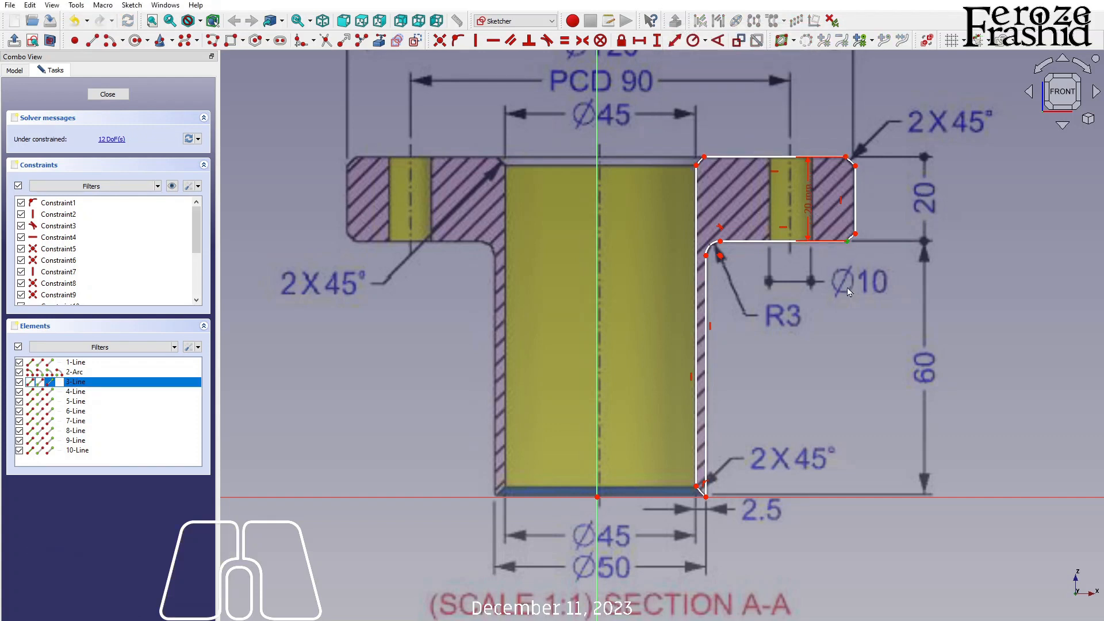
{"action": "left_click", "coordinate": [883, 498]}
{"action": "left_click", "coordinate": [674, 41]}
{"action": "type", "text": "60"}
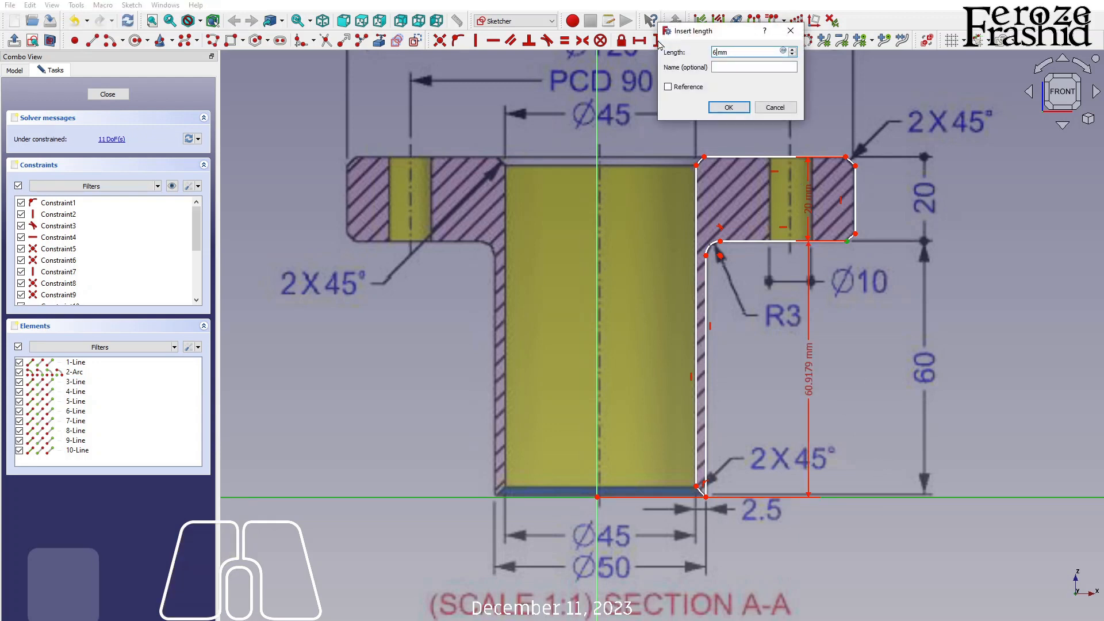
{"action": "key", "text": "Return"}
Set the sleeve's wall thickness to 2.5 mm between the bore line's lower endpoint and the outer vertical line
{"action": "scroll", "coordinate": [706, 277], "scroll_direction": "up", "scroll_amount": 2}
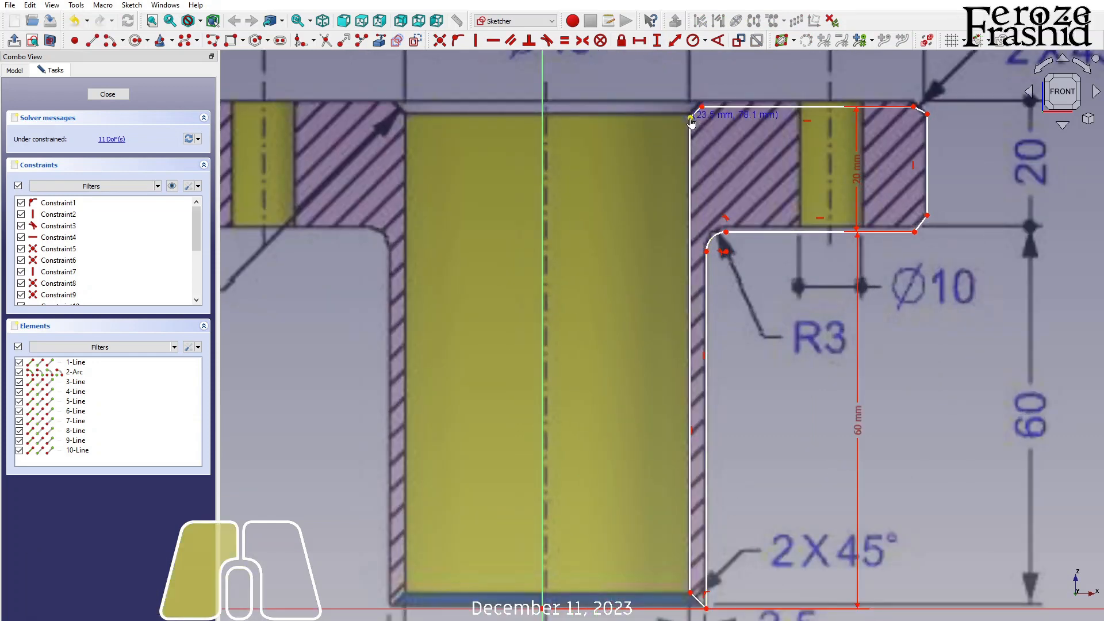
{"action": "scroll", "coordinate": [693, 124], "scroll_direction": "down", "scroll_amount": 1}
{"action": "scroll", "coordinate": [695, 131], "scroll_direction": "down", "scroll_amount": 1}
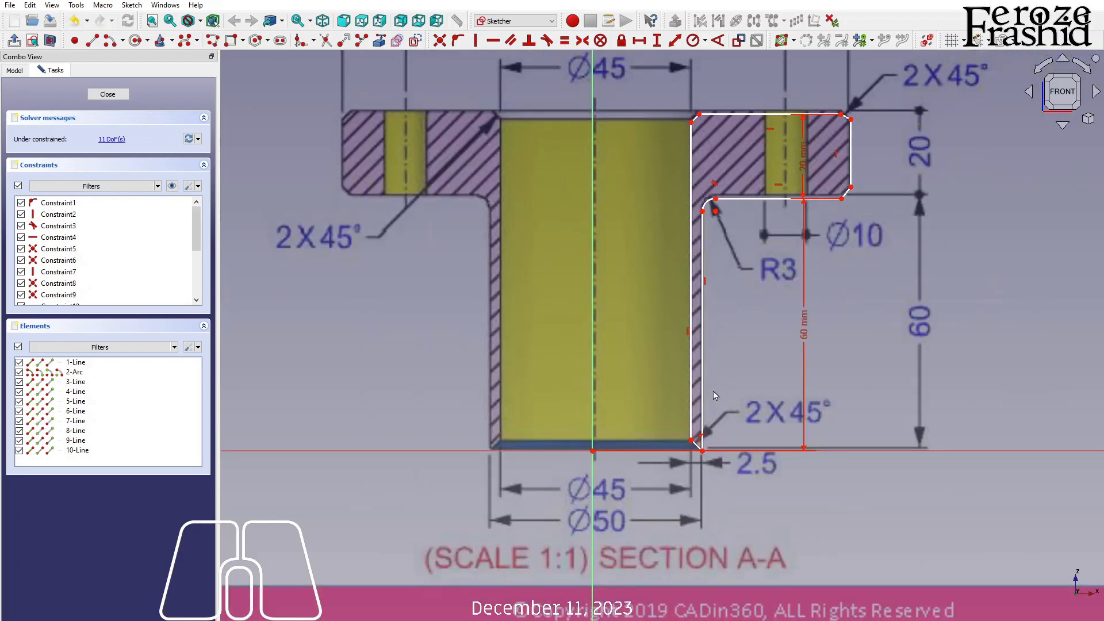
{"action": "scroll", "coordinate": [695, 347], "scroll_direction": "down", "scroll_amount": 1}
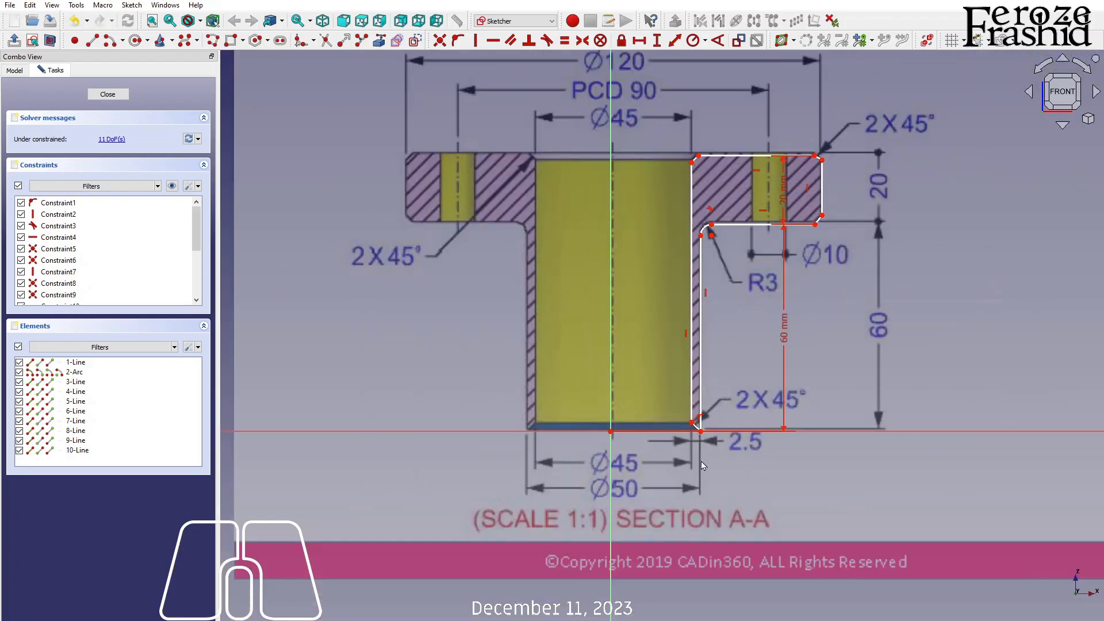
{"action": "scroll", "coordinate": [707, 454], "scroll_direction": "up", "scroll_amount": 3}
{"action": "left_click", "coordinate": [682, 401]}
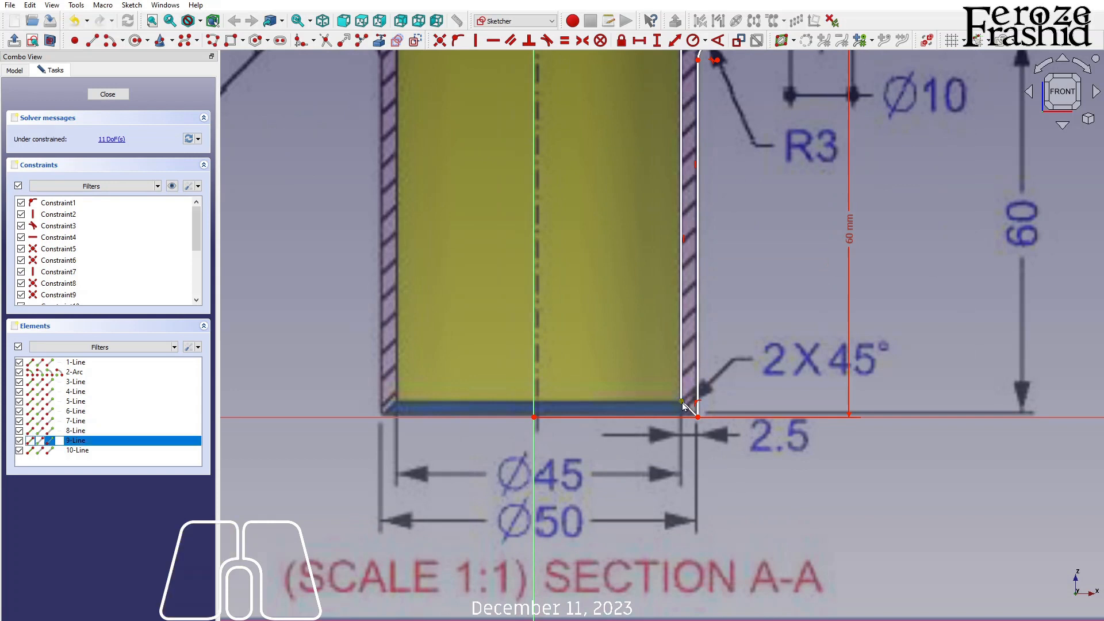
{"action": "left_click", "coordinate": [696, 402]}
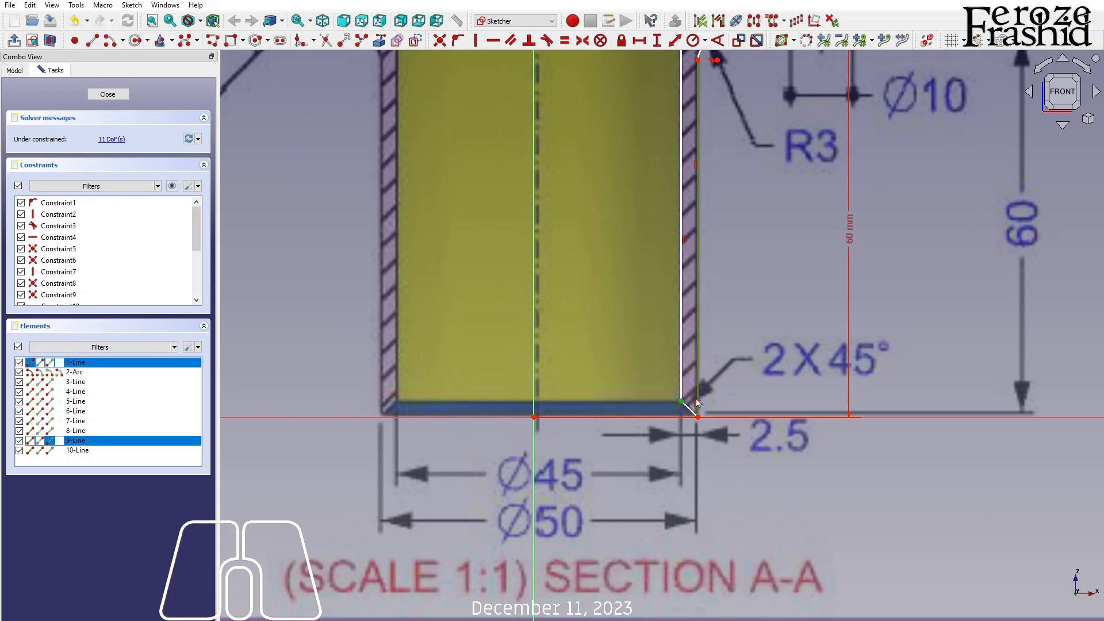
{"action": "left_click", "coordinate": [674, 42]}
{"action": "type", "text": "2.5"}
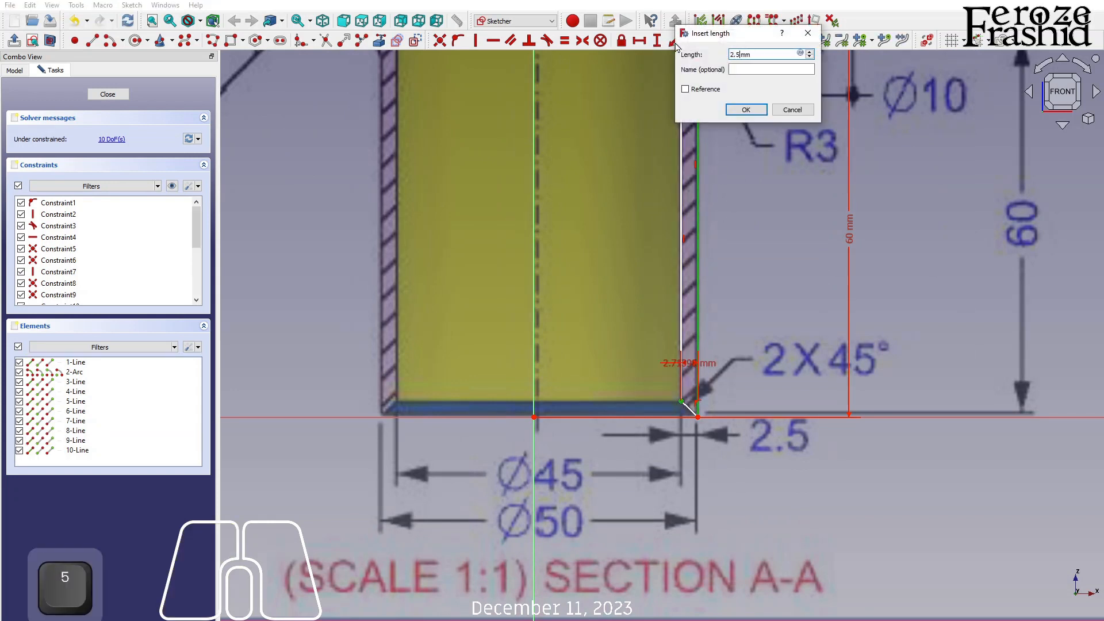
{"action": "key", "text": "Return"}
Constrain the radius of the fillet arc between sleeve and flange to 3 mm
{"action": "scroll", "coordinate": [644, 397], "scroll_direction": "down", "scroll_amount": 3}
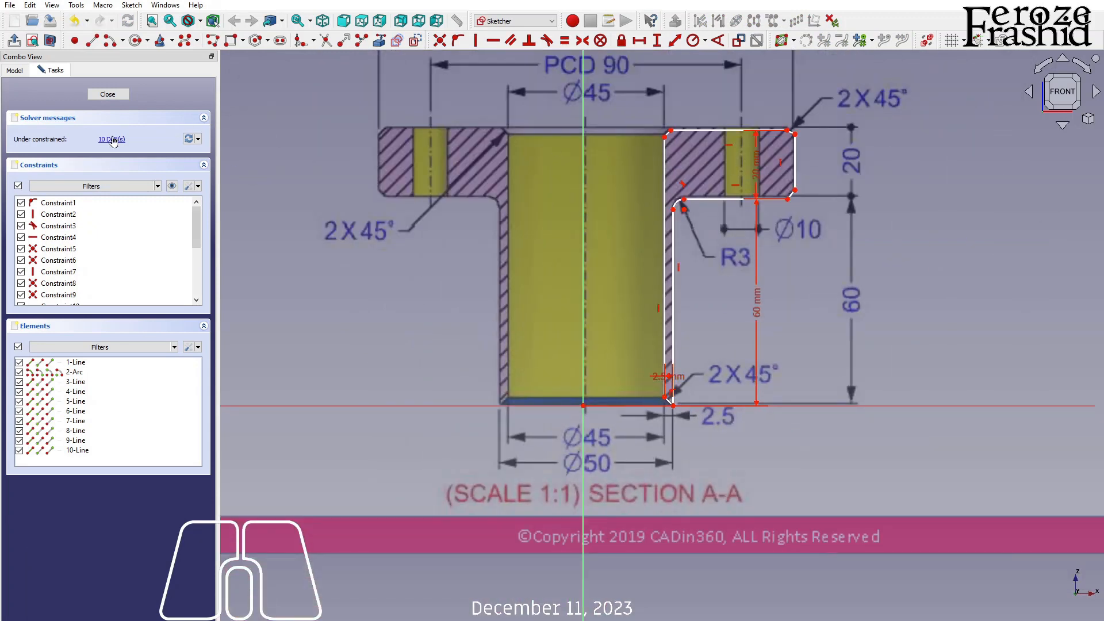
{"action": "left_click", "coordinate": [679, 206]}
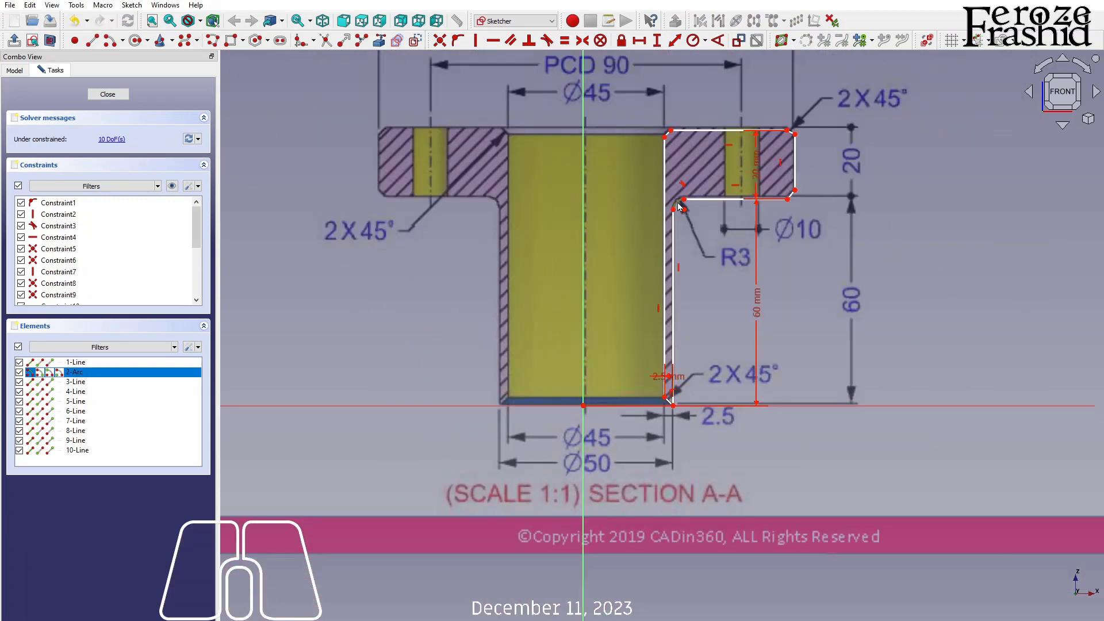
{"action": "left_click", "coordinate": [694, 42]}
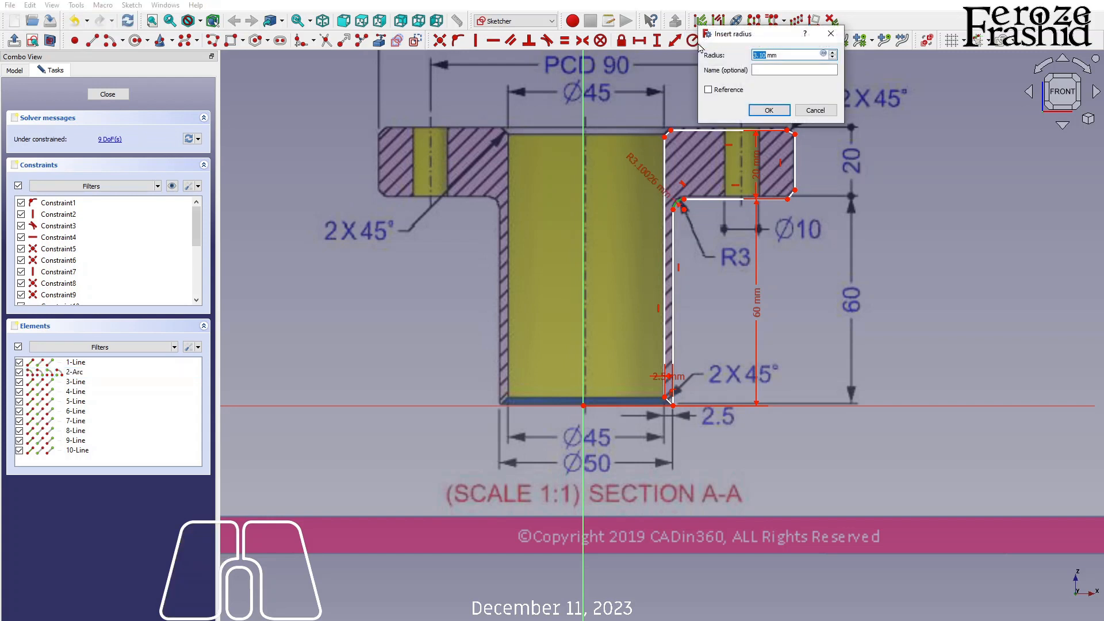
{"action": "type", "text": "3"}
{"action": "key", "text": "Return"}
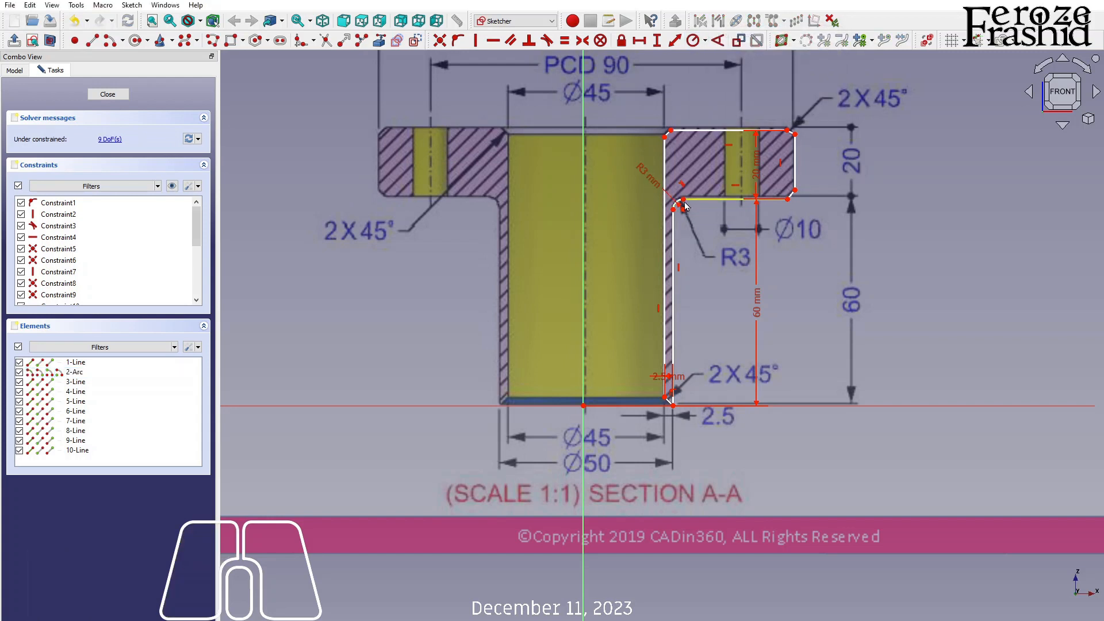
Constrain the upper endpoint of the flange's outer edge 60 mm horizontally from the vertical axis, repositioning the fillet radius and 60 mm labels
{"action": "left_click_drag", "start_coordinate": [652, 184], "coordinate": [728, 266]}
{"action": "left_click_drag", "start_coordinate": [799, 182], "coordinate": [794, 179]}
{"action": "scroll", "coordinate": [793, 177], "scroll_direction": "down", "scroll_amount": 1}
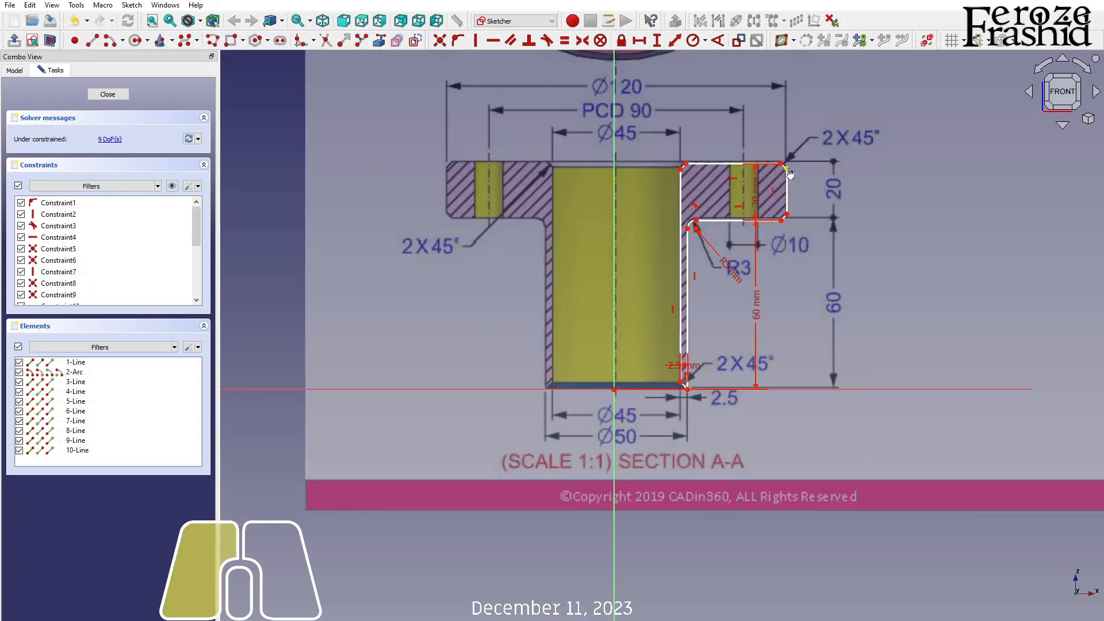
{"action": "left_click", "coordinate": [788, 170]}
{"action": "left_click", "coordinate": [615, 178]}
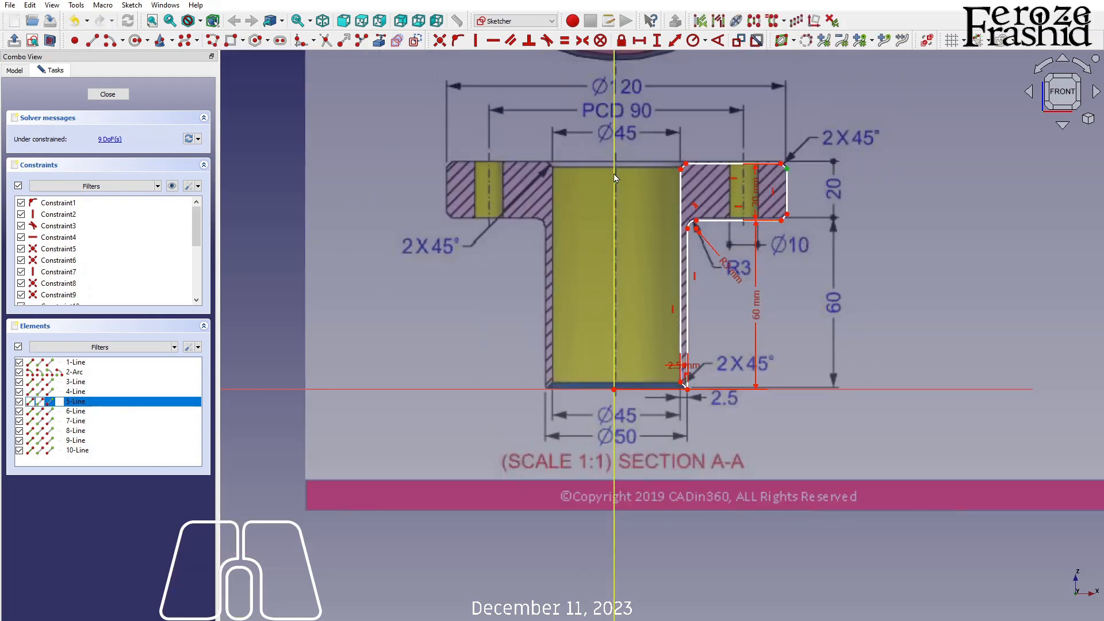
{"action": "left_click", "coordinate": [639, 40]}
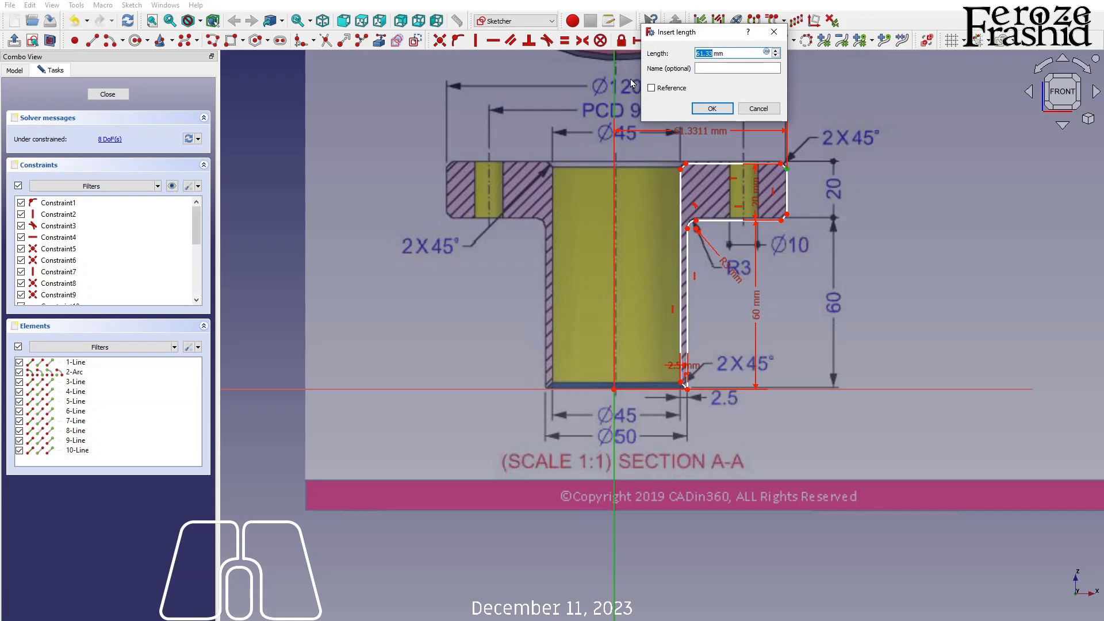
{"action": "type", "text": "60"}
{"action": "key", "text": "Return"}
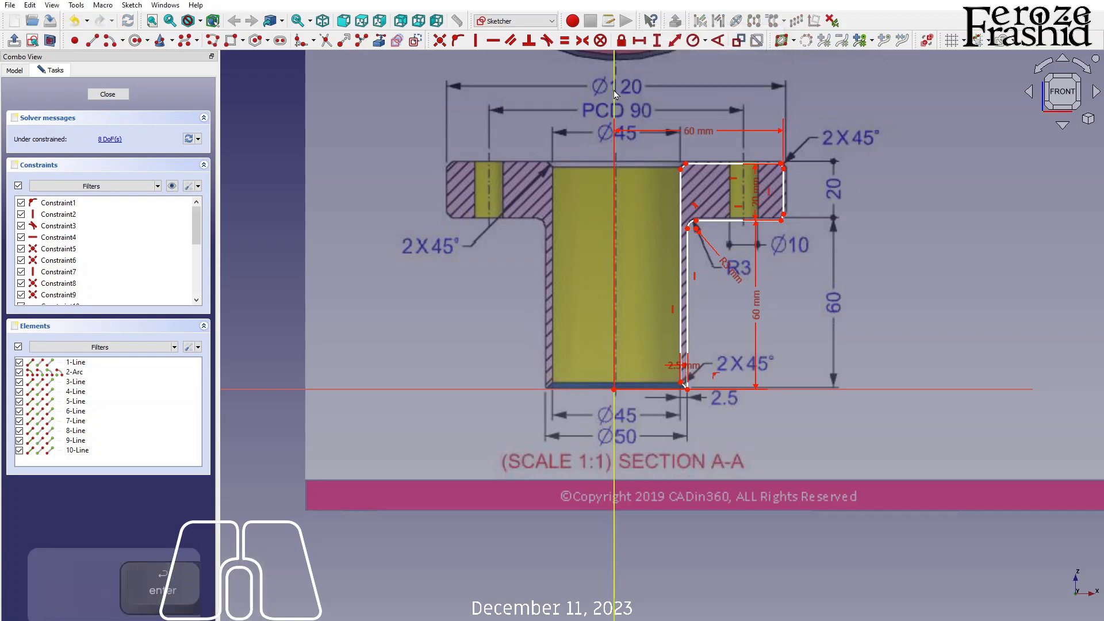
{"action": "left_click_drag", "start_coordinate": [690, 136], "coordinate": [689, 124]}
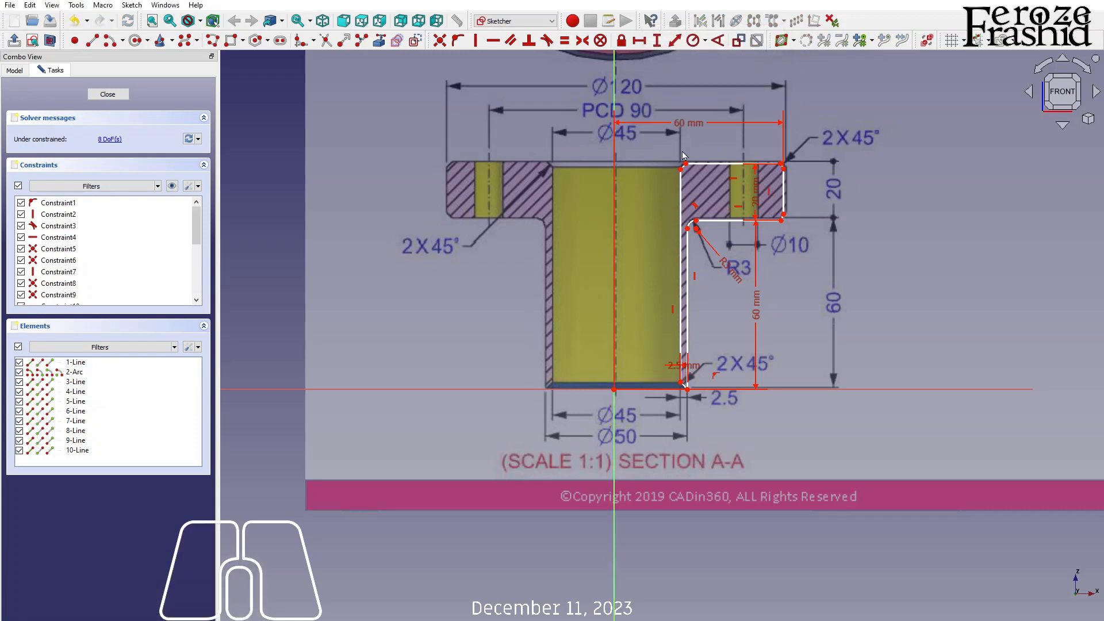
Constrain the bore line's upper endpoint to a horizontal distance of 45/2 mm from the vertical axis
{"action": "left_click", "coordinate": [681, 168]}
{"action": "left_click", "coordinate": [613, 323]}
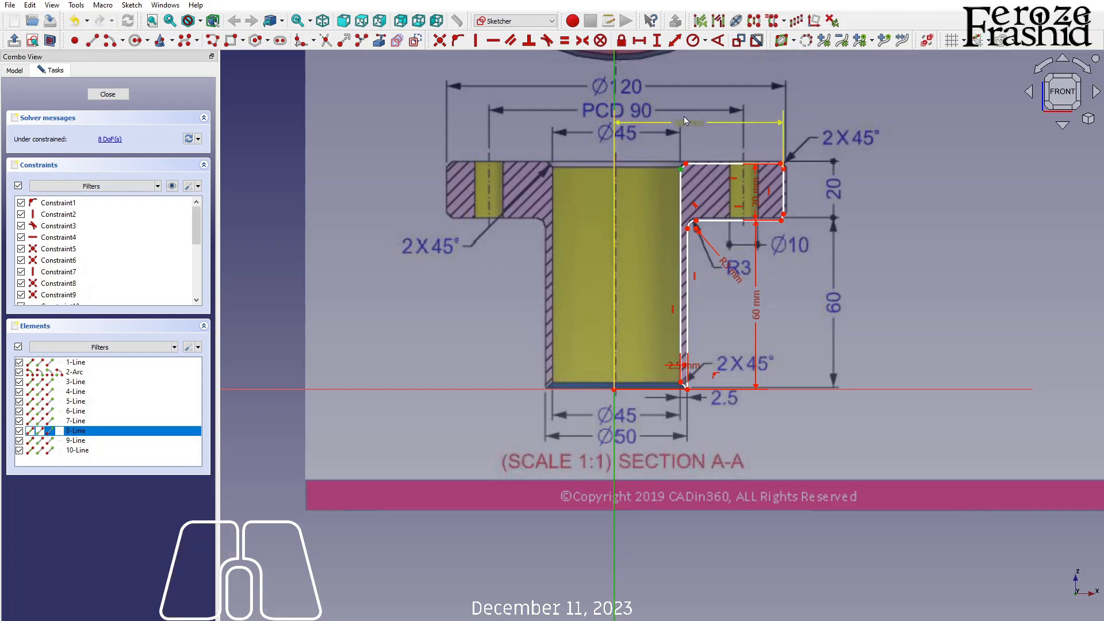
{"action": "left_click", "coordinate": [639, 40]}
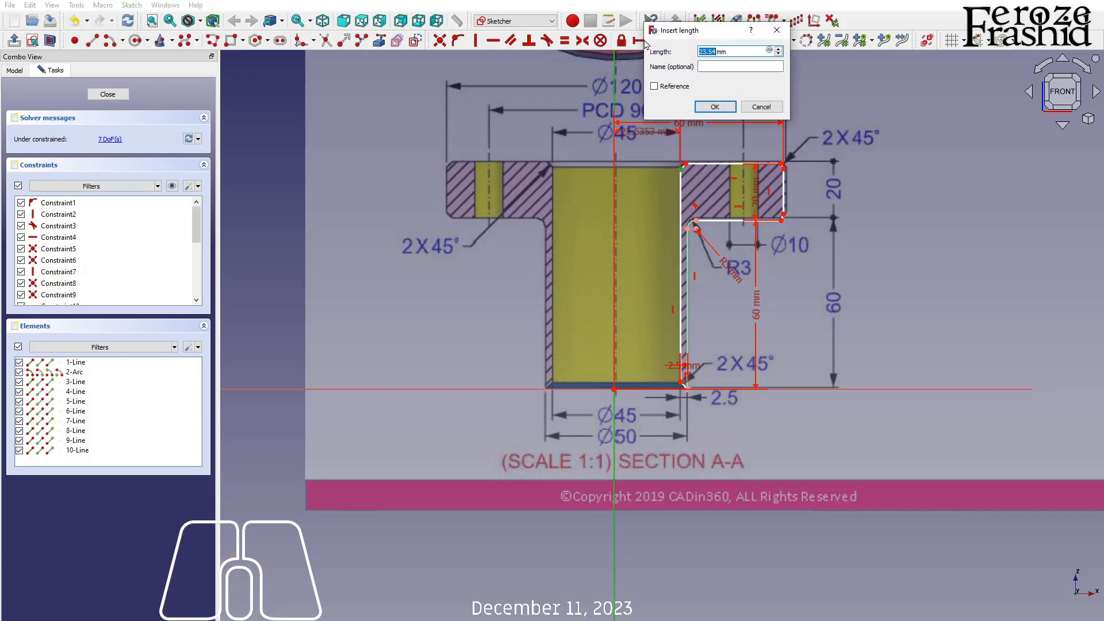
{"action": "type", "text": "4/"}
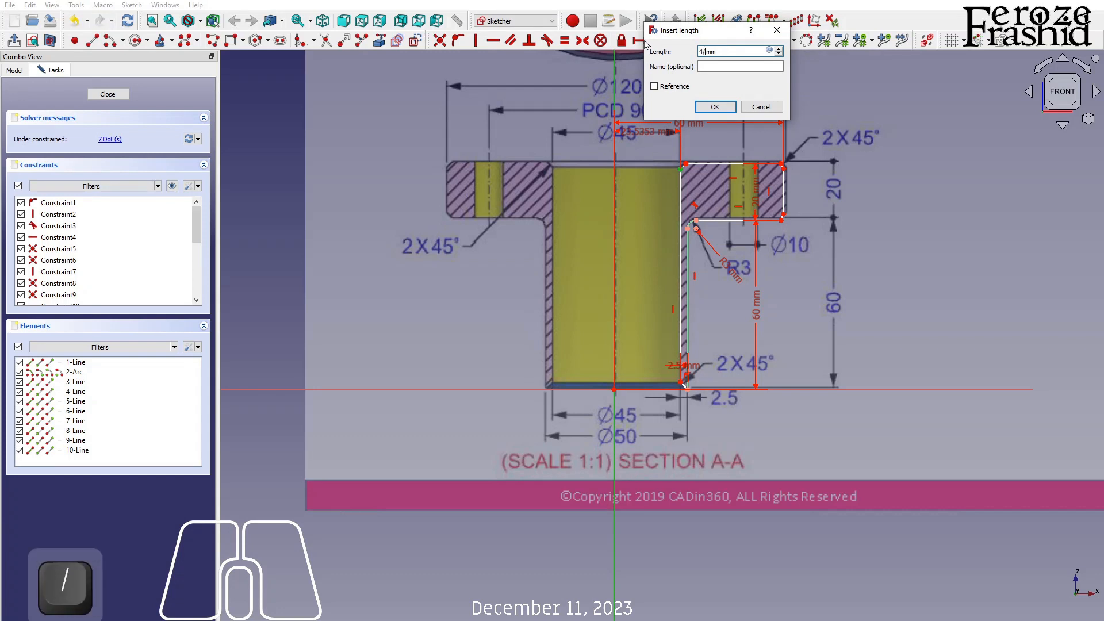
{"action": "type", "text": "5"}
{"action": "type", "text": "2"}
{"action": "key", "text": "Return"}
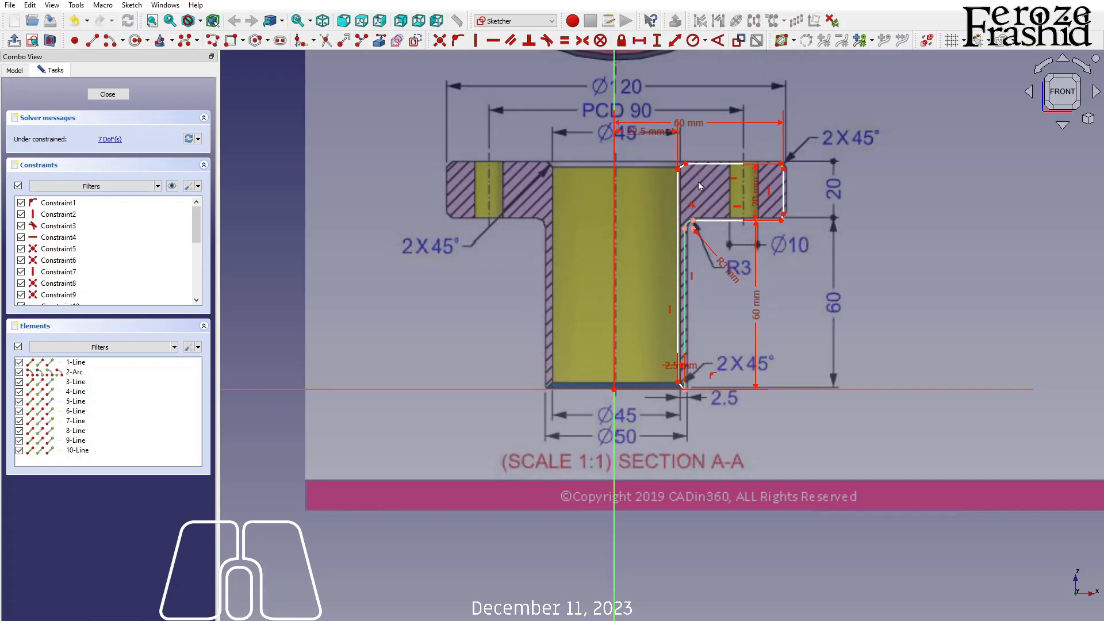
Set the angle between the chamfer line at the sleeve's lower end and the horizontal axis to 45°
{"action": "scroll", "coordinate": [676, 348], "scroll_direction": "up", "scroll_amount": 5}
{"action": "left_click", "coordinate": [689, 456]}
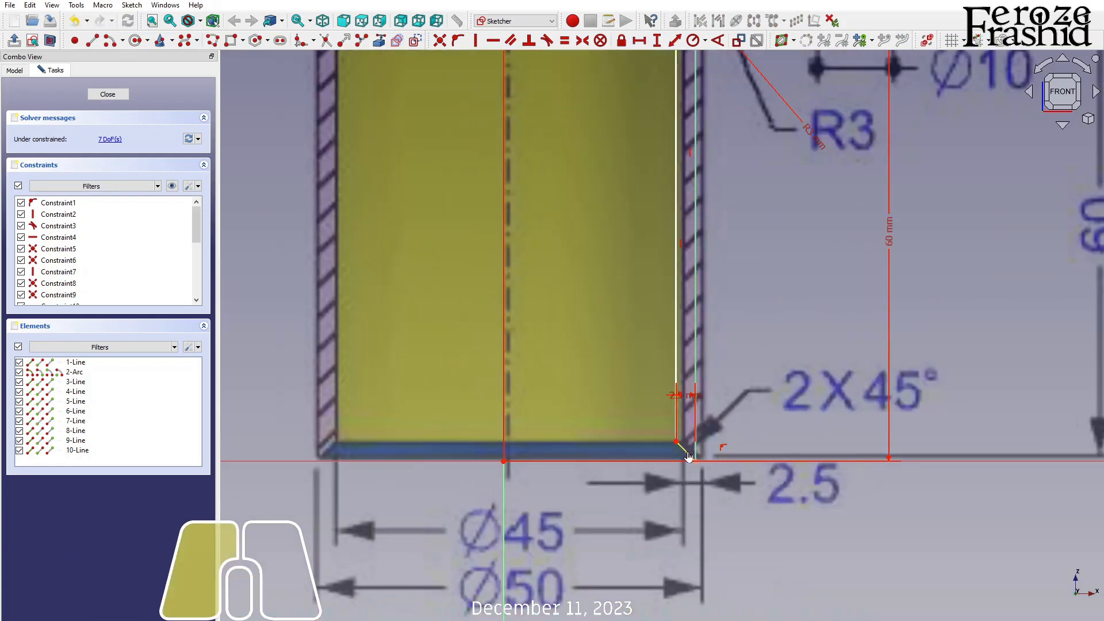
{"action": "left_click", "coordinate": [655, 245]}
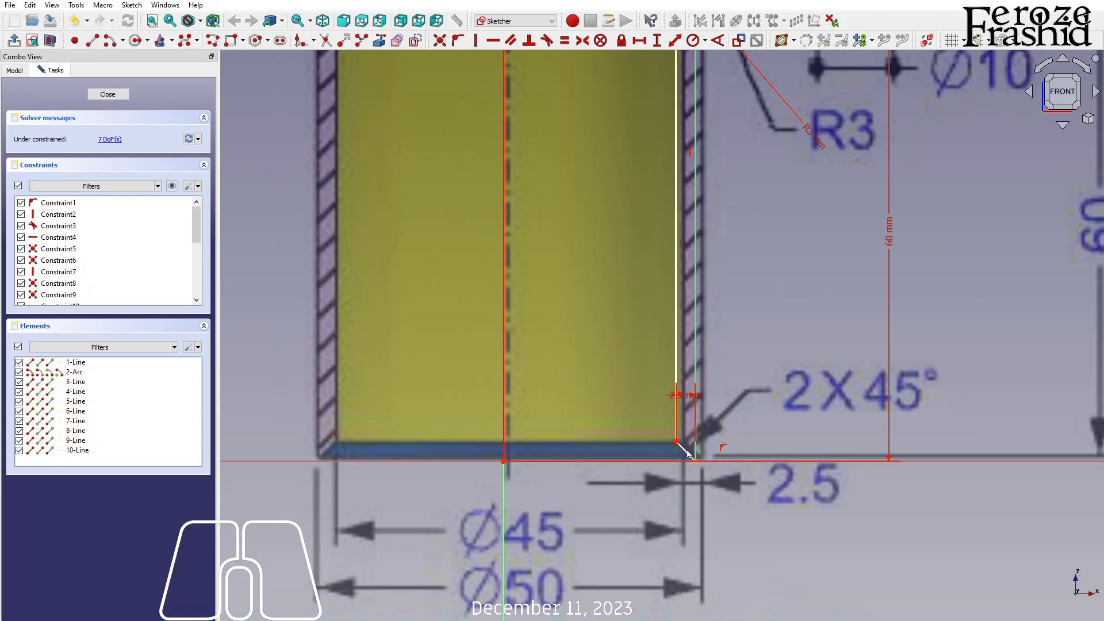
{"action": "left_click", "coordinate": [688, 453]}
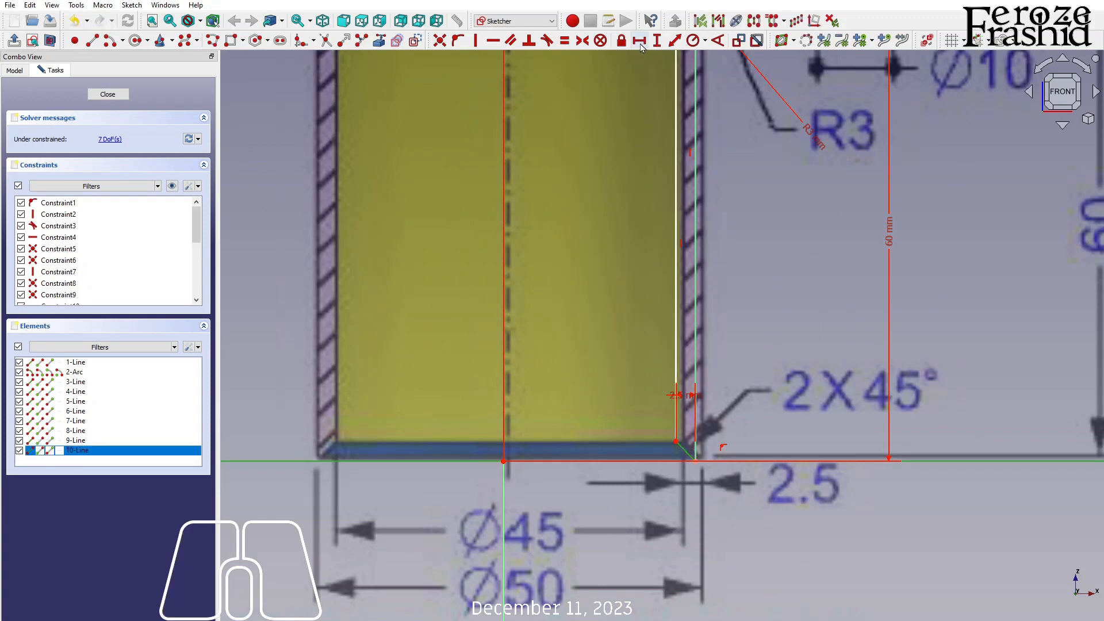
{"action": "left_click", "coordinate": [718, 45]}
{"action": "type", "text": "45"}
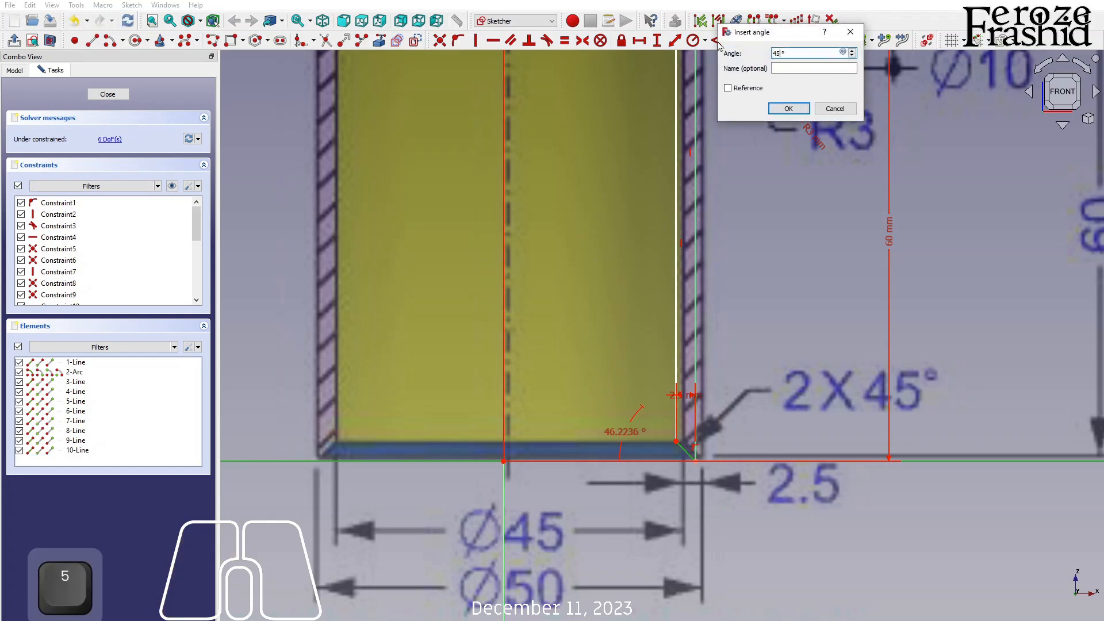
{"action": "key", "text": "Return"}
Make the flange's upper outer chamfer parallel to the chamfer at the sleeve's lower end
{"action": "scroll", "coordinate": [637, 417], "scroll_direction": "down", "scroll_amount": 2}
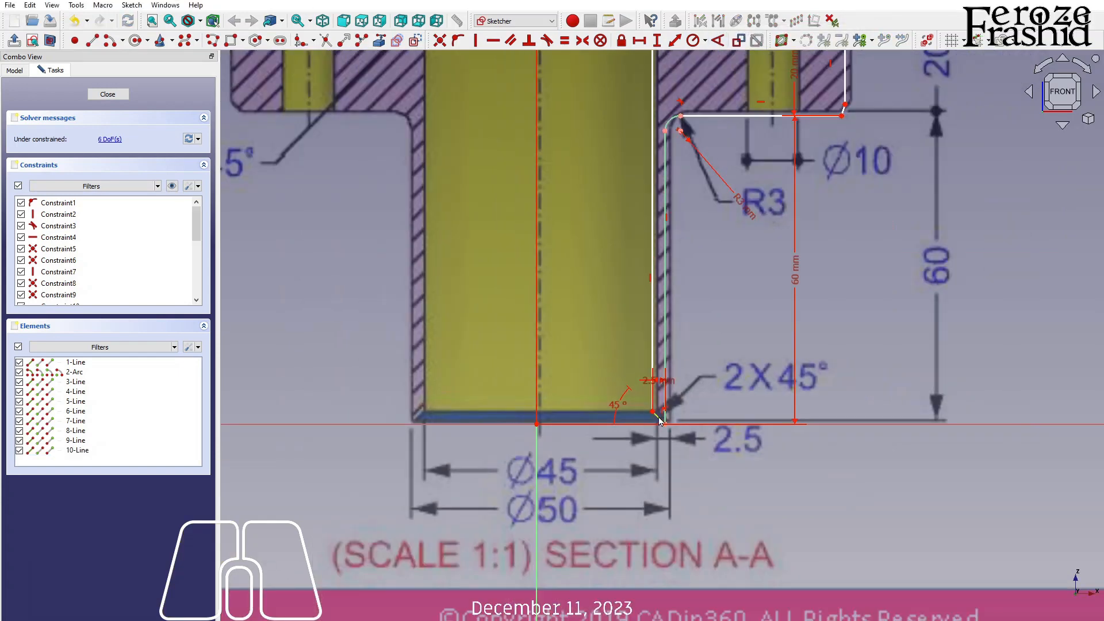
{"action": "scroll", "coordinate": [678, 368], "scroll_direction": "down", "scroll_amount": 3}
{"action": "scroll", "coordinate": [704, 358], "scroll_direction": "up", "scroll_amount": 8}
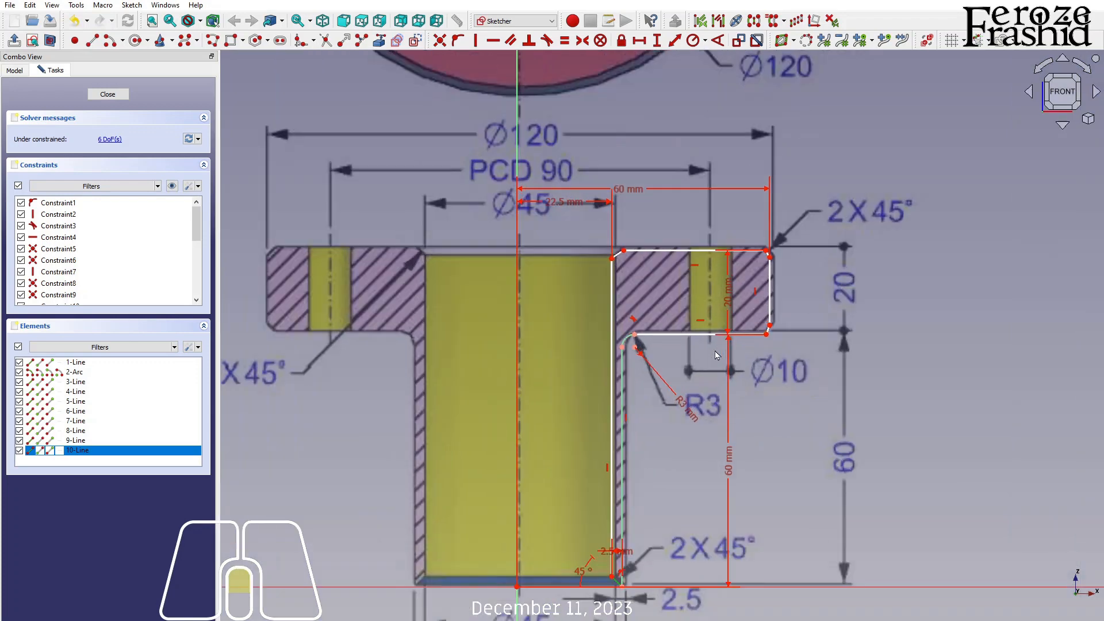
{"action": "left_click", "coordinate": [769, 197]}
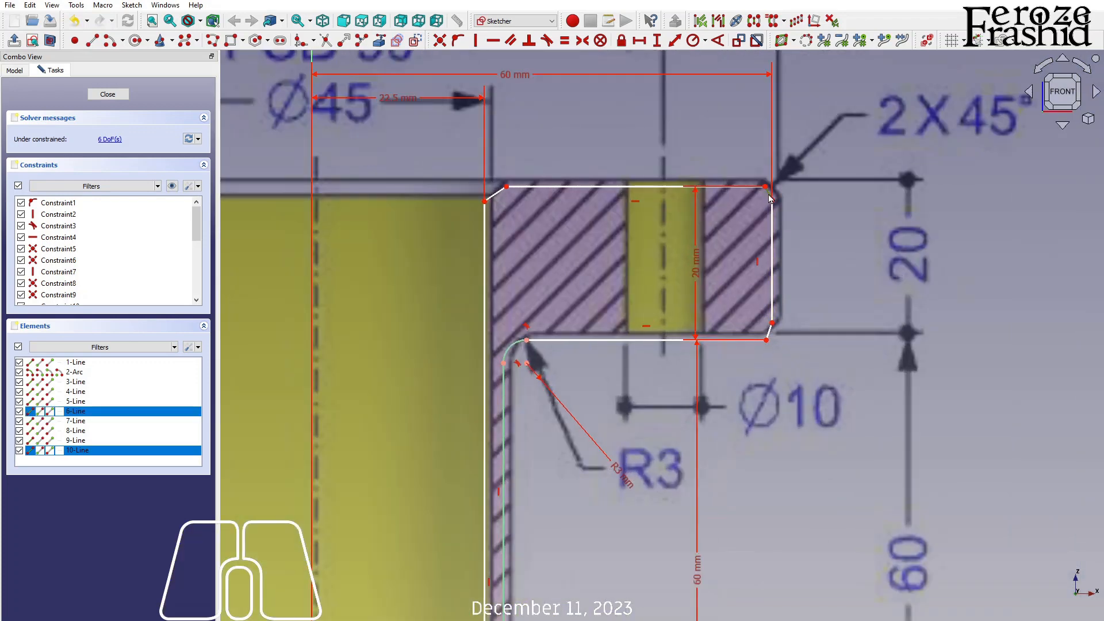
{"action": "left_click", "coordinate": [511, 40]}
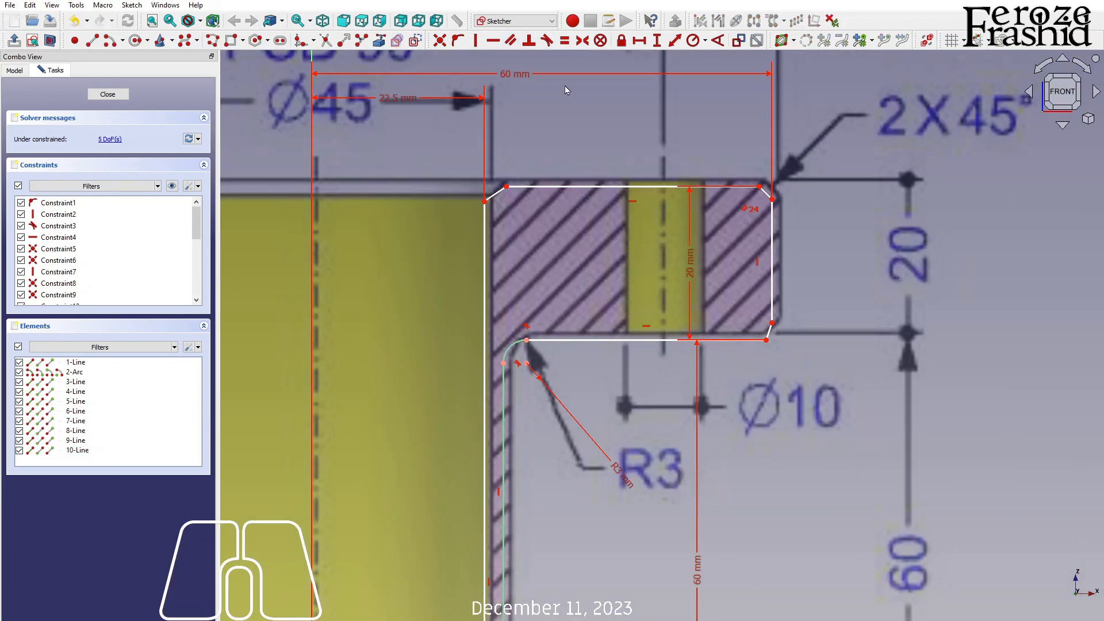
Constrain the horizontal distance between the endpoints of the flange's upper outer chamfer to 2 mm
{"action": "scroll", "coordinate": [784, 176], "scroll_direction": "down", "scroll_amount": 1}
{"action": "left_click_drag", "start_coordinate": [740, 184], "coordinate": [741, 186]}
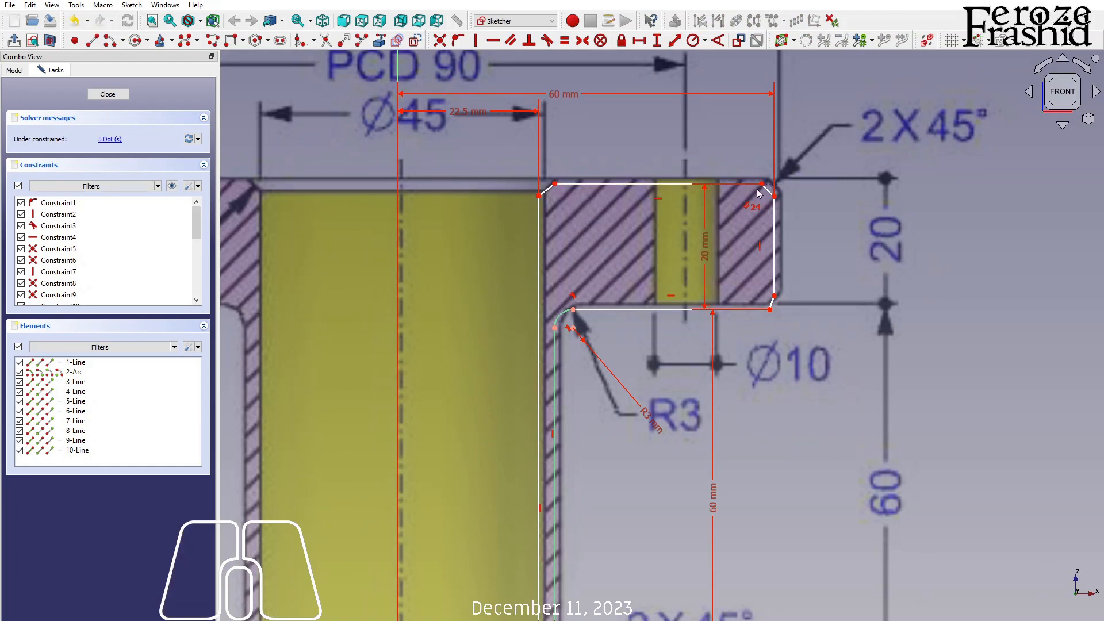
{"action": "left_click", "coordinate": [770, 192]}
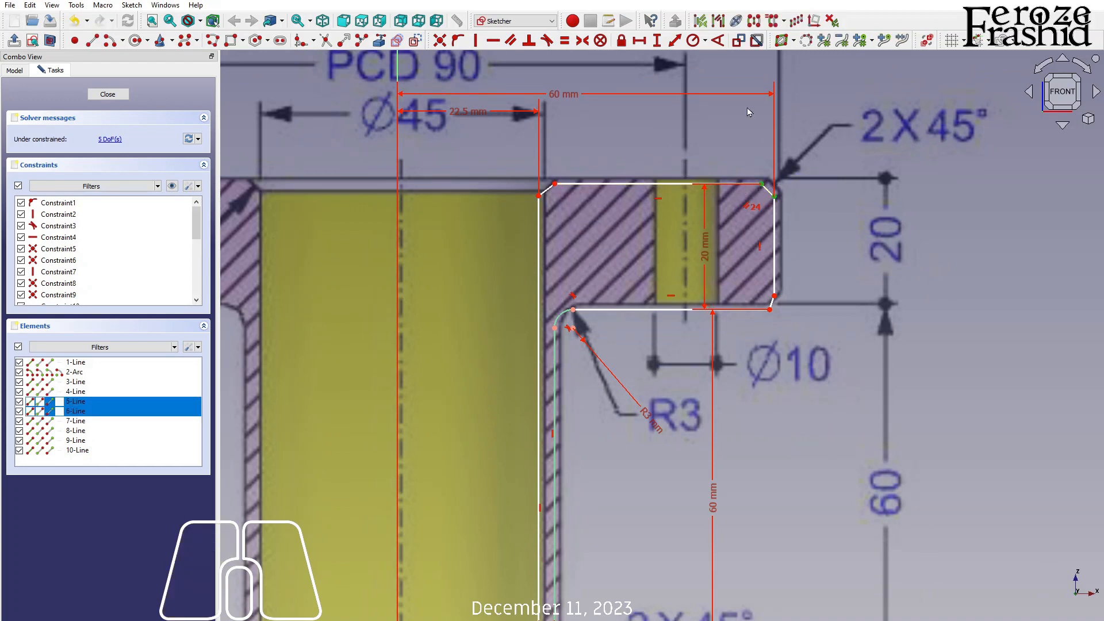
{"action": "left_click", "coordinate": [639, 40]}
{"action": "type", "text": "2"}
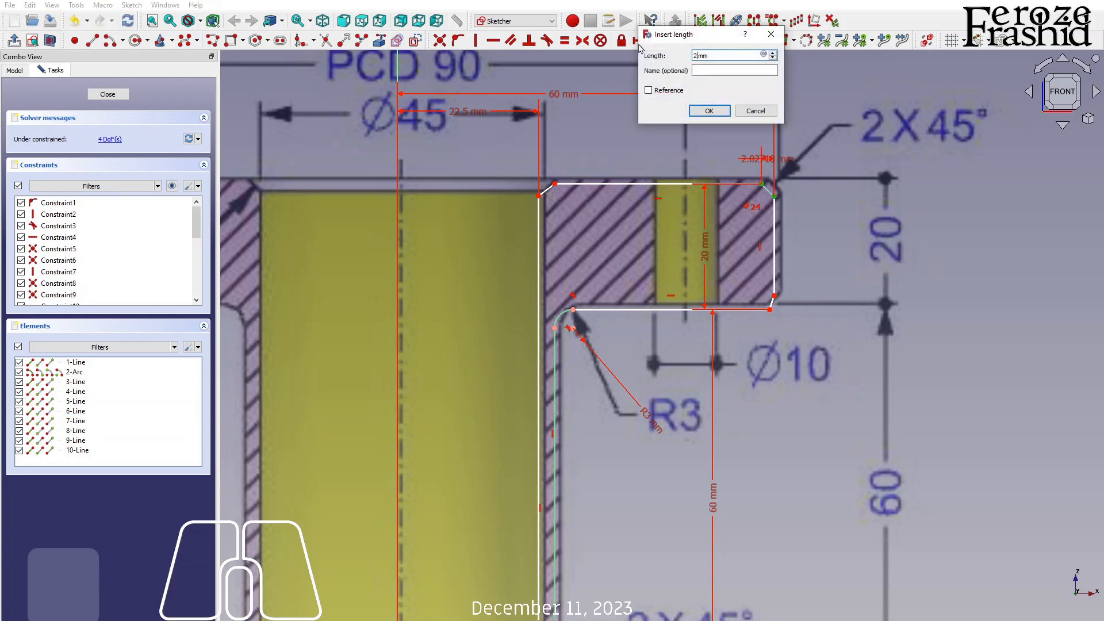
{"action": "key", "text": "Return"}
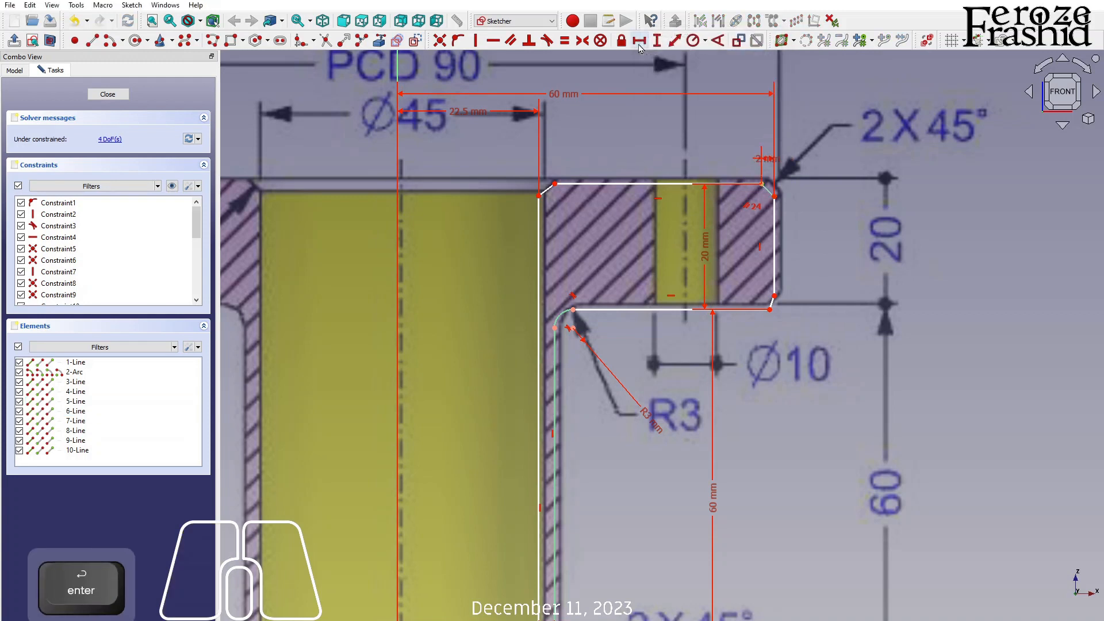
Try to constrain the vertical distance between the endpoints of the flange's upper outer chamfer to 2 mm
{"action": "left_click", "coordinate": [753, 184]}
{"action": "left_click", "coordinate": [768, 191]}
{"action": "left_click", "coordinate": [656, 44]}
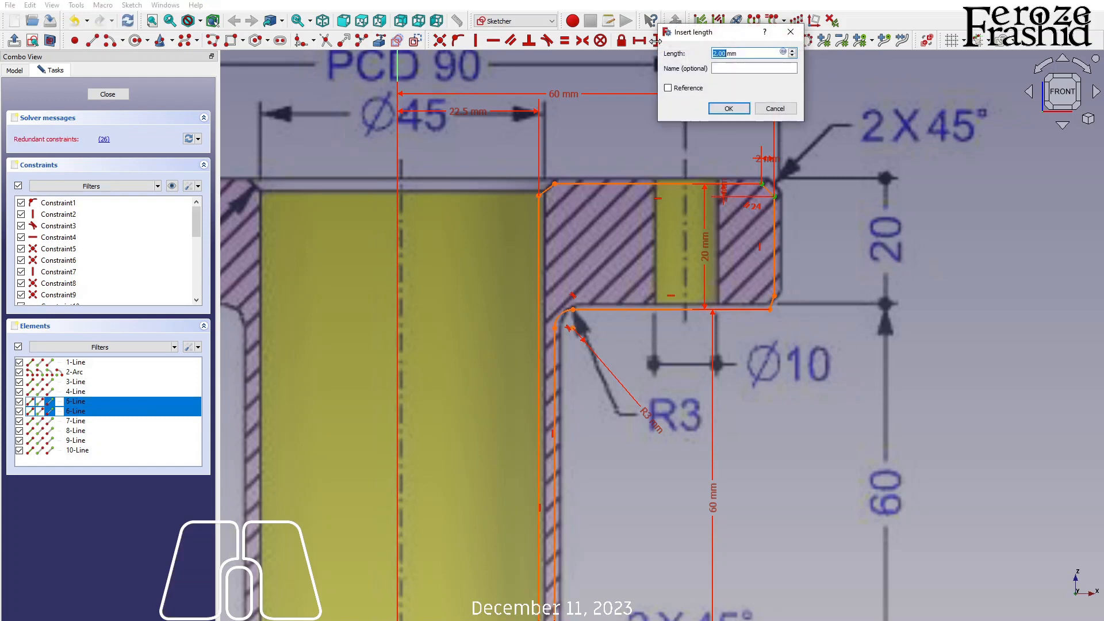
{"action": "type", "text": "2"}
{"action": "key", "text": "Return"}
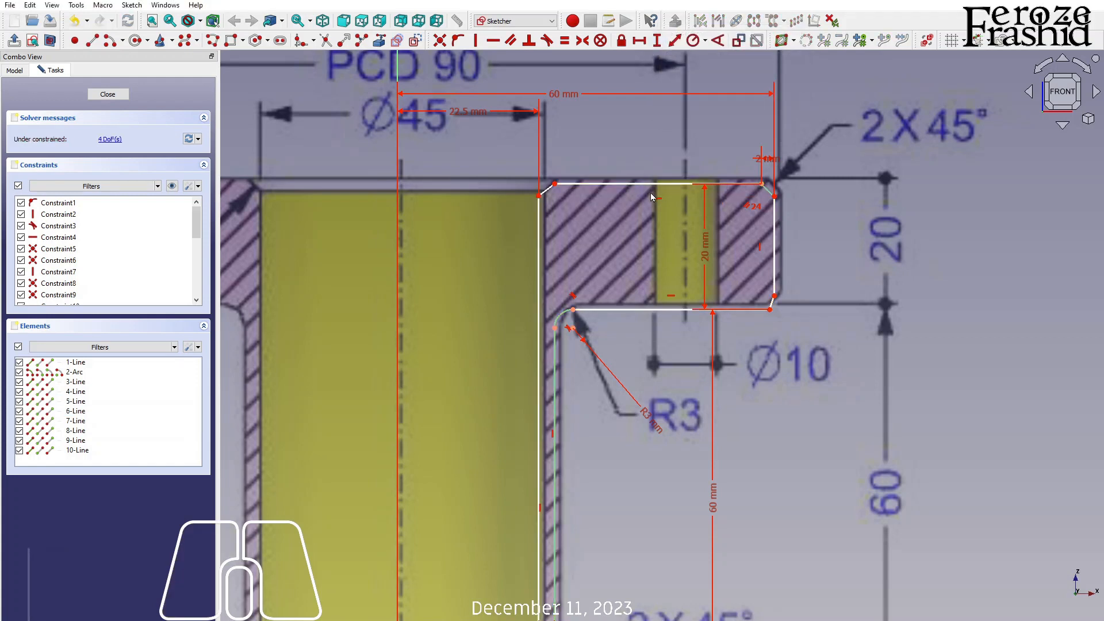
Set the angle between the upper inner chamfer and the vertical bore line to 135°
{"action": "left_click_drag", "start_coordinate": [540, 200], "coordinate": [548, 200]}
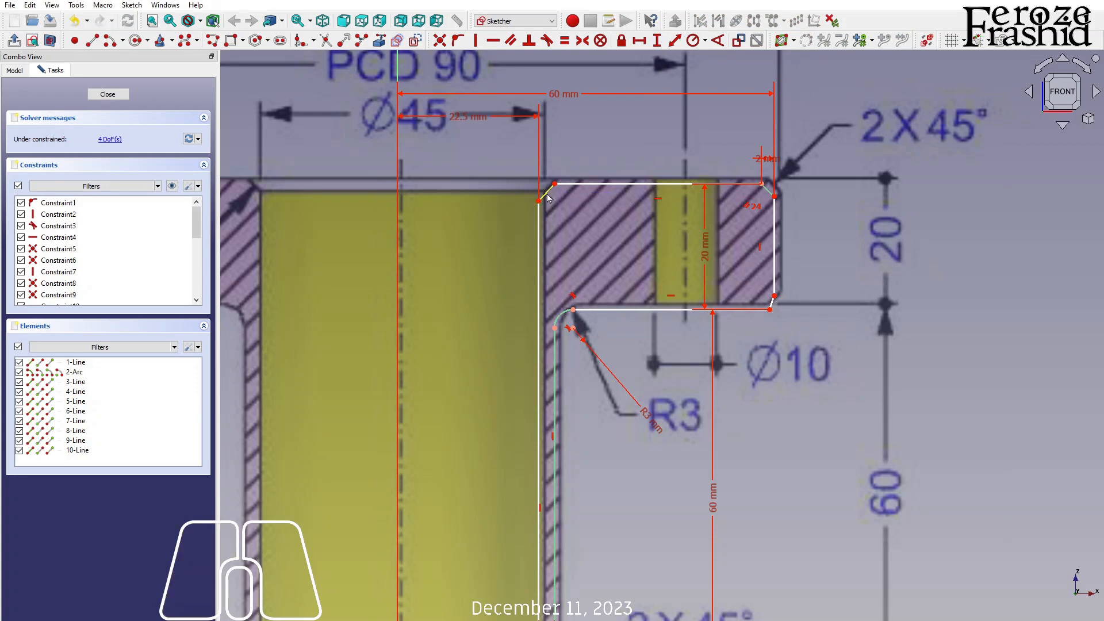
{"action": "left_click", "coordinate": [548, 198]}
{"action": "left_click", "coordinate": [540, 212]}
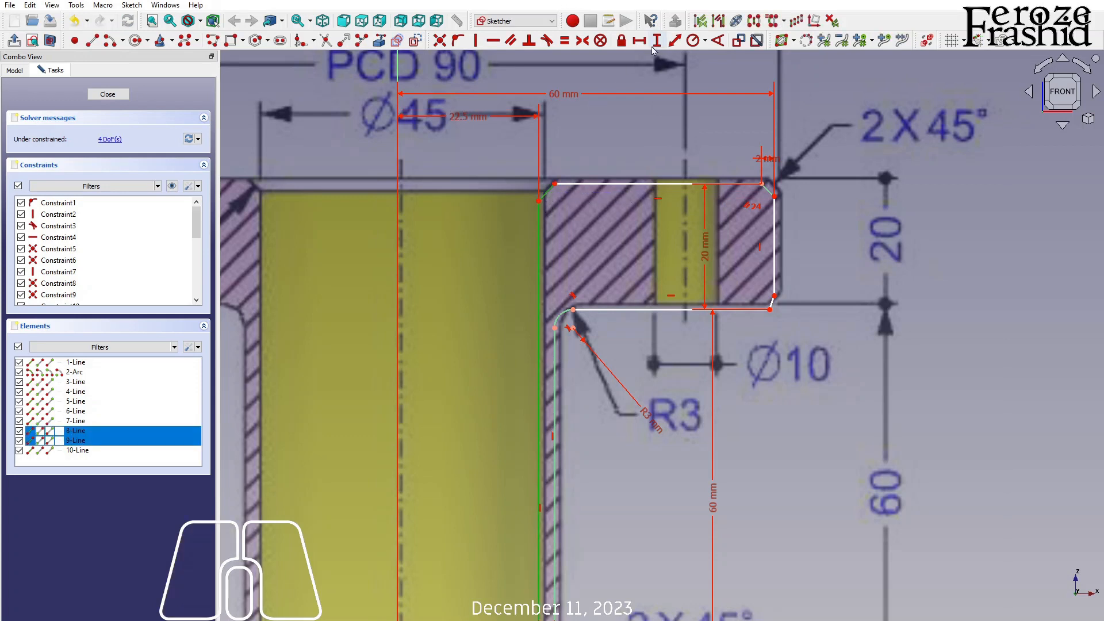
{"action": "left_click", "coordinate": [717, 41]}
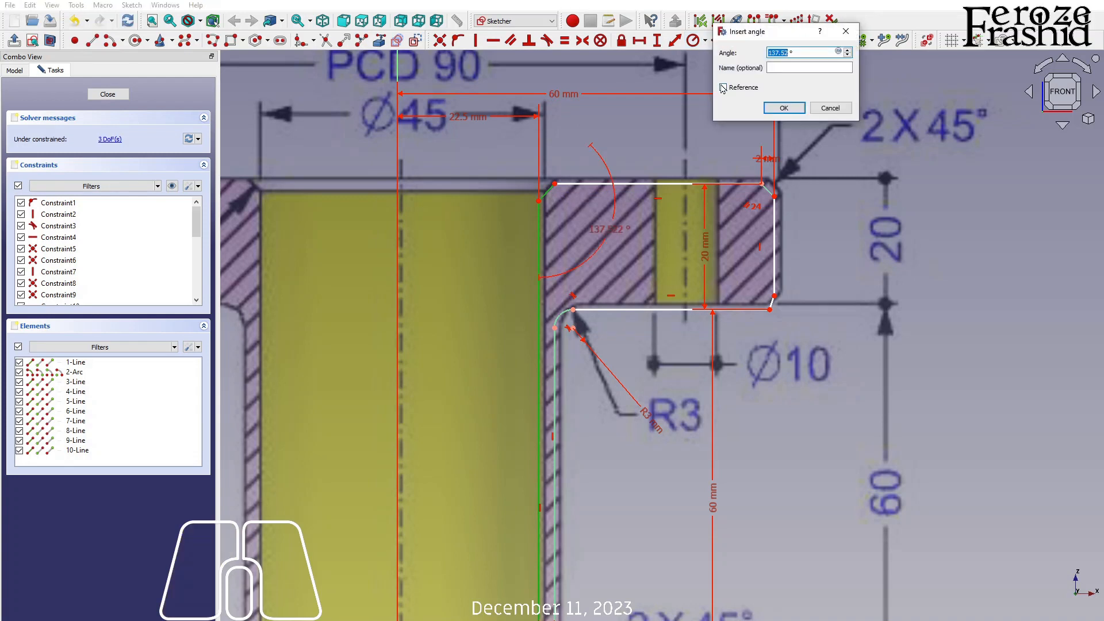
{"action": "type", "text": "135"}
{"action": "key", "text": "Return"}
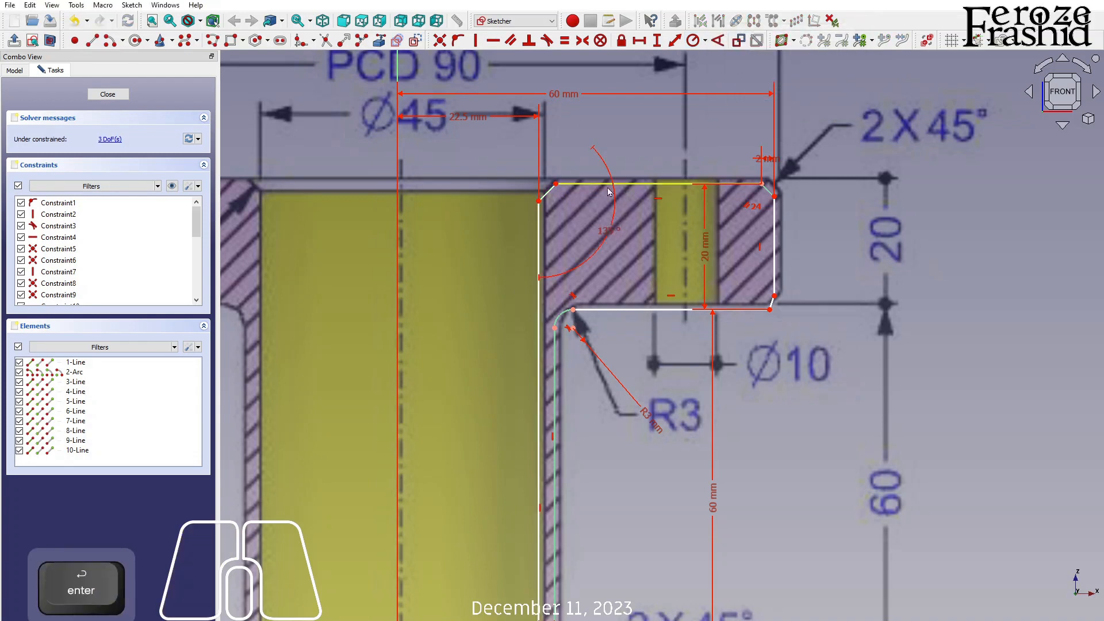
Make the flange's lower outer chamfer parallel to the upper inner chamfer at the bore
{"action": "left_click", "coordinate": [545, 201]}
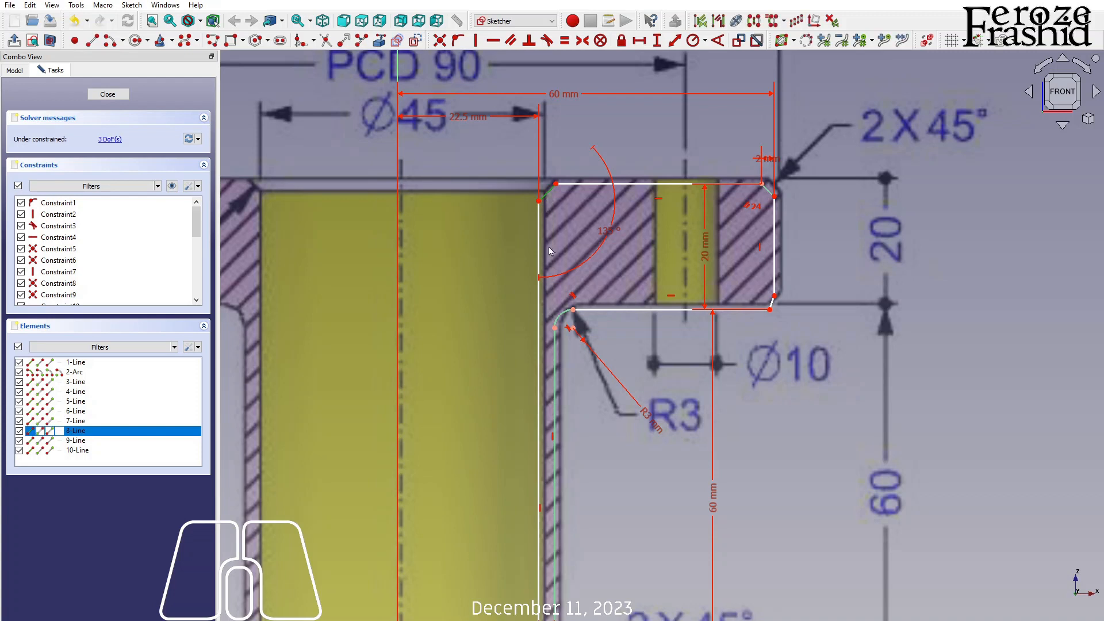
{"action": "left_click", "coordinate": [773, 305]}
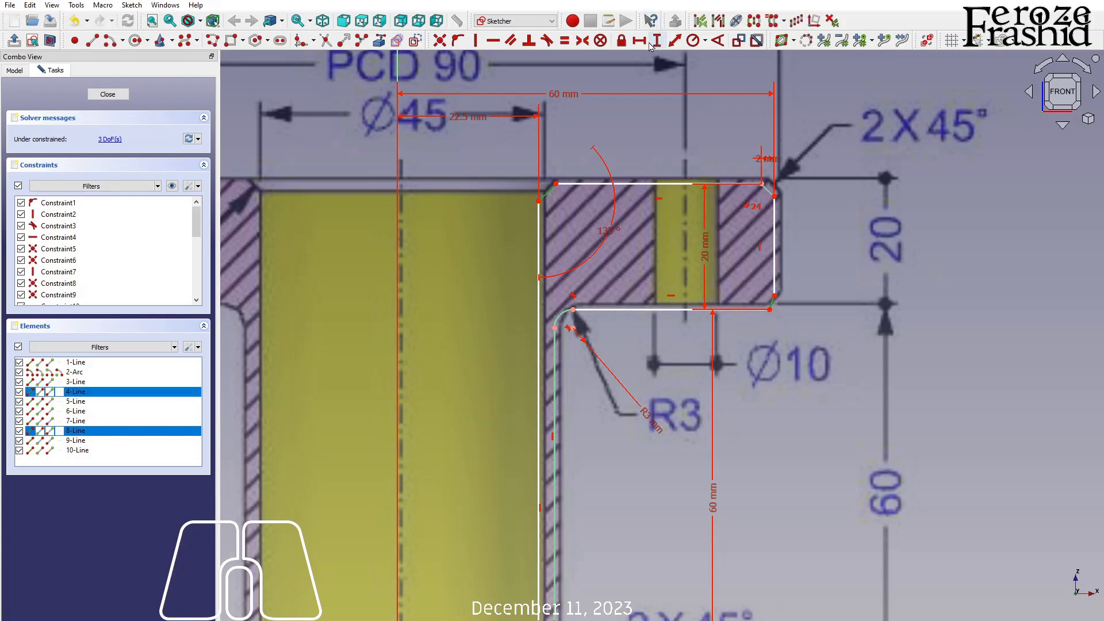
{"action": "left_click", "coordinate": [517, 39]}
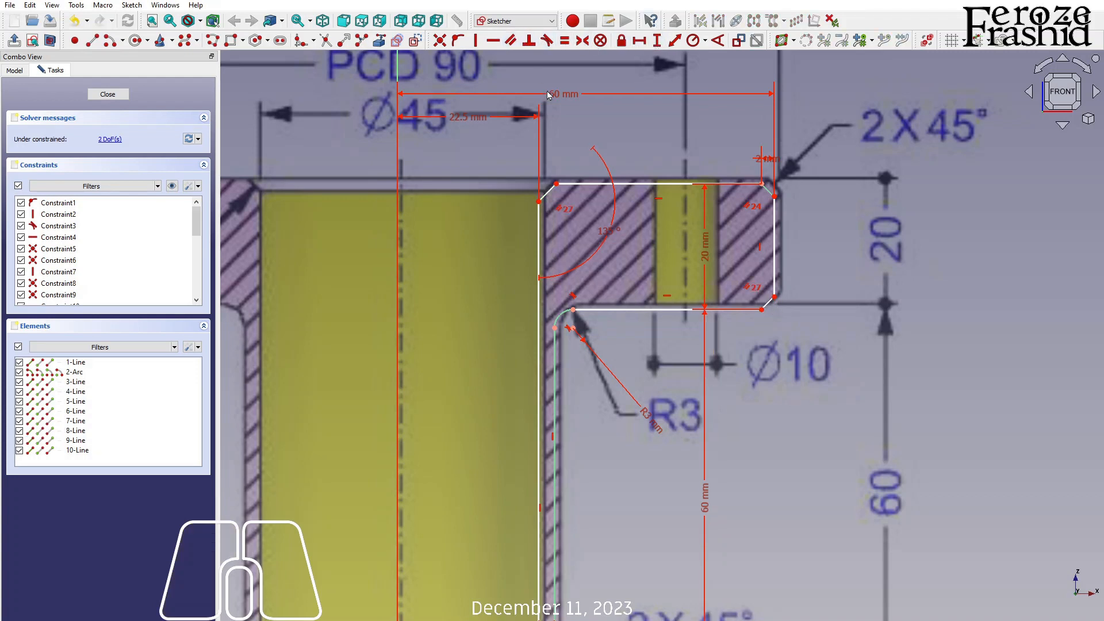
Align the lower endpoint of the upper inner chamfer horizontally with the lower endpoint of the upper outer chamfer
{"action": "left_click", "coordinate": [540, 204]}
{"action": "left_click", "coordinate": [777, 199]}
{"action": "left_click", "coordinate": [565, 40]}
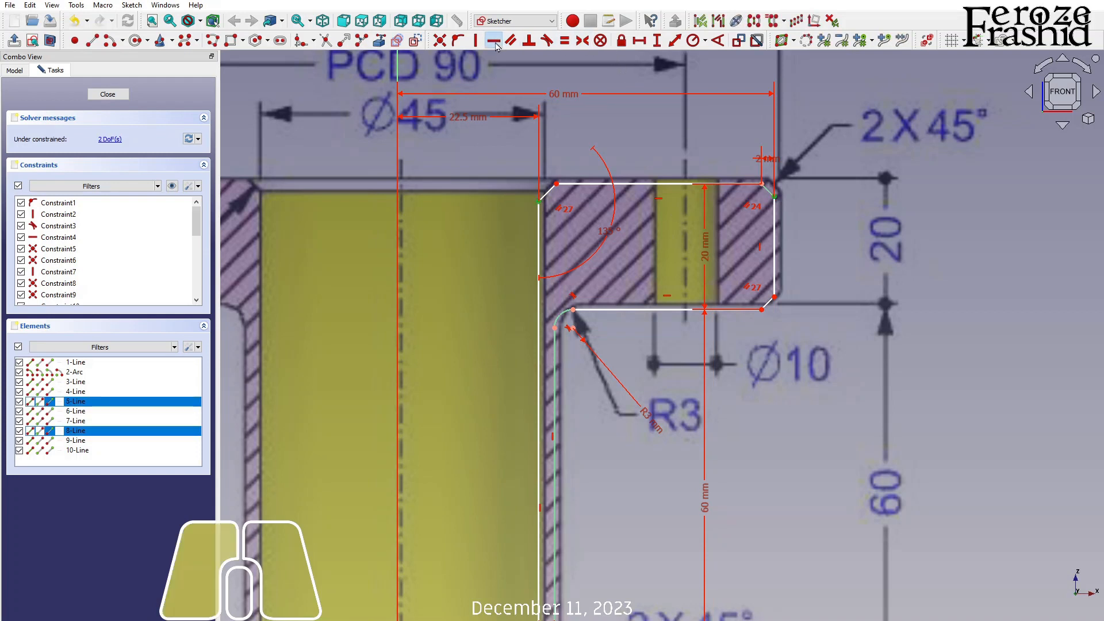
Constrain the flange's lower outer chamfer to a vertical height of 2 mm and move the 20 mm flange thickness dimension outside the profile
{"action": "left_click", "coordinate": [765, 311]}
{"action": "left_click", "coordinate": [768, 304]}
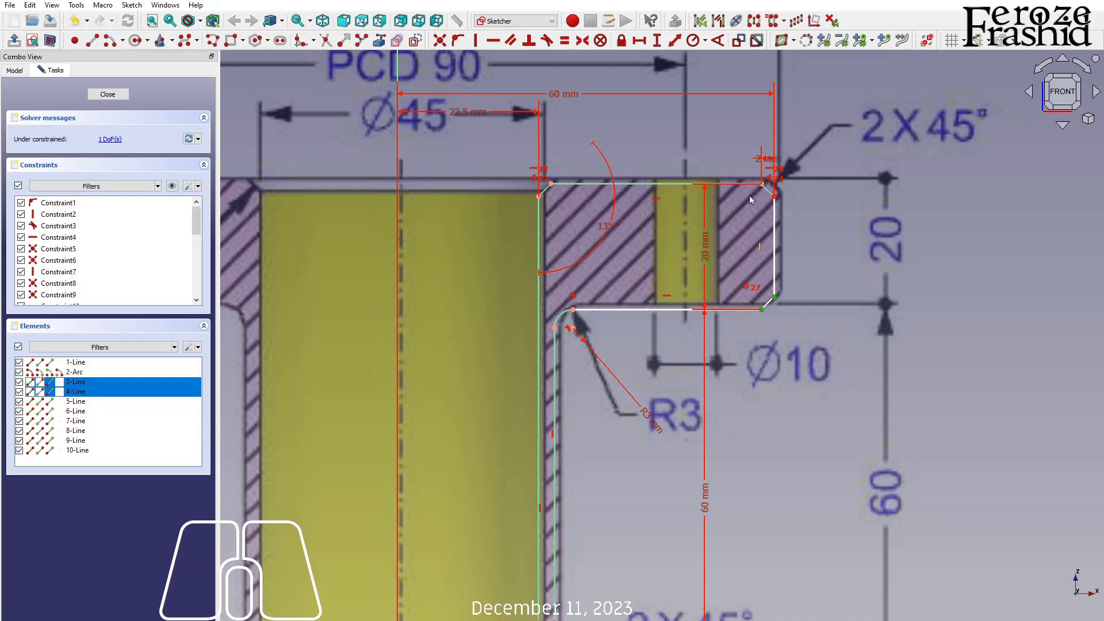
{"action": "left_click", "coordinate": [658, 40]}
{"action": "type", "text": "2.02"}
{"action": "key", "text": "Return"}
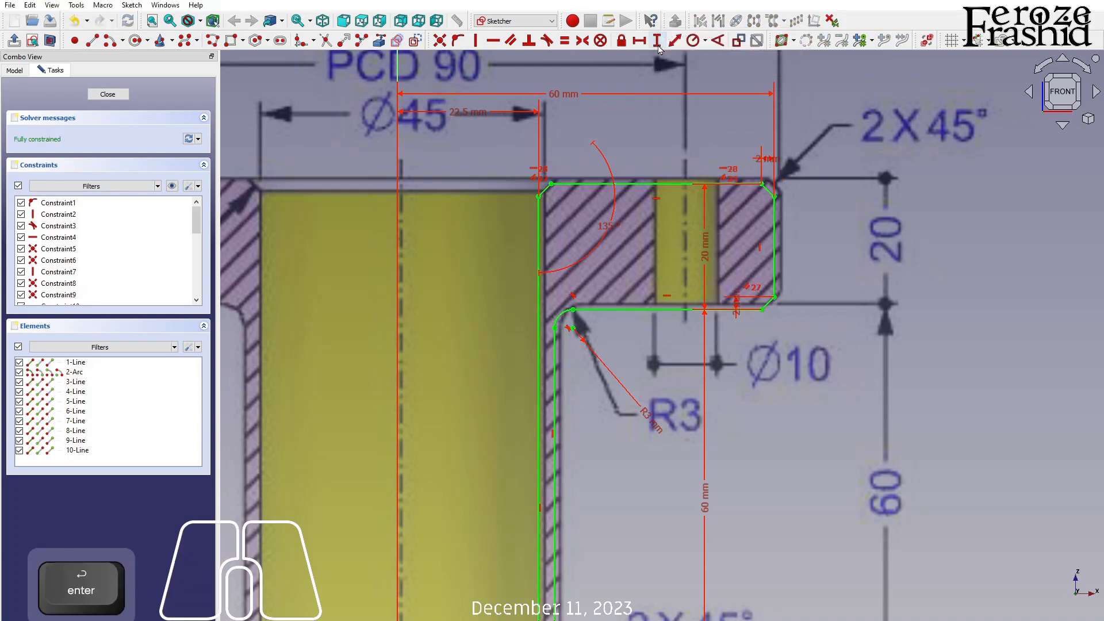
{"action": "scroll", "coordinate": [724, 195], "scroll_direction": "down", "scroll_amount": 4}
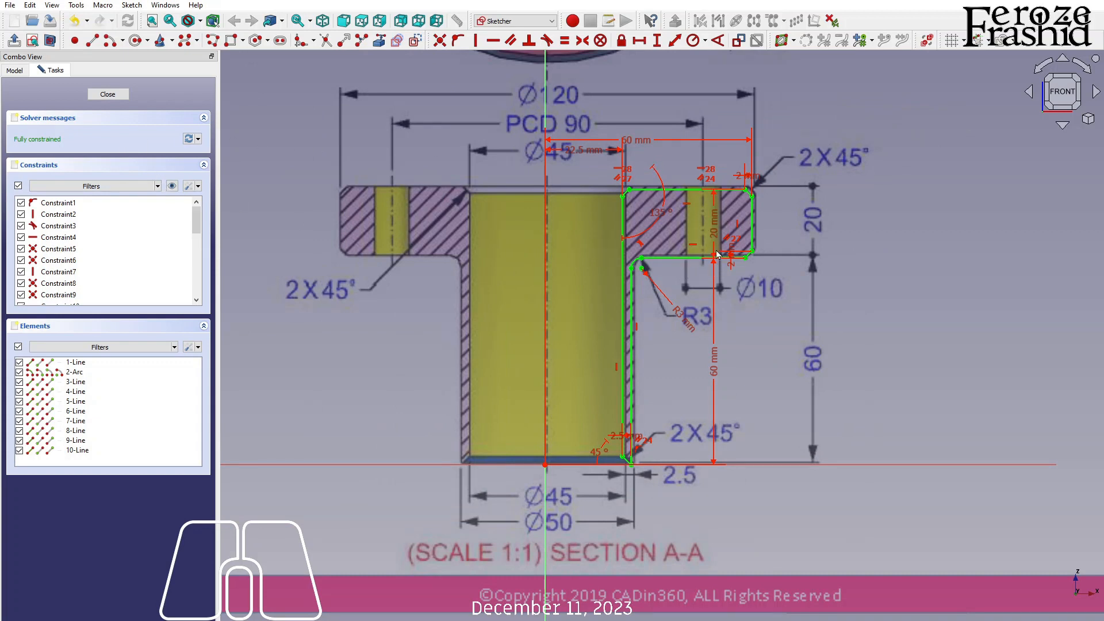
{"action": "left_click_drag", "start_coordinate": [715, 235], "coordinate": [811, 235]}
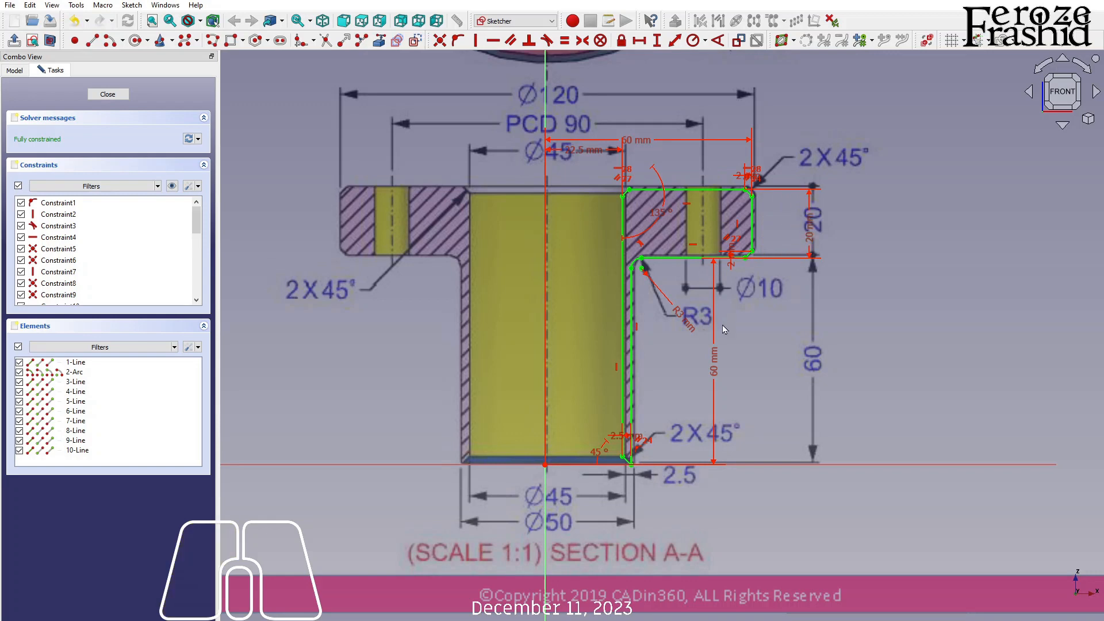
Move the 60 mm sleeve height dimension outside the profile and finish editing the section sketch
{"action": "left_click_drag", "start_coordinate": [716, 362], "coordinate": [810, 362]}
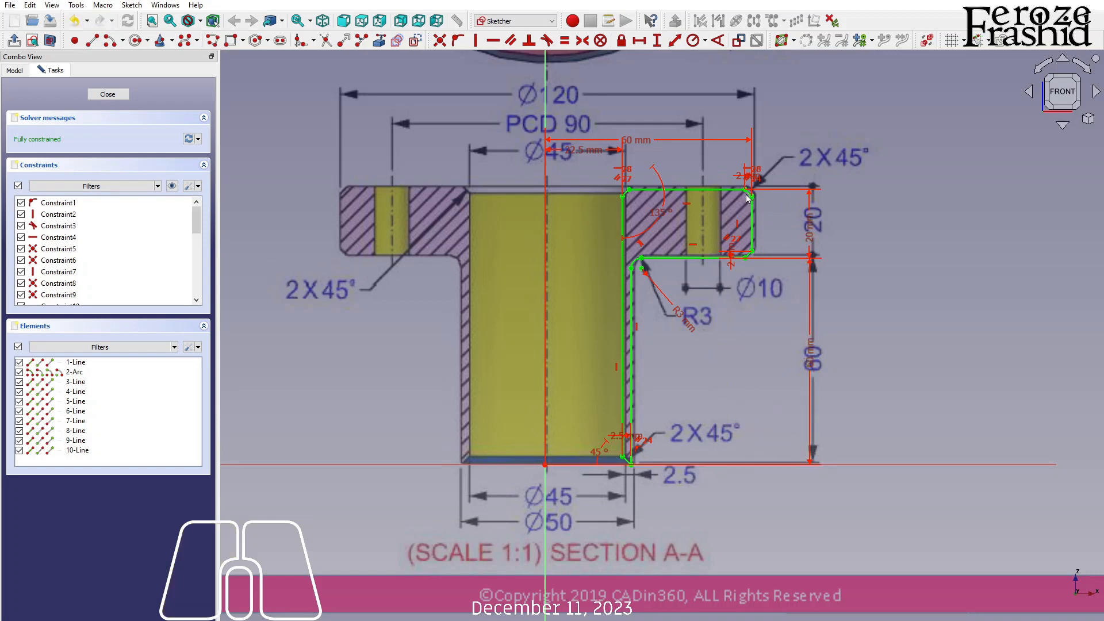
{"action": "left_click", "coordinate": [107, 94]}
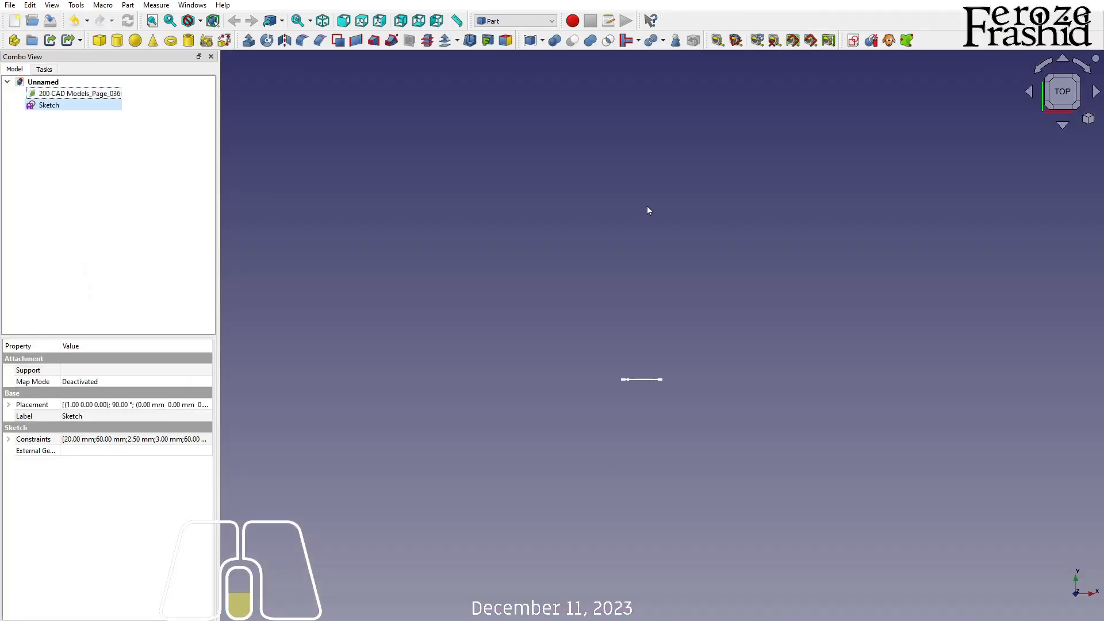
{"action": "mouse_move", "coordinate": [700, 357]}
{"action": "left_mouse_down", "text": "alt"}
{"action": "mouse_move", "coordinate": [683, 423]}
{"action": "mouse_move", "coordinate": [678, 348]}
{"action": "mouse_move", "coordinate": [694, 252]}
{"action": "mouse_move", "coordinate": [656, 358]}
{"action": "mouse_move", "coordinate": [622, 344]}
{"action": "left_mouse_up", "text": "alt"}
{"action": "scroll", "coordinate": [622, 344], "scroll_direction": "up", "scroll_amount": 3}
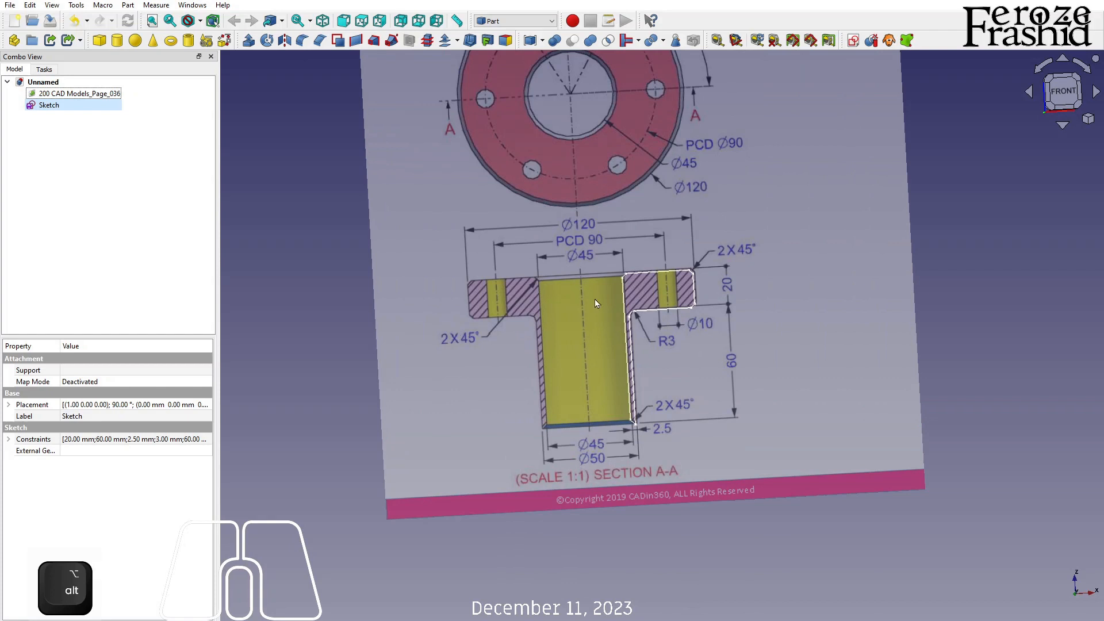
Rename the section profile sketch as sksRevolve
{"action": "left_click", "coordinate": [59, 107]}
{"action": "key", "text": "F2"}
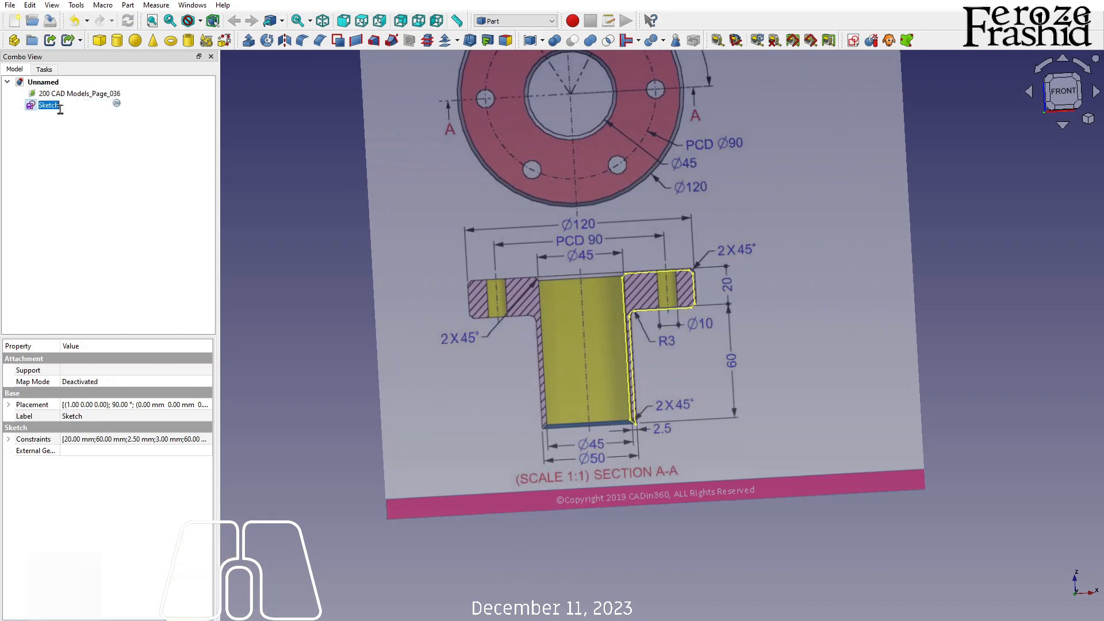
{"action": "type", "text": "sksRev"}
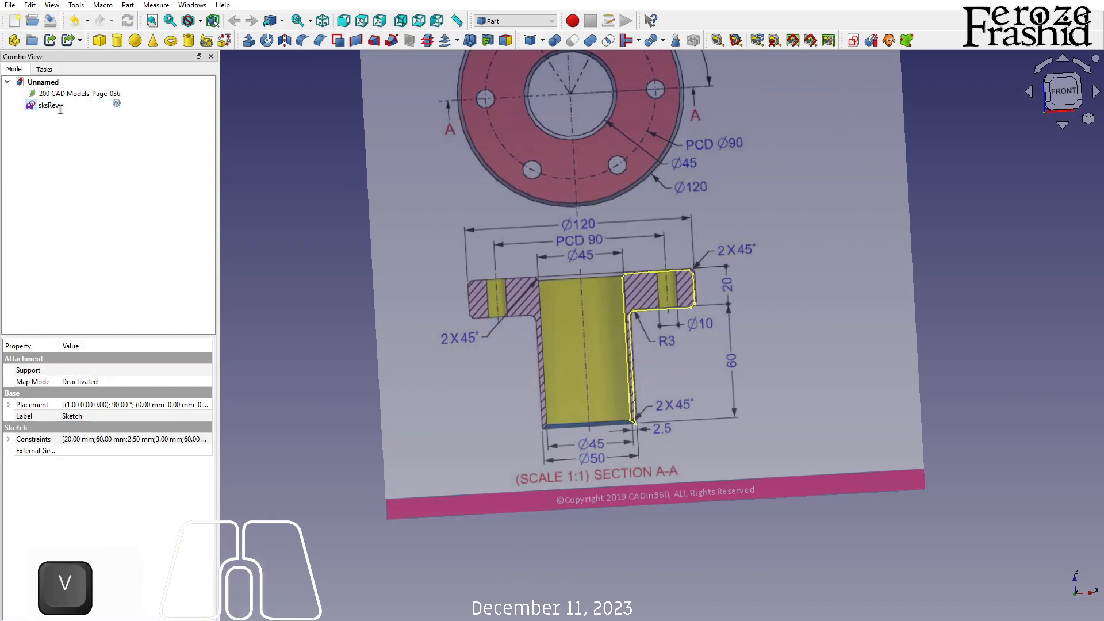
{"action": "type", "text": "olve"}
{"action": "key", "text": "Return"}
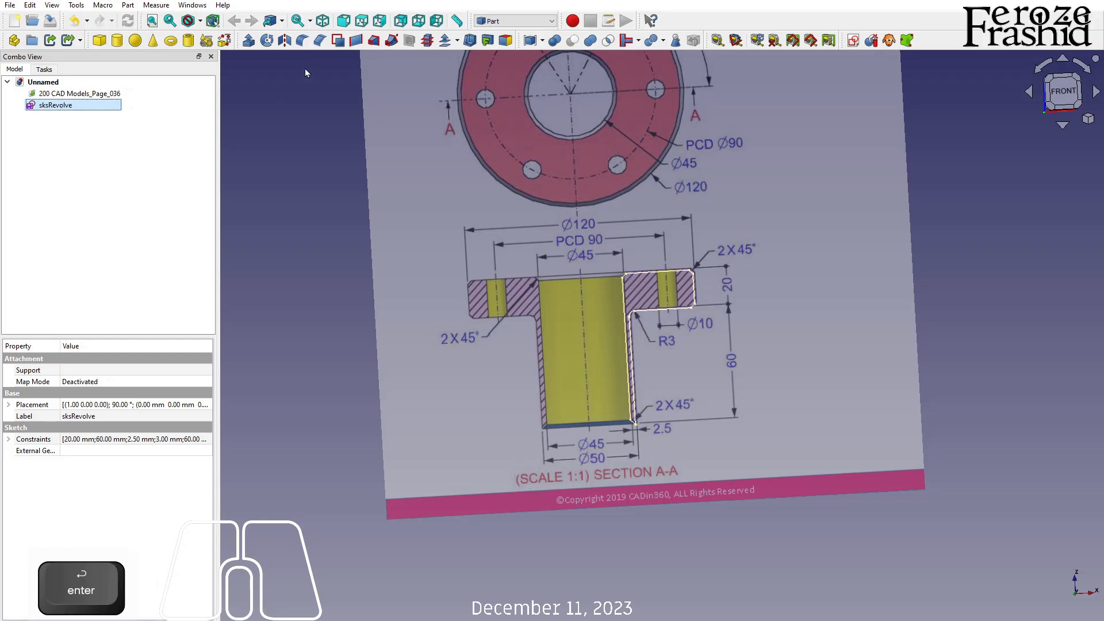
Revolve the sksRevolve profile 360° about the Z axis as a solid
{"action": "left_click", "coordinate": [267, 43]}
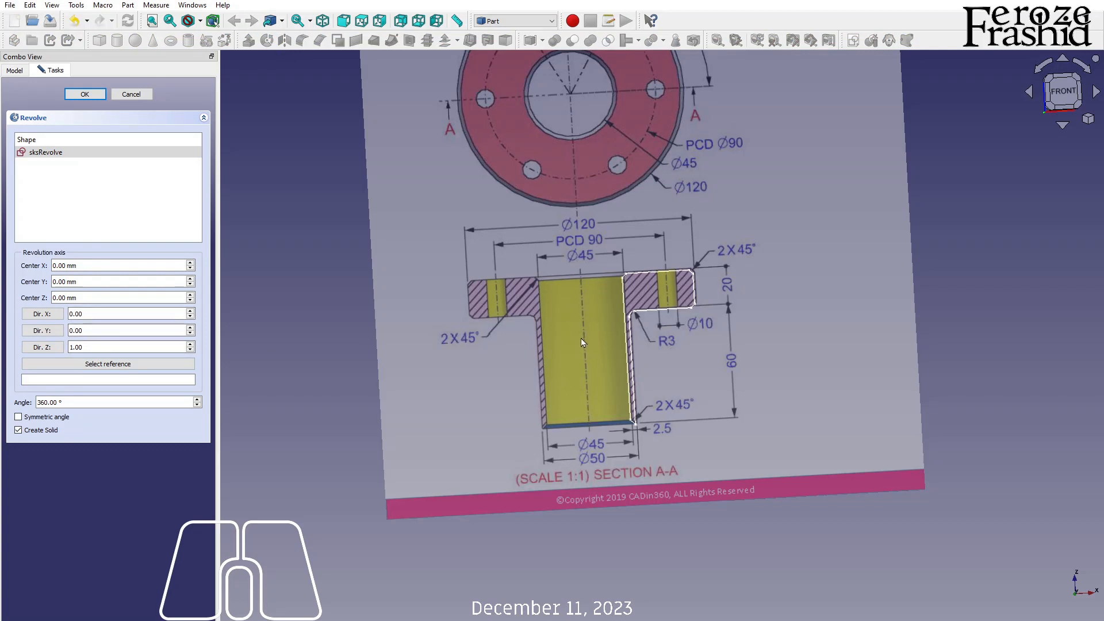
{"action": "left_click", "coordinate": [85, 96]}
{"action": "middle_click_drag", "start_coordinate": [712, 403], "coordinate": [633, 481], "text": "alt"}
{"action": "scroll", "coordinate": [638, 476], "scroll_direction": "down", "scroll_amount": 3}
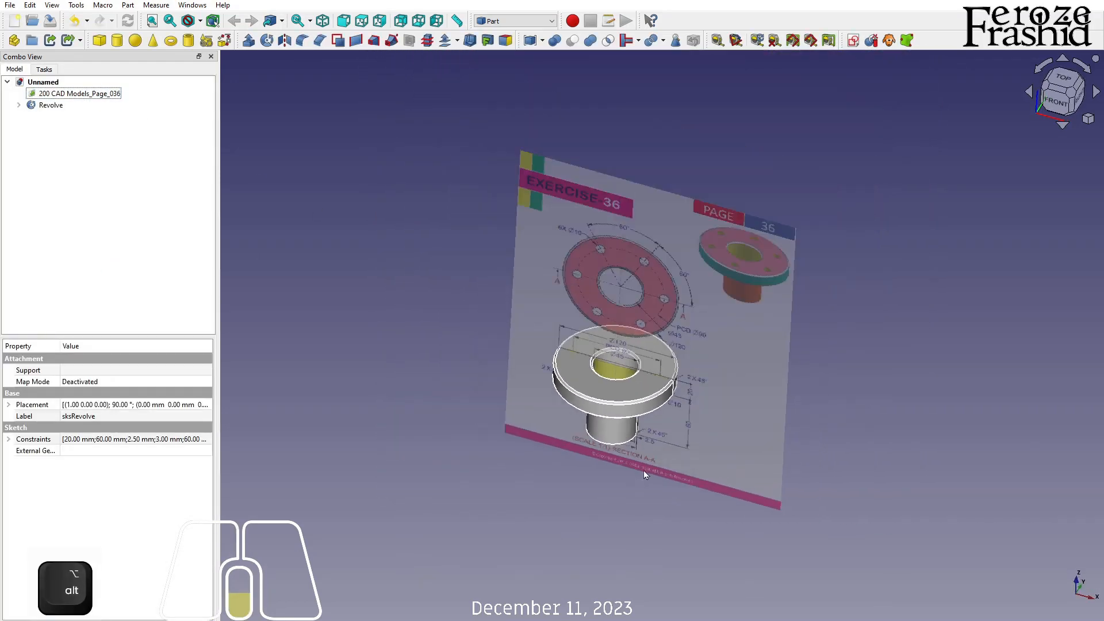
{"action": "scroll", "coordinate": [657, 339], "scroll_direction": "up", "scroll_amount": 3}
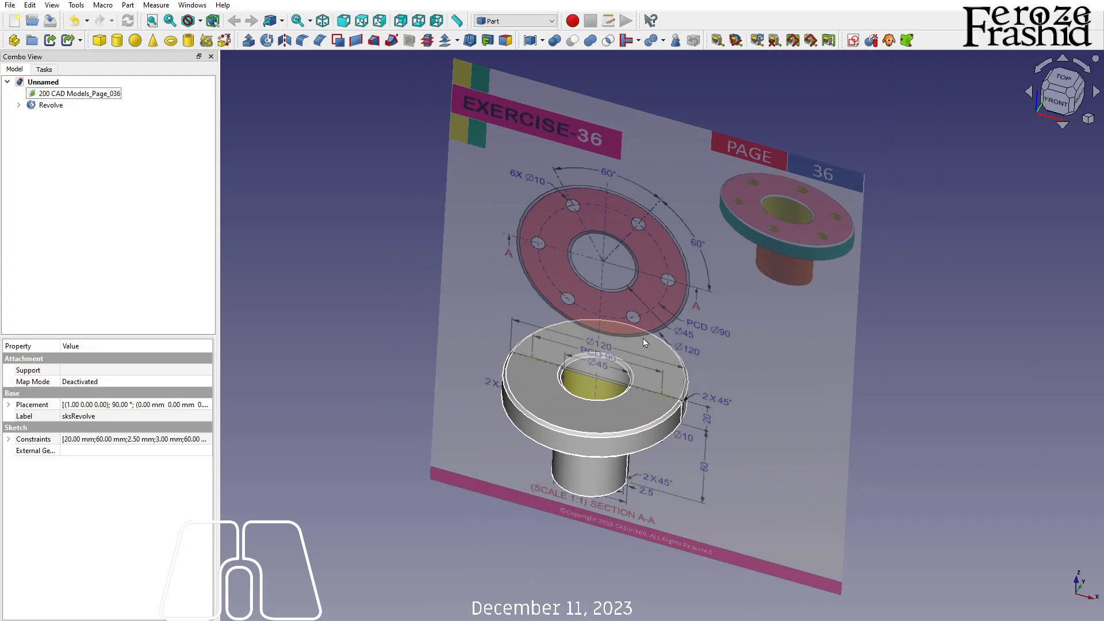
{"action": "scroll", "coordinate": [643, 338], "scroll_direction": "up", "scroll_amount": 2}
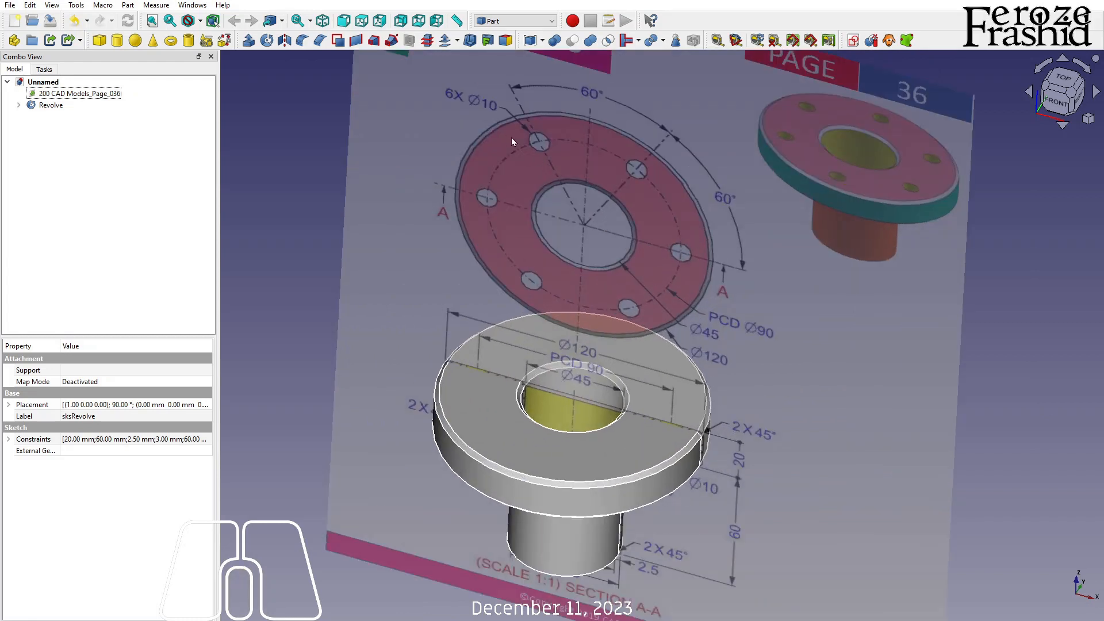
Reorient the reference drawing image onto the XY plane
{"action": "double_click", "coordinate": [81, 94]}
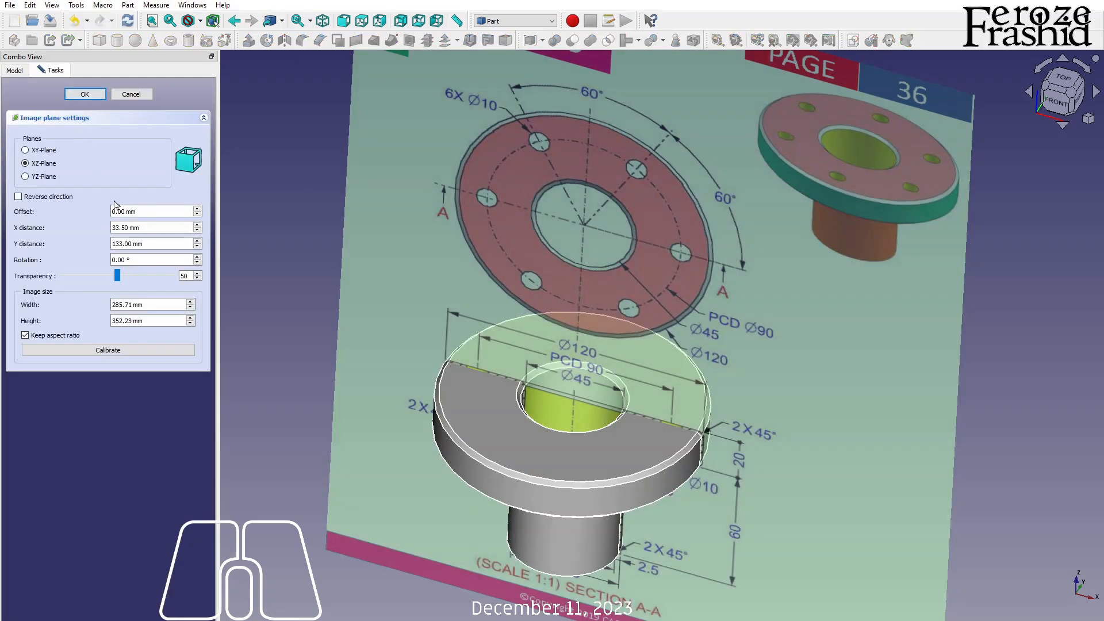
{"action": "scroll", "coordinate": [345, 276], "scroll_direction": "down", "scroll_amount": 4}
{"action": "left_click", "coordinate": [85, 93]}
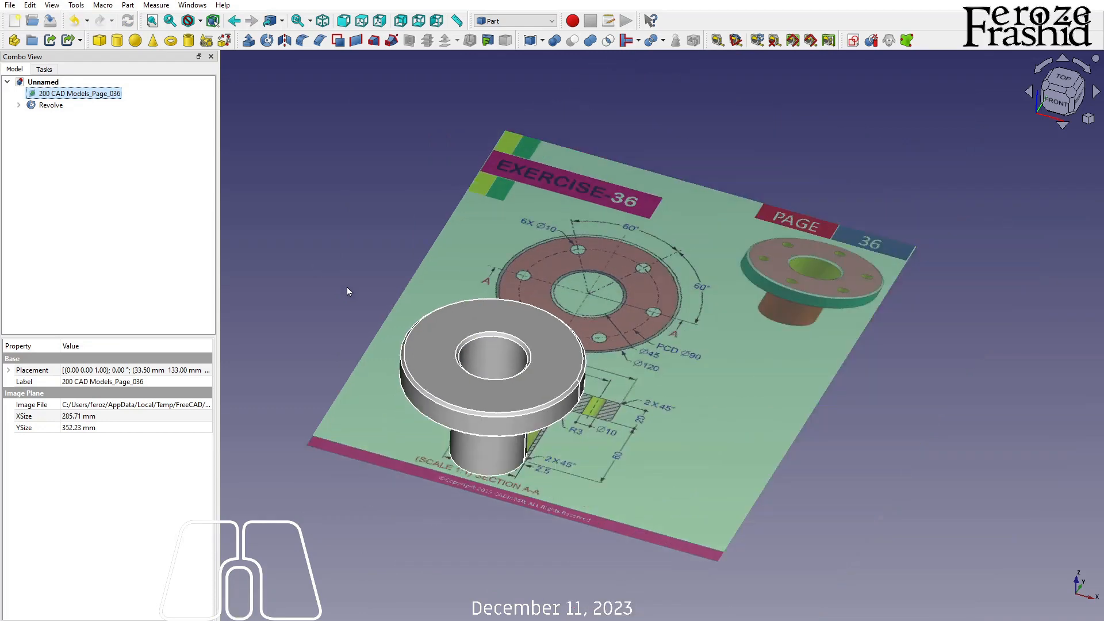
Raise the reference drawing image to a Z position of 80 mm, level with the flange's top face
{"action": "mouse_move", "coordinate": [577, 454]}
{"action": "left_mouse_down", "text": "alt"}
{"action": "mouse_move", "coordinate": [599, 362]}
{"action": "mouse_move", "coordinate": [582, 365]}
{"action": "mouse_move", "coordinate": [577, 483]}
{"action": "mouse_move", "coordinate": [582, 460]}
{"action": "left_mouse_up", "text": "alt"}
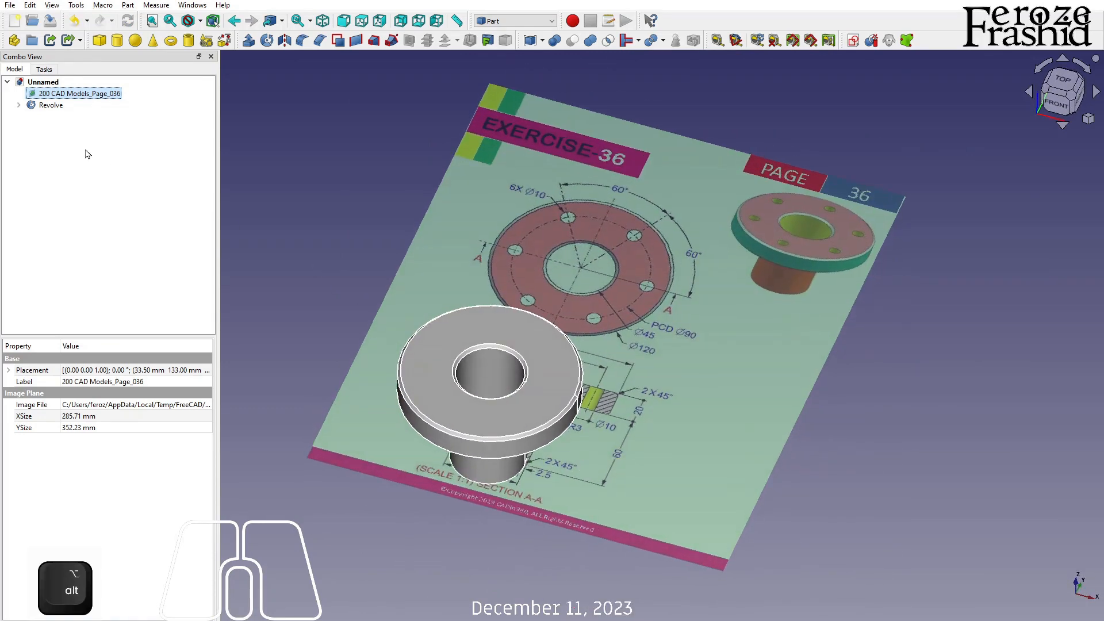
{"action": "left_click", "coordinate": [7, 371]}
{"action": "left_click", "coordinate": [20, 405]}
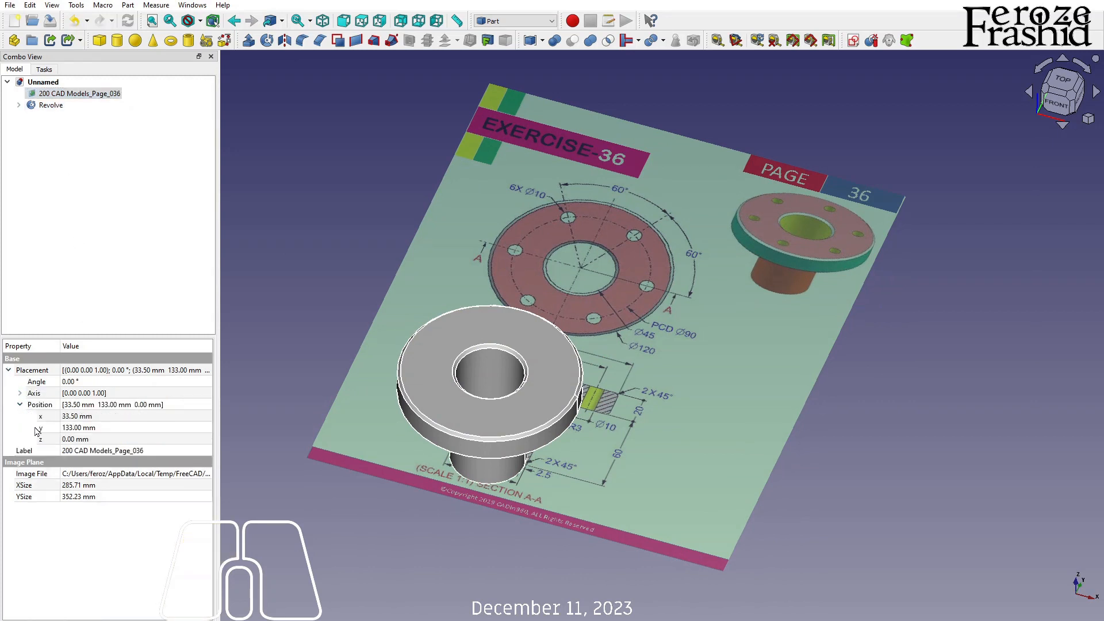
{"action": "left_click", "coordinate": [66, 440]}
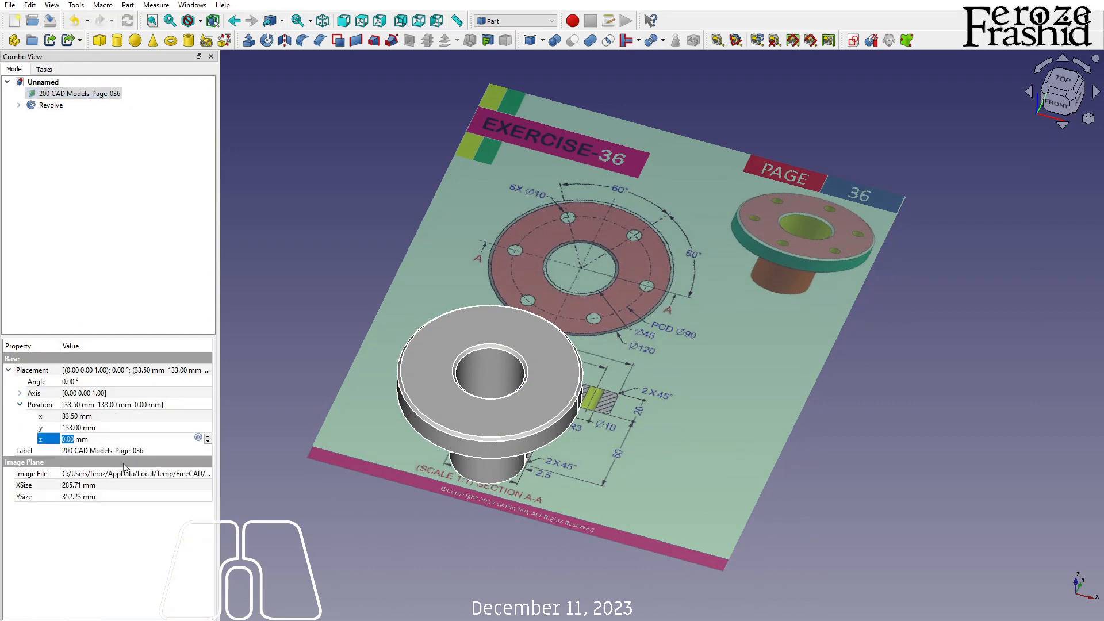
{"action": "type", "text": "80"}
{"action": "key", "text": "Return"}
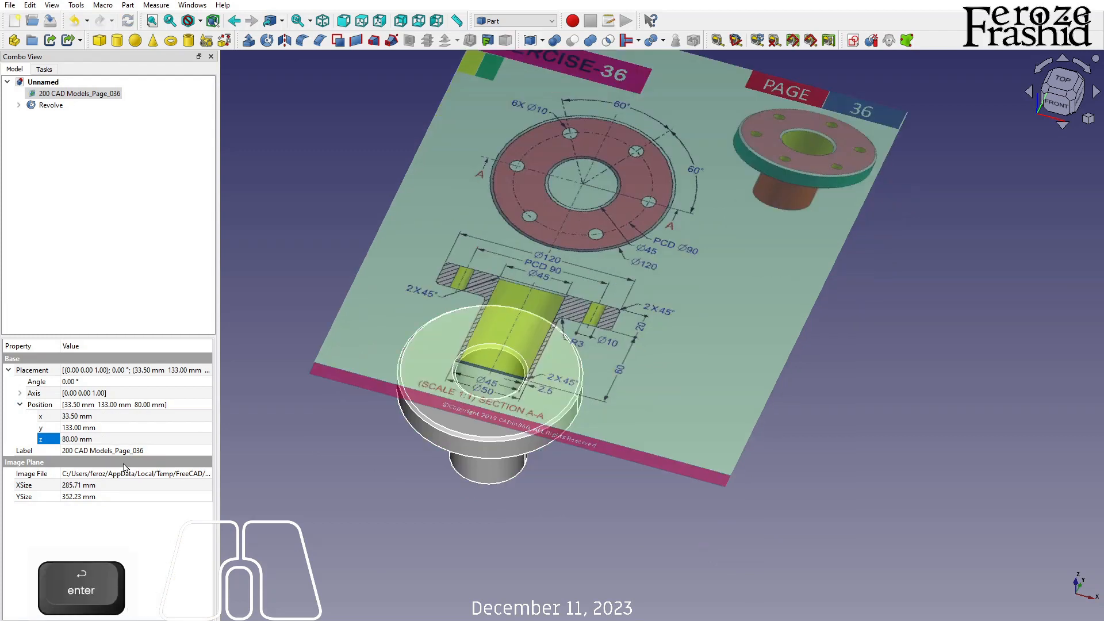
Transform the reference drawing along Y to -43.5 mm so that its plan view lies over the revolved flange
{"action": "right_click", "coordinate": [89, 93]}
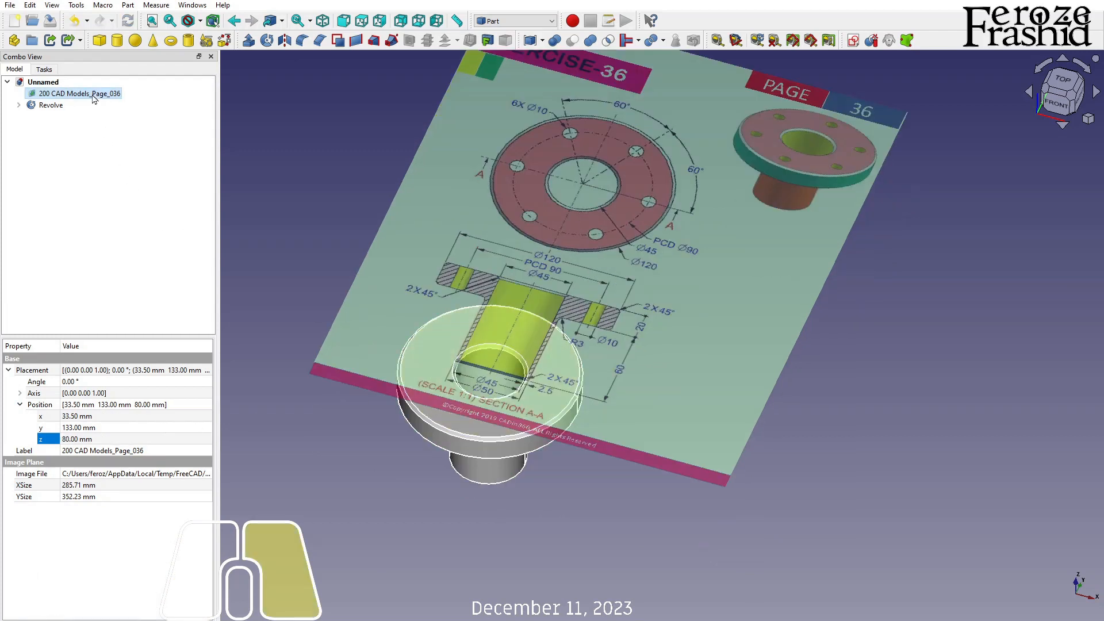
{"action": "left_click", "coordinate": [118, 114]}
{"action": "left_click_drag", "start_coordinate": [666, 151], "coordinate": [577, 339]}
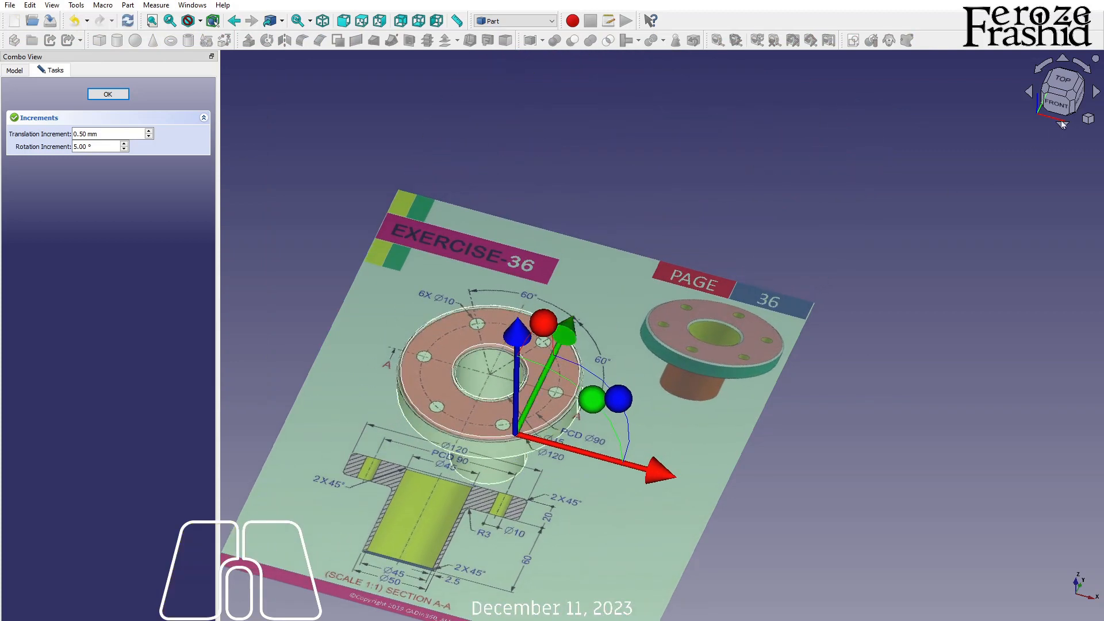
{"action": "left_click", "coordinate": [1069, 94]}
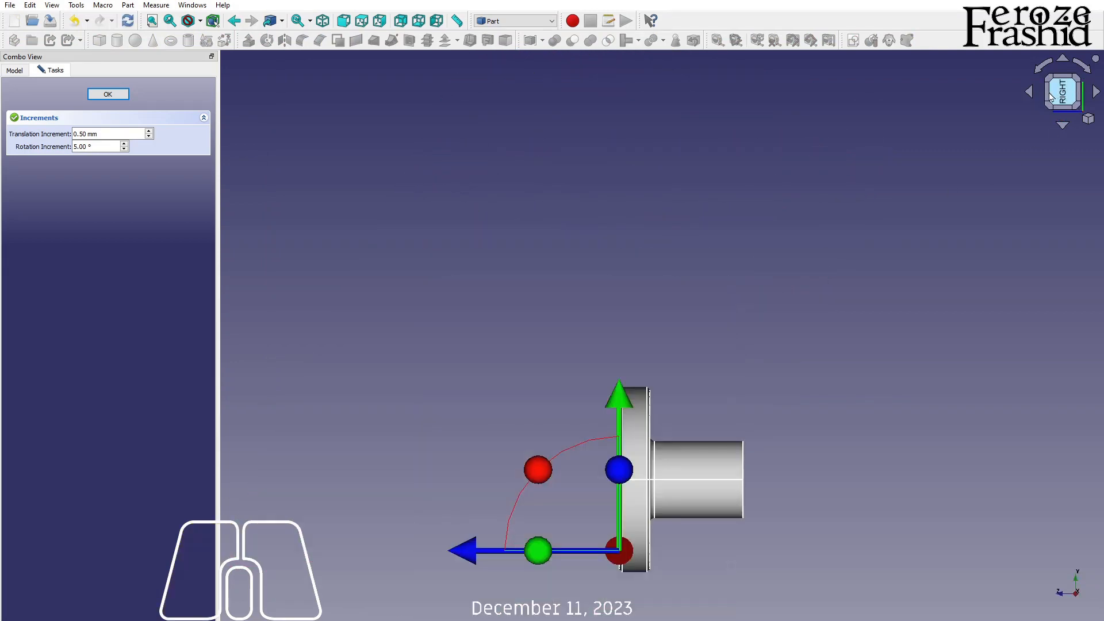
{"action": "key", "text": "alt"}
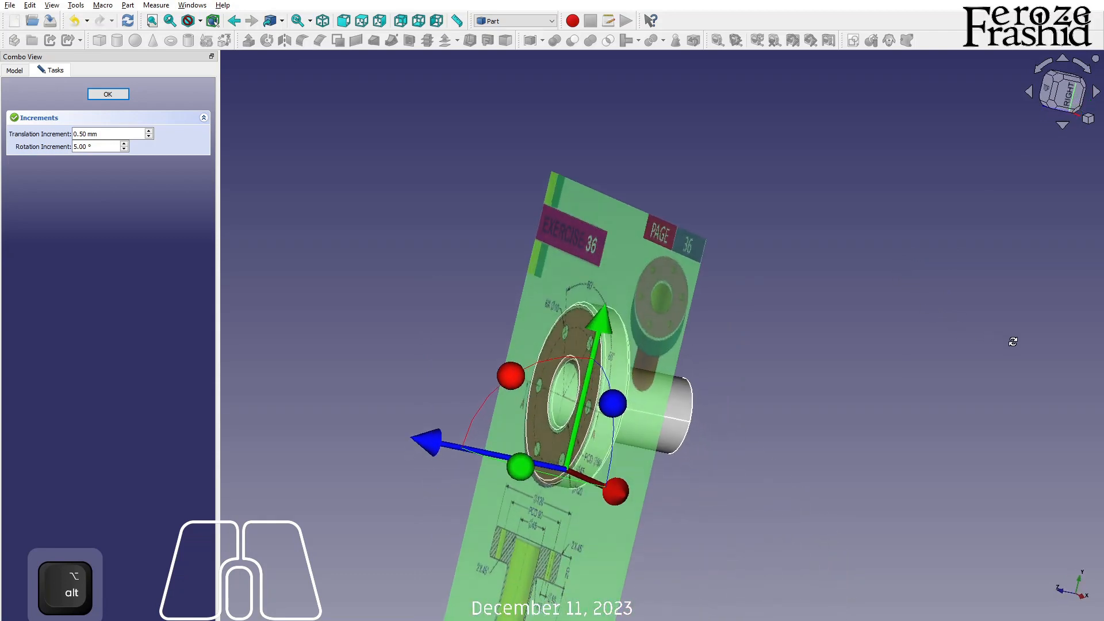
{"action": "left_click", "coordinate": [1050, 92]}
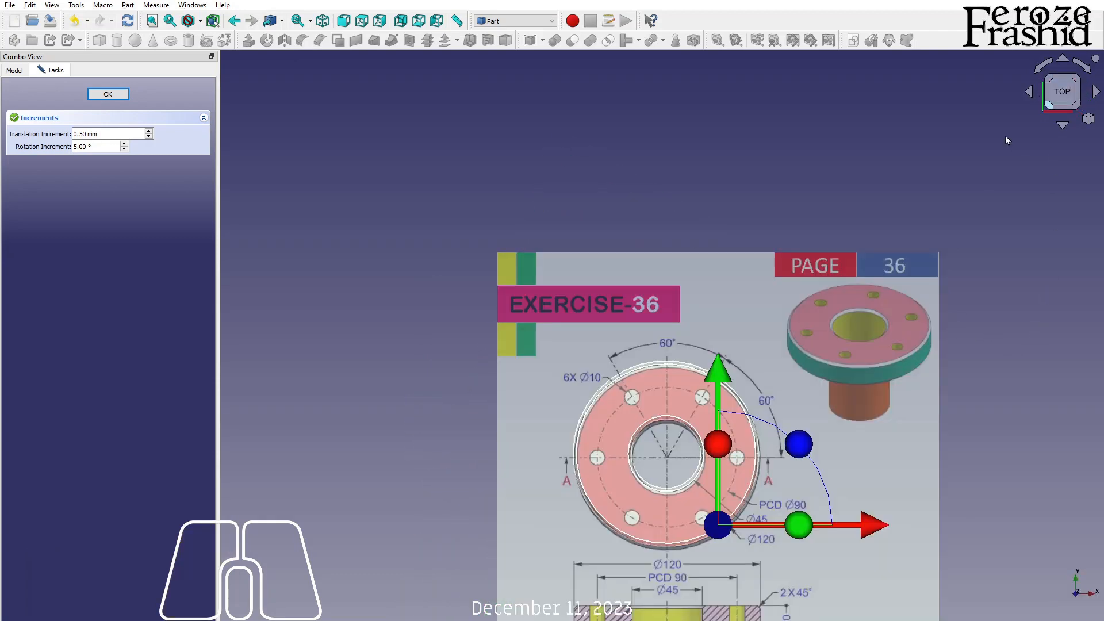
{"action": "scroll", "coordinate": [604, 227], "scroll_direction": "down", "scroll_amount": 2}
{"action": "scroll", "coordinate": [652, 461], "scroll_direction": "up", "scroll_amount": 3}
{"action": "left_click_drag", "start_coordinate": [702, 246], "coordinate": [700, 242]}
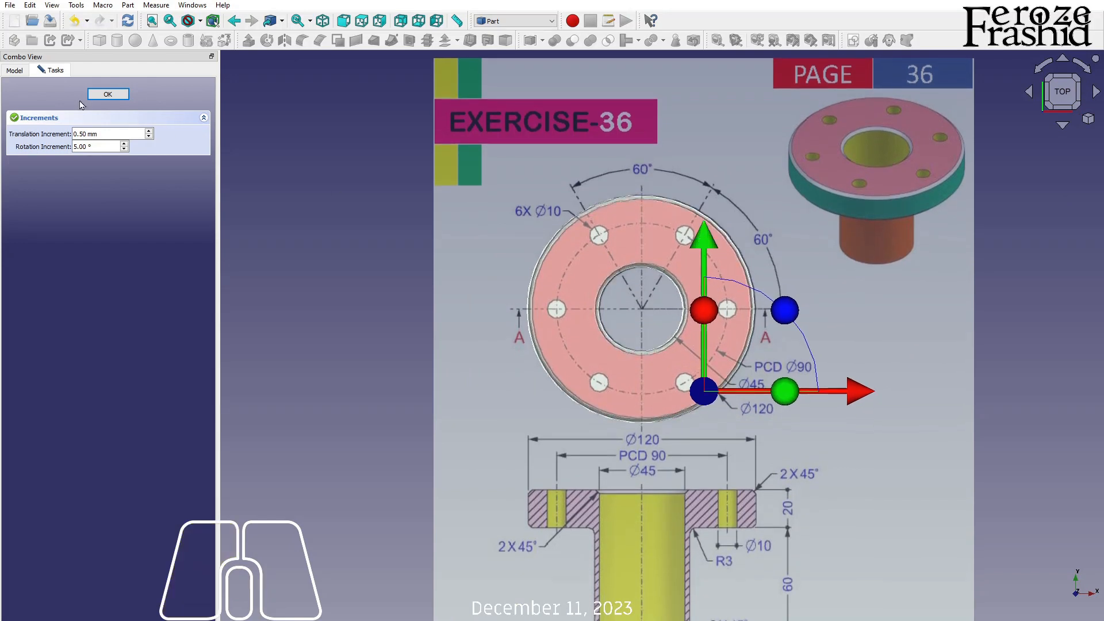
{"action": "left_click", "coordinate": [108, 94]}
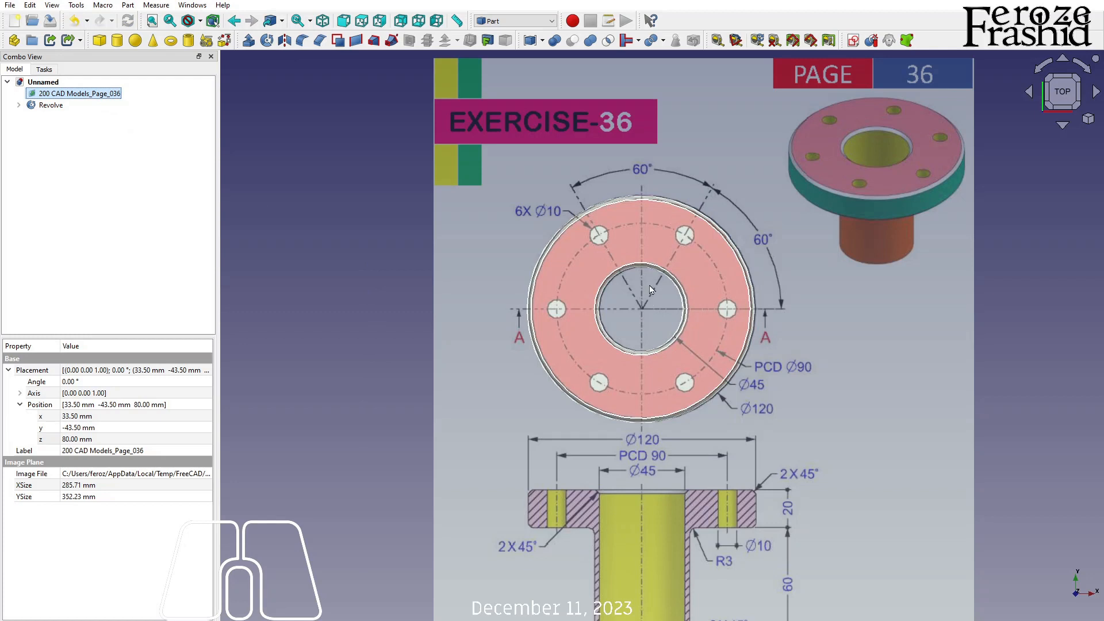
{"action": "left_click", "coordinate": [360, 246]}
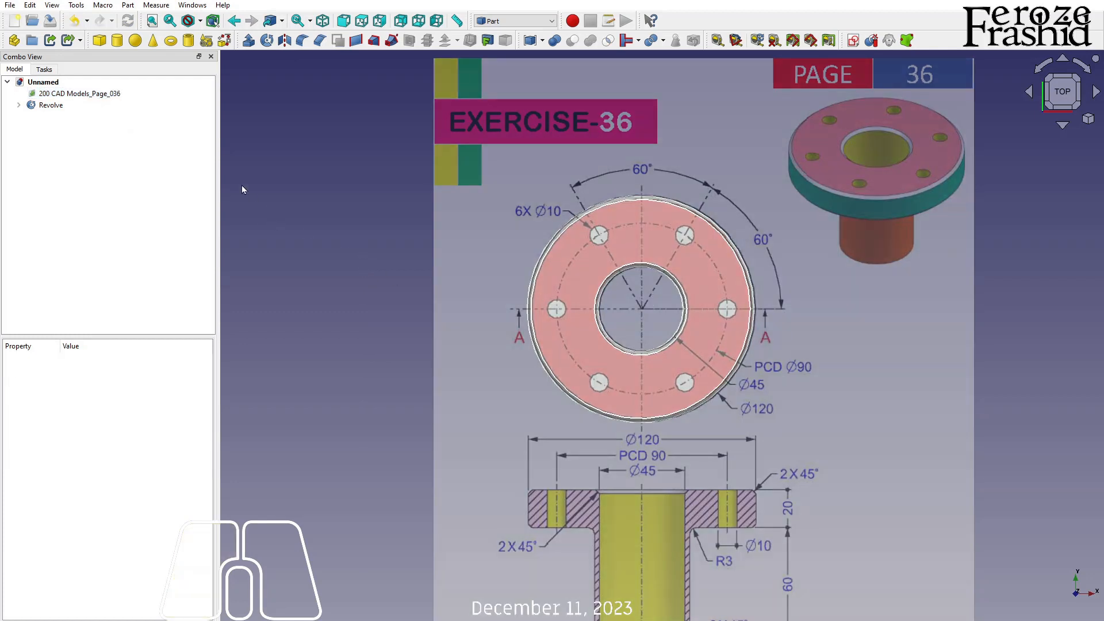
Create a cylinder at the origin with a height of 25 mm and a radius of 5 mm
{"action": "left_click", "coordinate": [116, 44]}
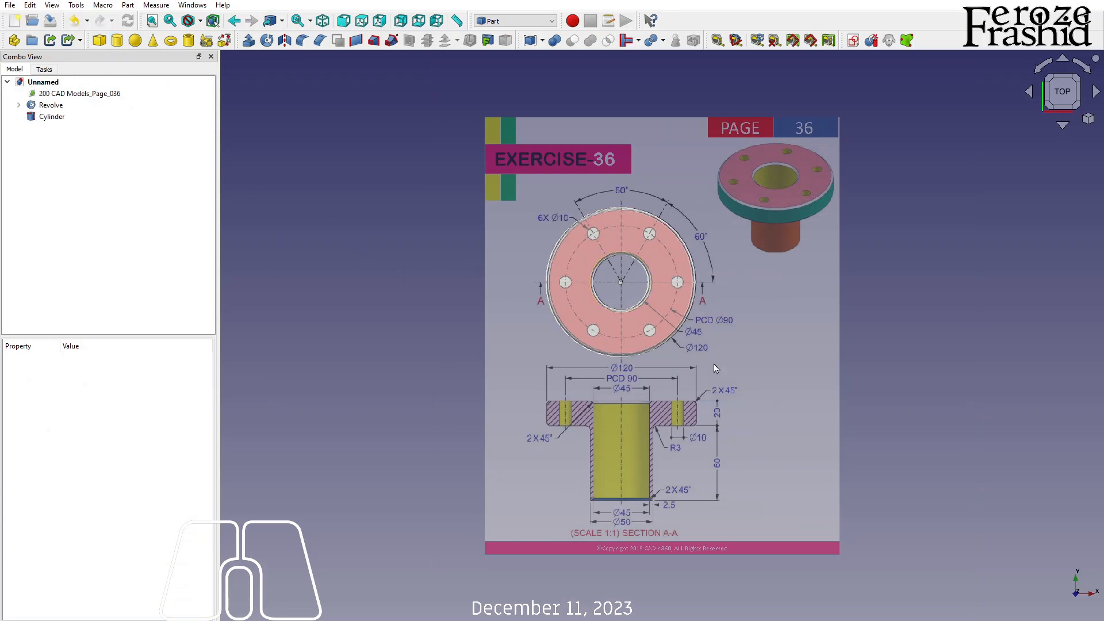
{"action": "left_click", "coordinate": [50, 117]}
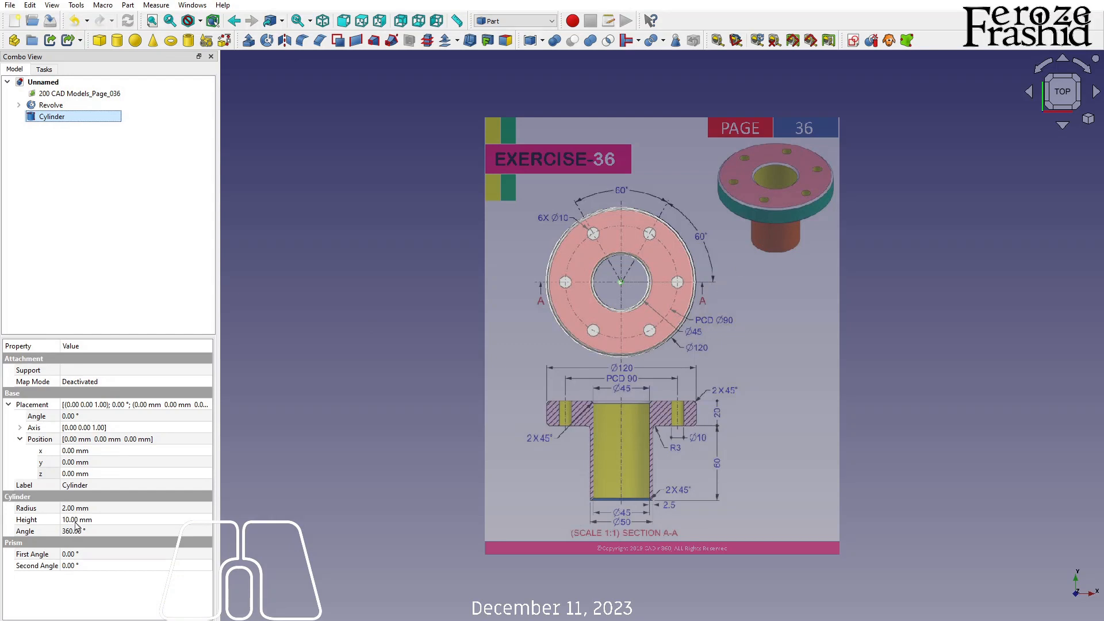
{"action": "left_click", "coordinate": [77, 520]}
{"action": "type", "text": "25"}
{"action": "key", "text": "Return"}
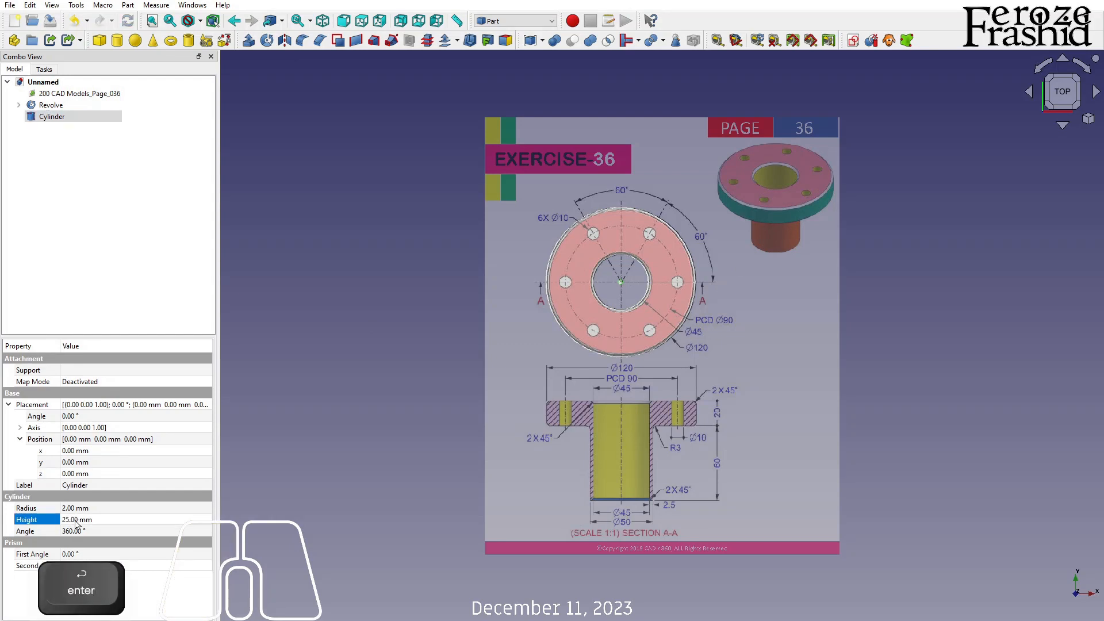
{"action": "left_click", "coordinate": [78, 508]}
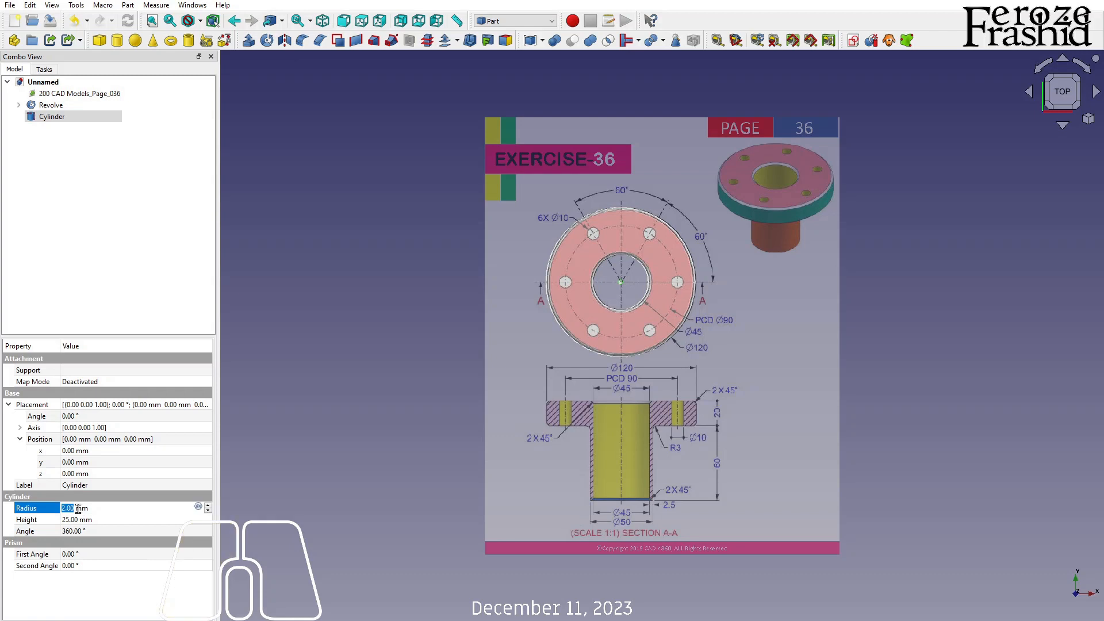
{"action": "type", "text": "5"}
{"action": "key", "text": "Return"}
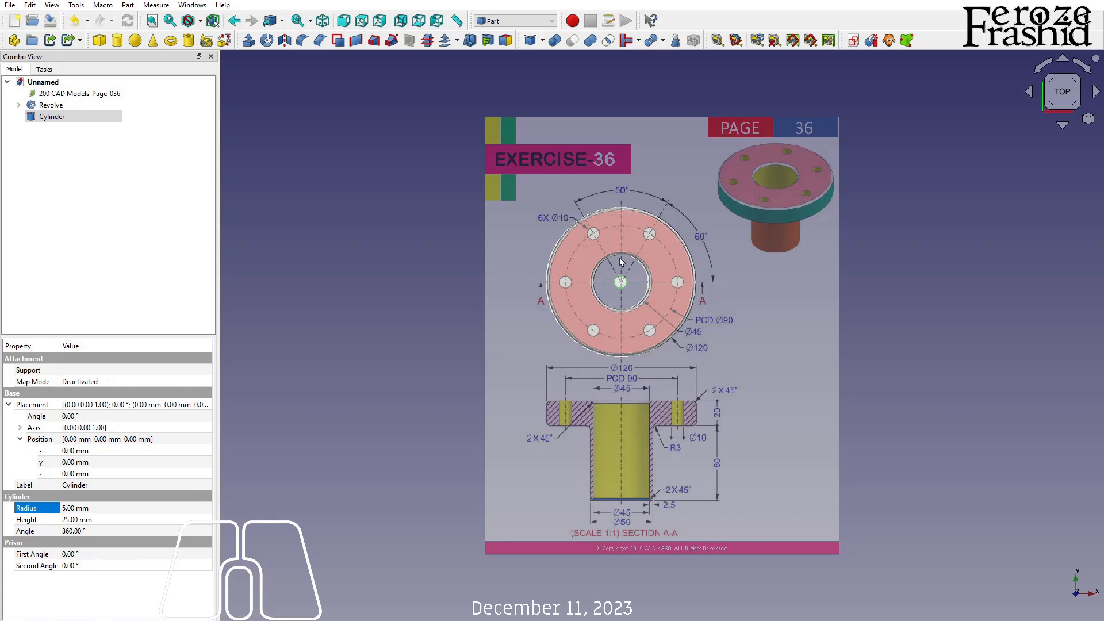
Set the cylinder's Z position to 60 mm, level with the underside of the flange
{"action": "scroll", "coordinate": [621, 270], "scroll_direction": "up", "scroll_amount": 5}
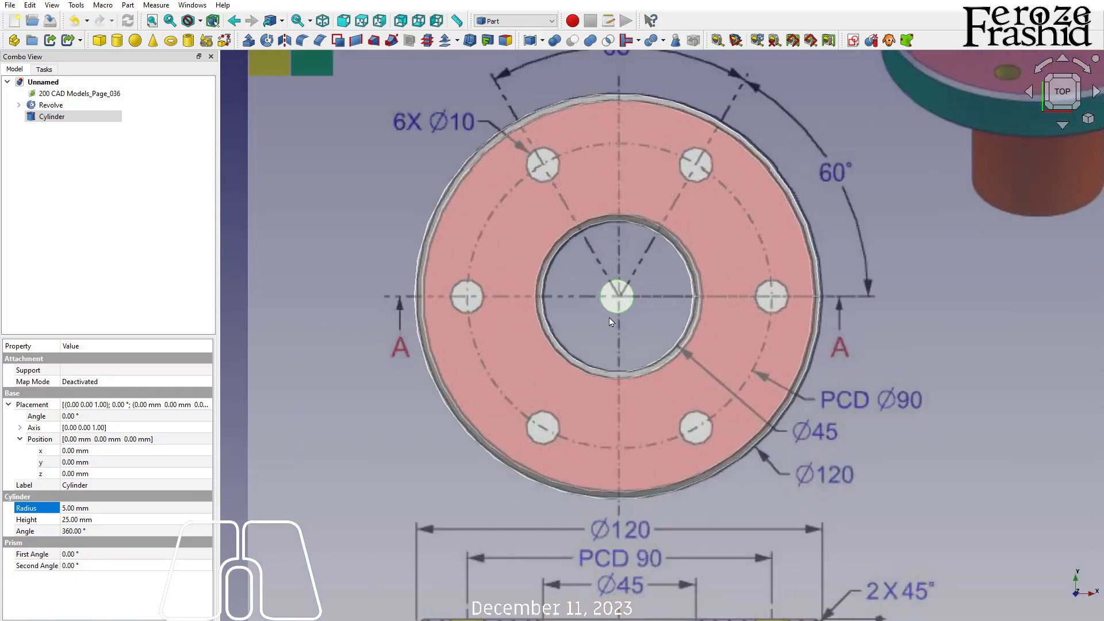
{"action": "mouse_move", "coordinate": [619, 344]}
{"action": "left_mouse_down", "text": "alt"}
{"action": "mouse_move", "coordinate": [609, 176]}
{"action": "mouse_move", "coordinate": [628, 338]}
{"action": "mouse_move", "coordinate": [638, 167]}
{"action": "left_mouse_up", "text": "alt"}
{"action": "middle_click_drag", "start_coordinate": [615, 270], "coordinate": [618, 397], "text": "alt"}
{"action": "scroll", "coordinate": [599, 315], "scroll_direction": "down", "scroll_amount": 3}
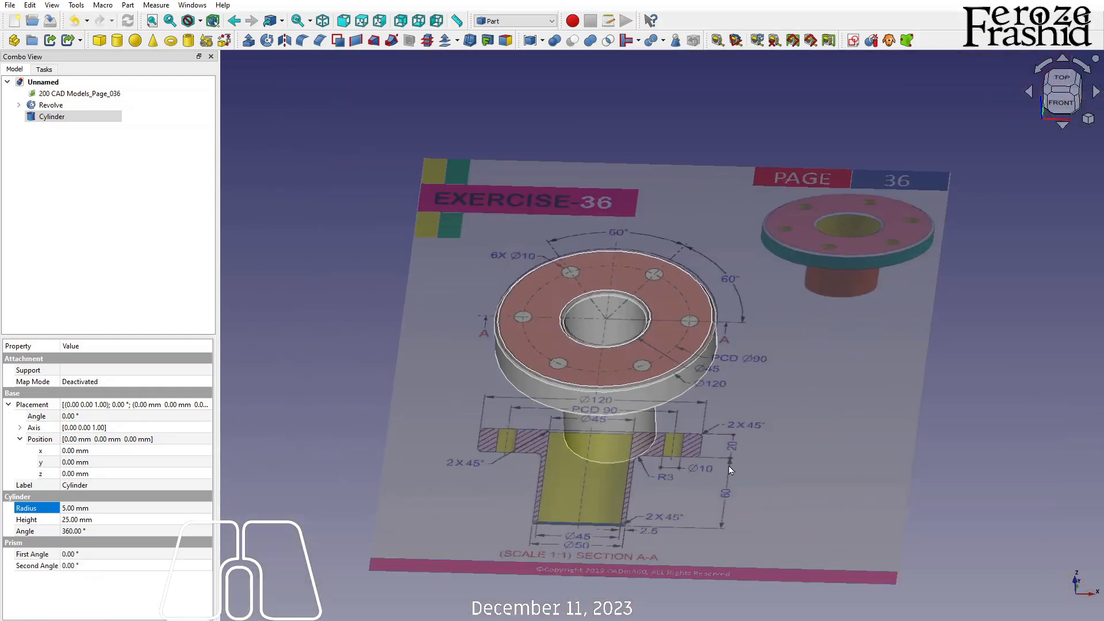
{"action": "left_click", "coordinate": [66, 475]}
{"action": "type", "text": "60"}
{"action": "key", "text": "Return"}
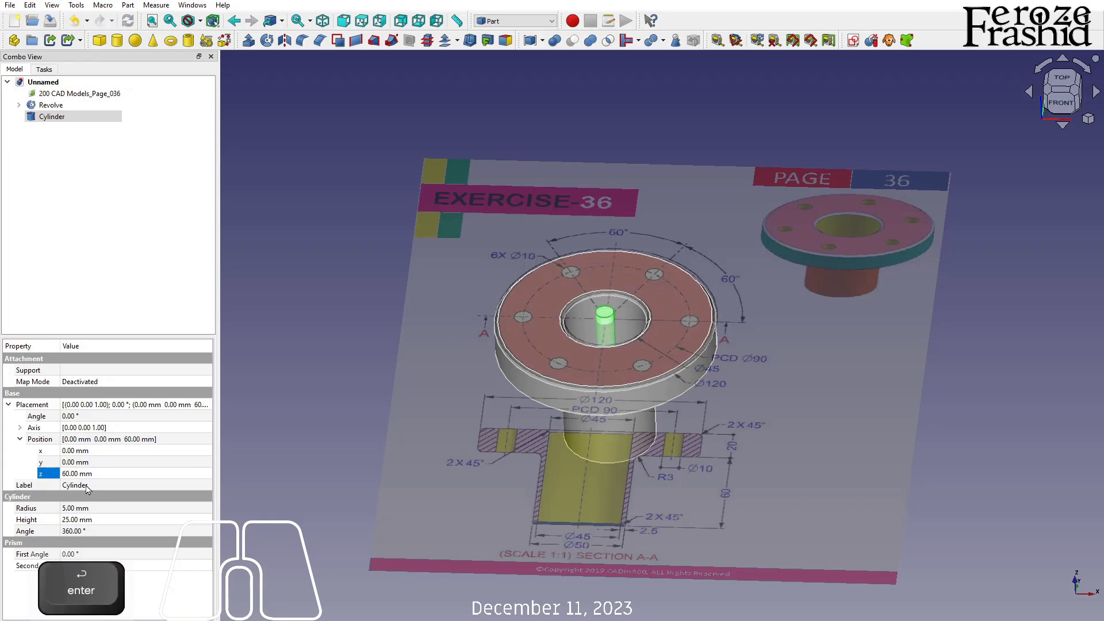
View the model from the top with nothing selected and switch to the Lattice2 workbench
{"action": "middle_click_drag", "start_coordinate": [432, 468], "coordinate": [611, 492], "text": "alt"}
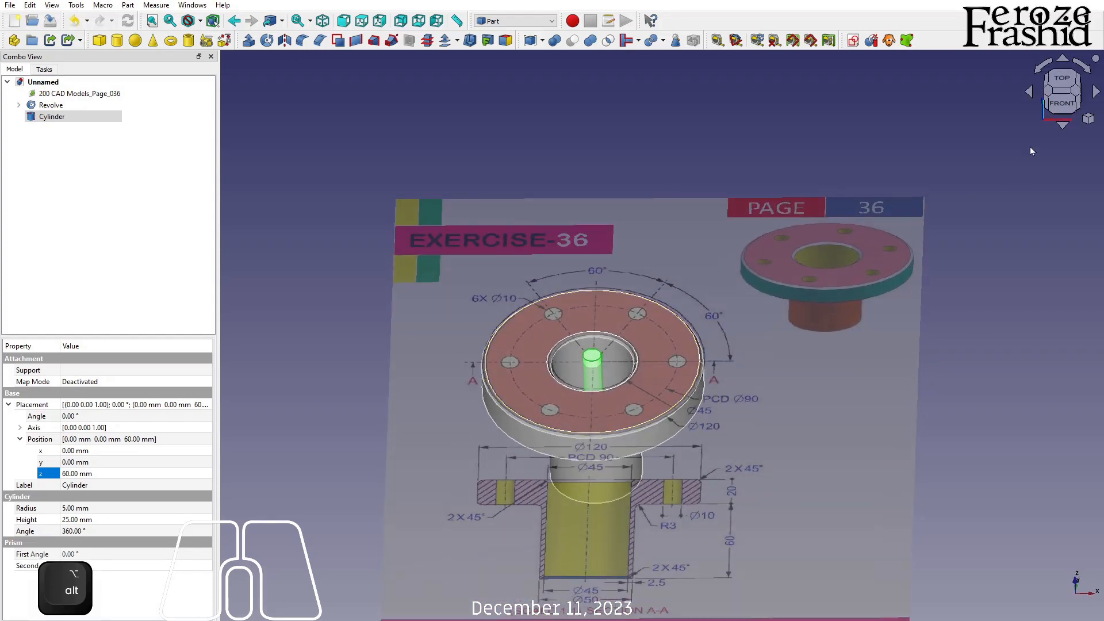
{"action": "left_click", "coordinate": [1060, 84]}
{"action": "left_click", "coordinate": [983, 234]}
{"action": "left_click", "coordinate": [515, 21]}
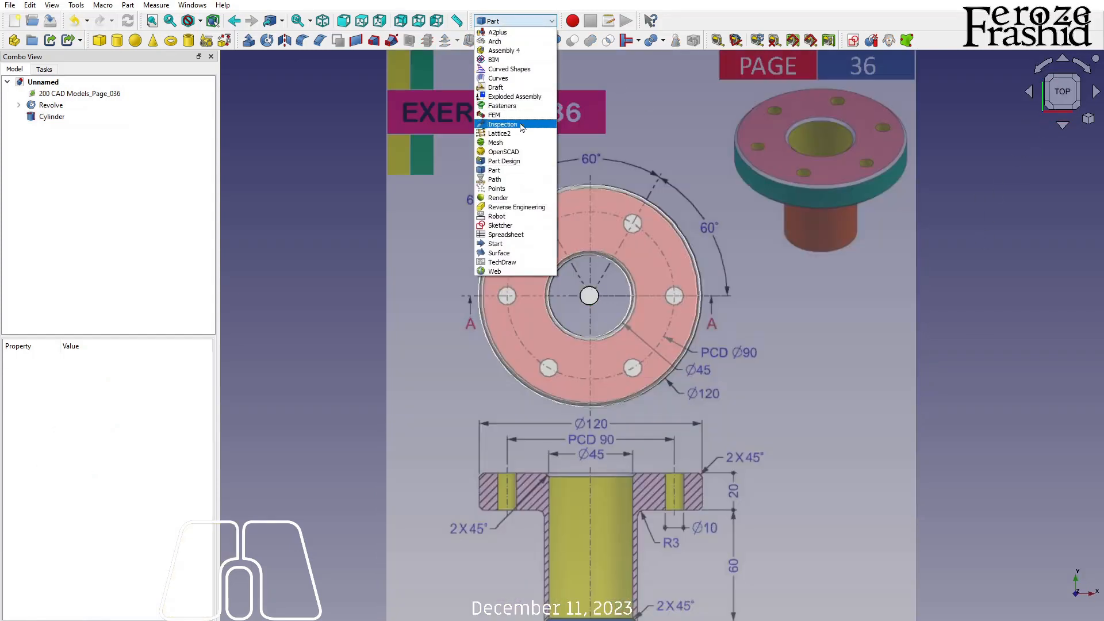
{"action": "left_click", "coordinate": [513, 136]}
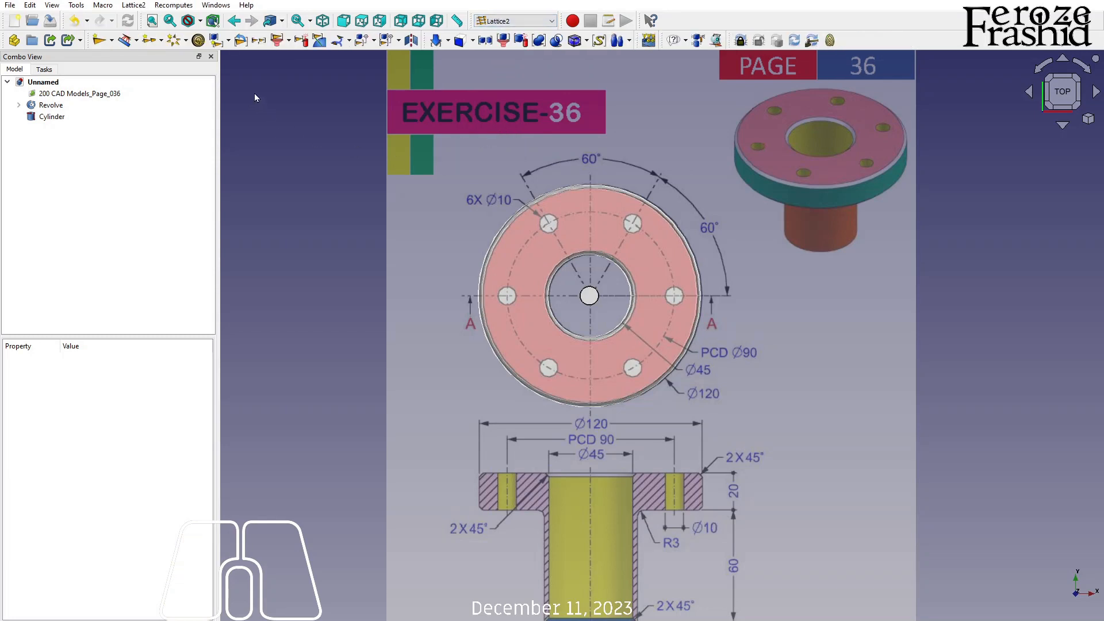
Create a polar array of placements around the origin and set its count to 6
{"action": "left_click", "coordinate": [173, 40]}
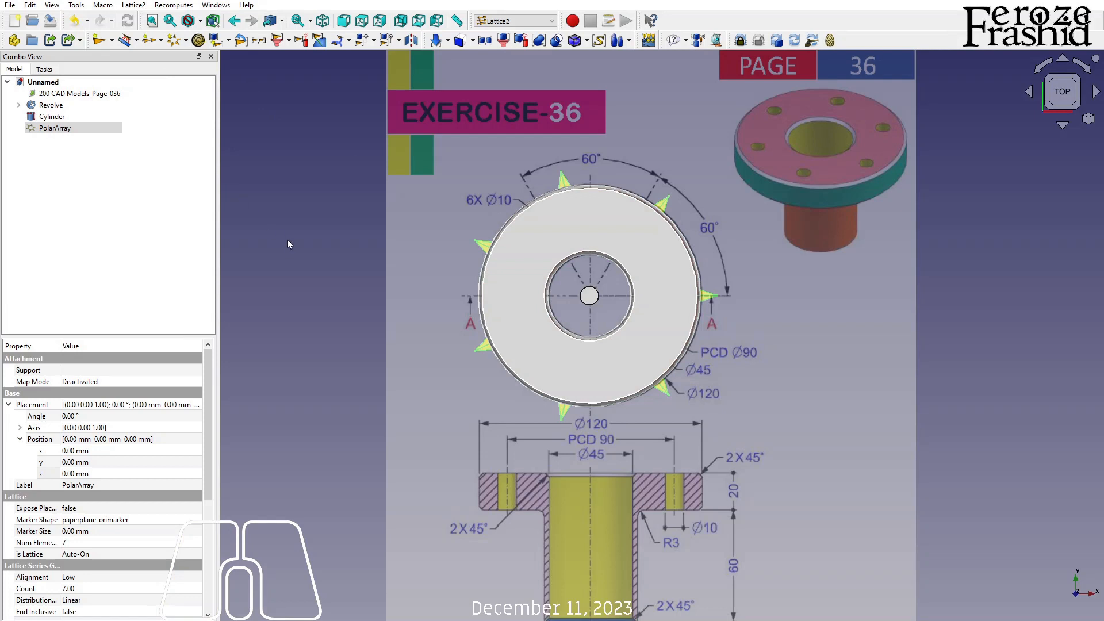
{"action": "left_click", "coordinate": [62, 129]}
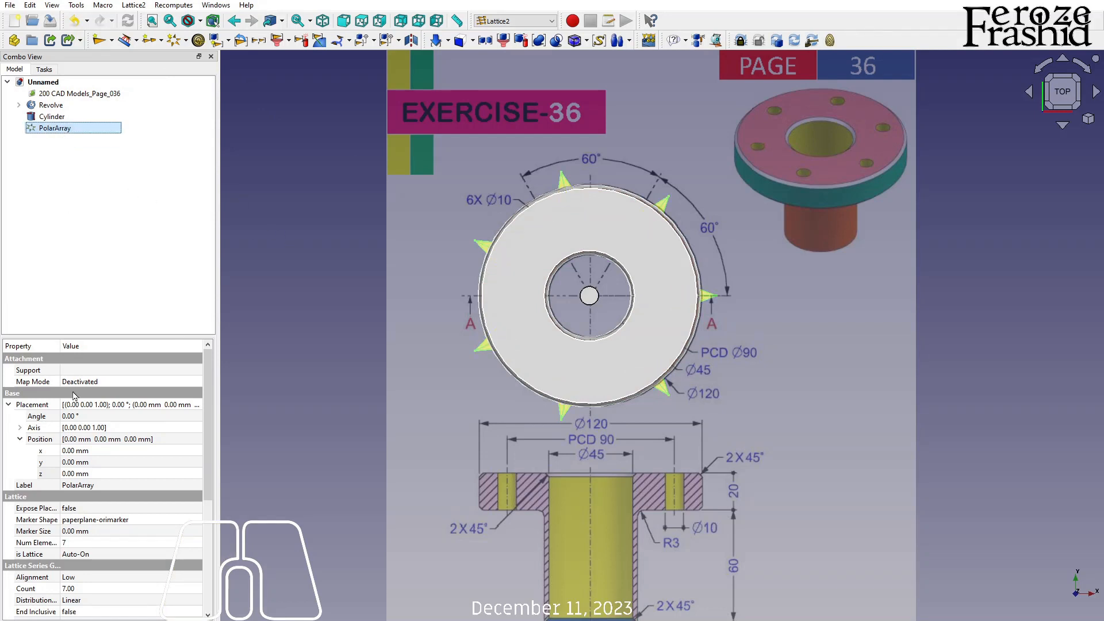
{"action": "left_click", "coordinate": [76, 590]}
{"action": "type", "text": "6"}
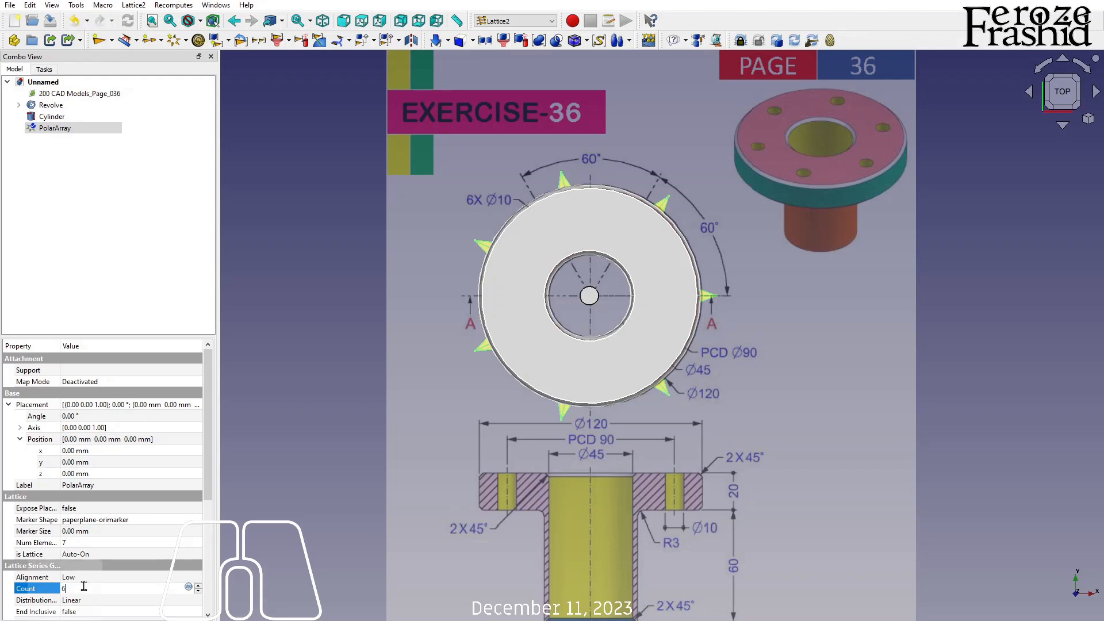
{"action": "key", "text": "Return"}
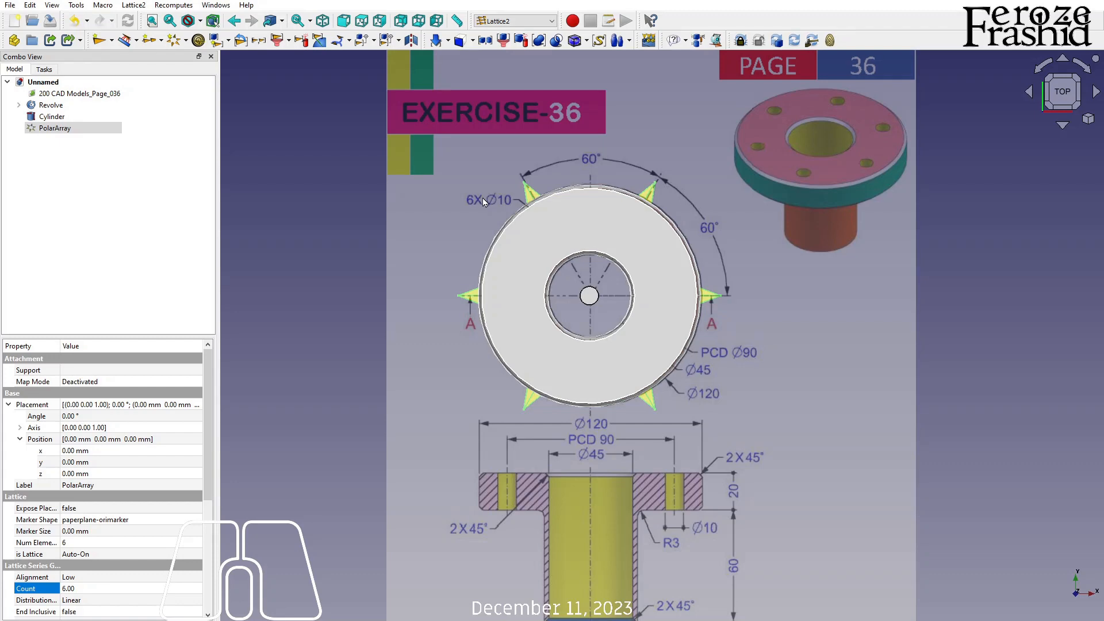
Set the polar array's radius to 45 mm to match the 90 mm pitch circle of the bolt holes
{"action": "left_click_drag", "start_coordinate": [603, 338], "coordinate": [590, 274], "text": "alt"}
{"action": "left_click", "coordinate": [598, 305]}
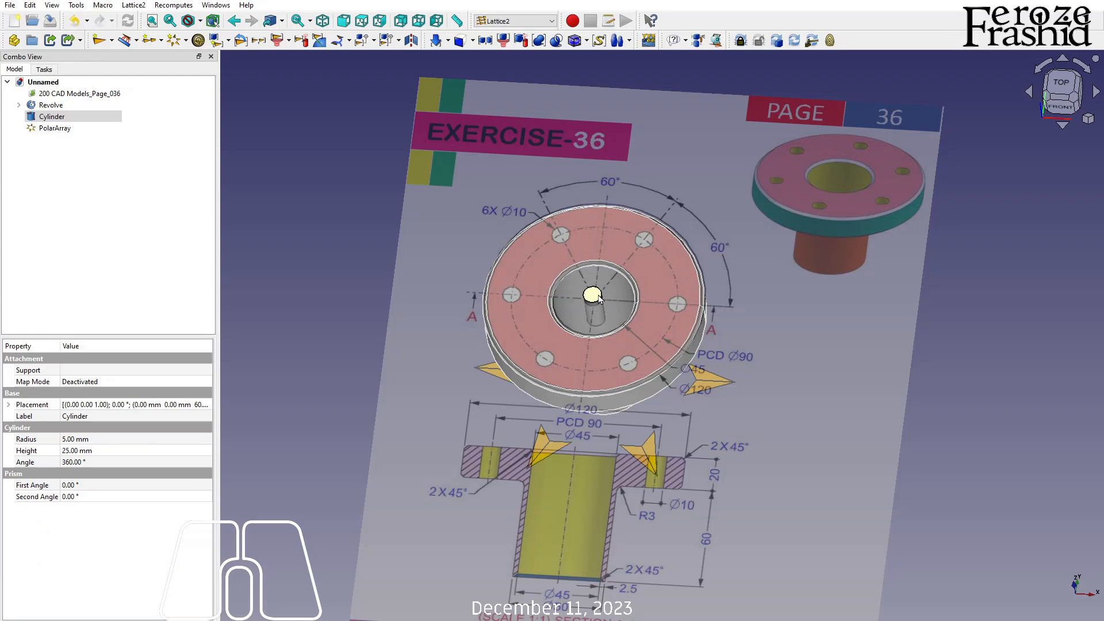
{"action": "left_click", "coordinate": [598, 298]}
{"action": "left_click", "coordinate": [55, 128]}
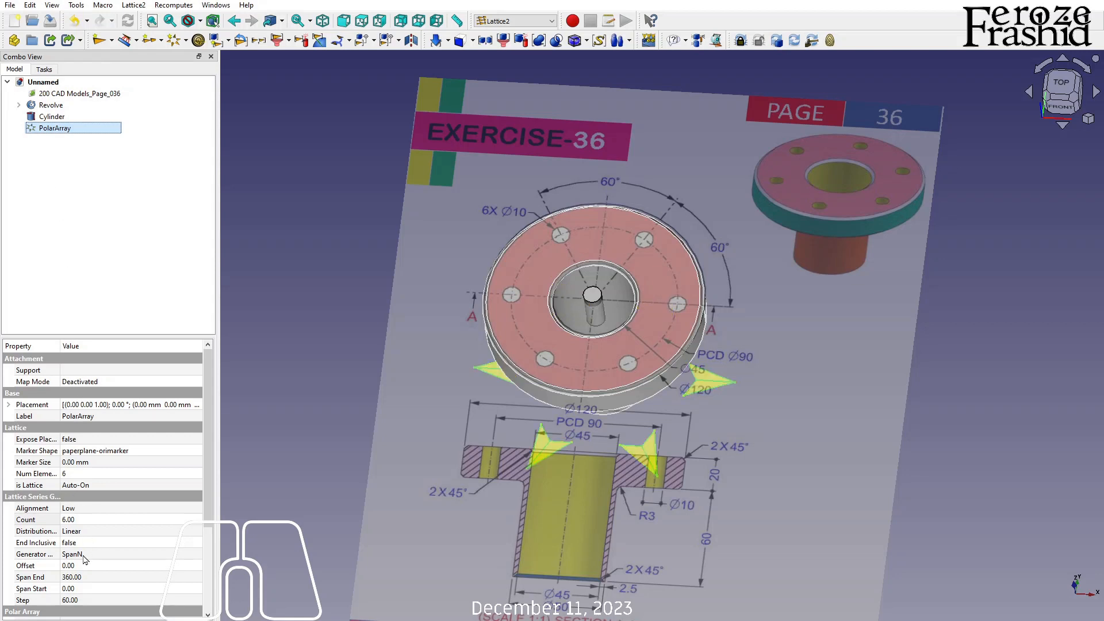
{"action": "scroll", "coordinate": [85, 558], "scroll_direction": "down", "scroll_amount": 2}
{"action": "scroll", "coordinate": [84, 583], "scroll_direction": "down", "scroll_amount": 2}
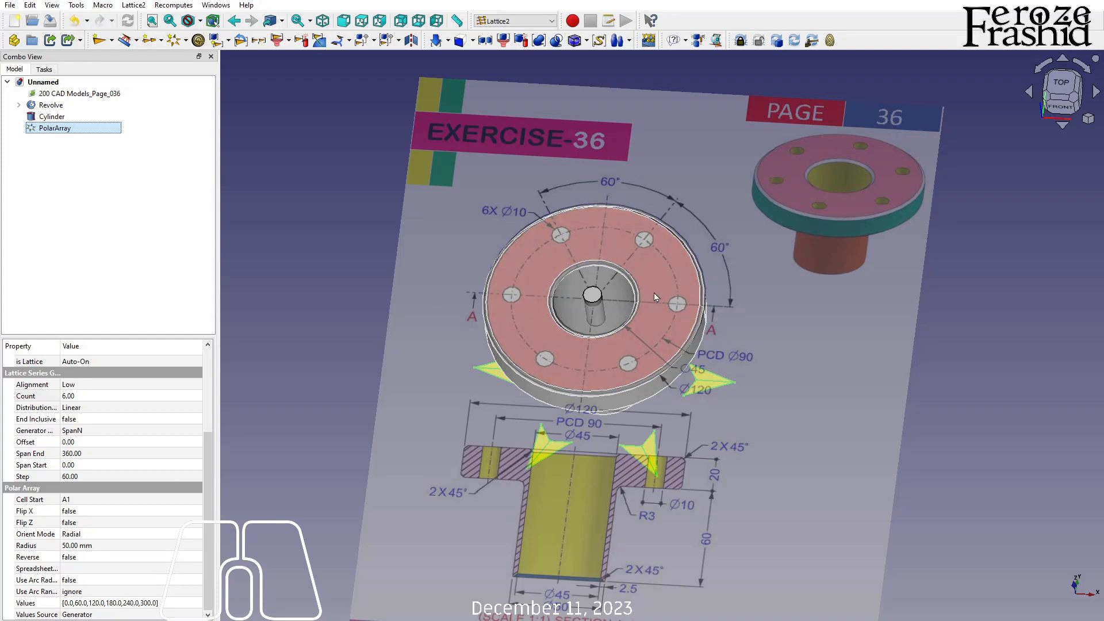
{"action": "left_click", "coordinate": [71, 545]}
{"action": "type", "text": "45"}
{"action": "key", "text": "Return"}
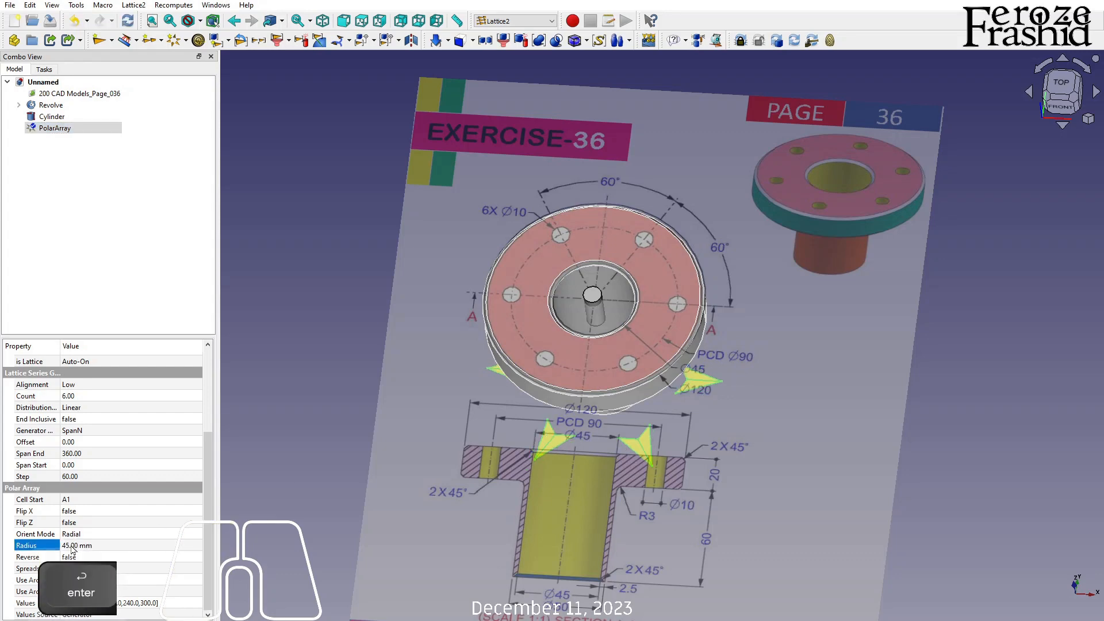
{"action": "left_click_drag", "start_coordinate": [469, 340], "coordinate": [624, 330], "text": "alt"}
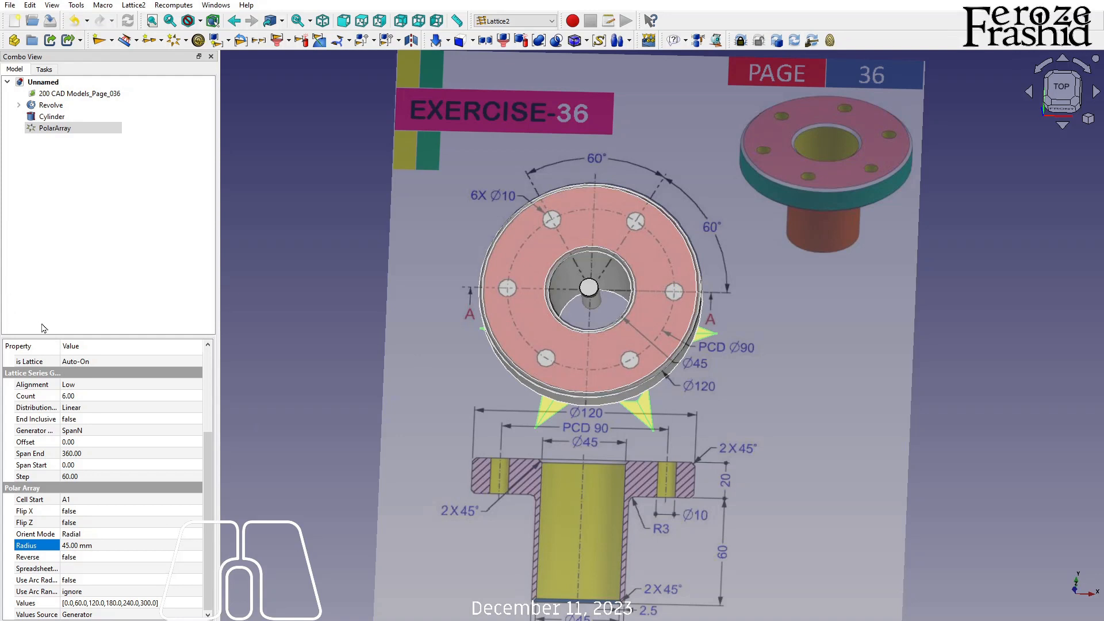
Populate the polar array with copies of the cylinder
{"action": "left_click", "coordinate": [53, 129]}
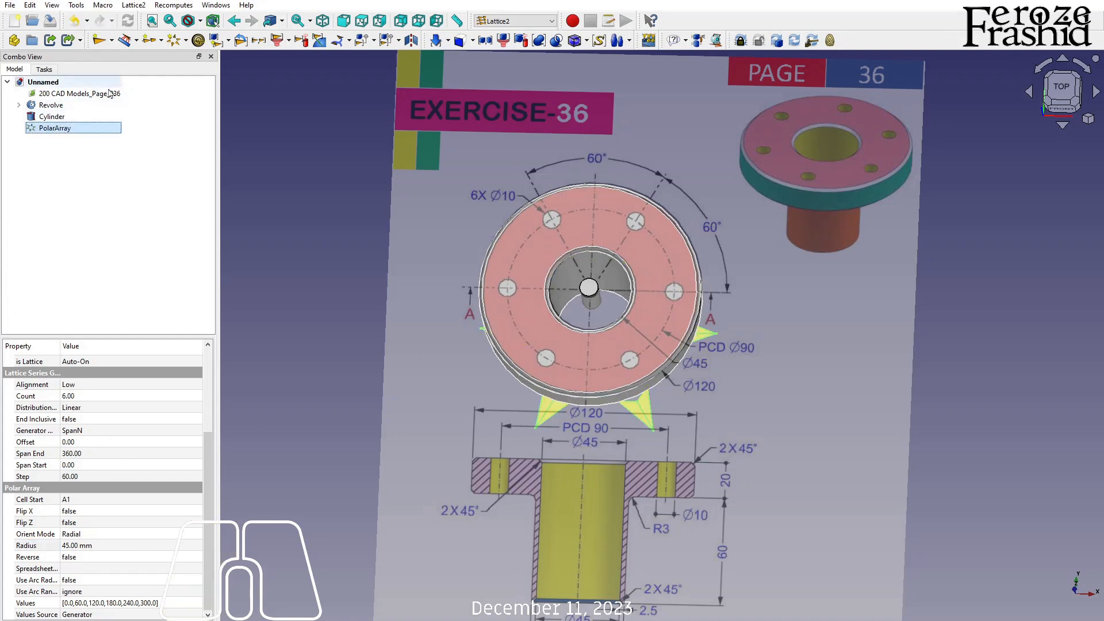
{"action": "left_click", "coordinate": [67, 117]}
{"action": "left_click", "coordinate": [64, 128], "text": "ctrl"}
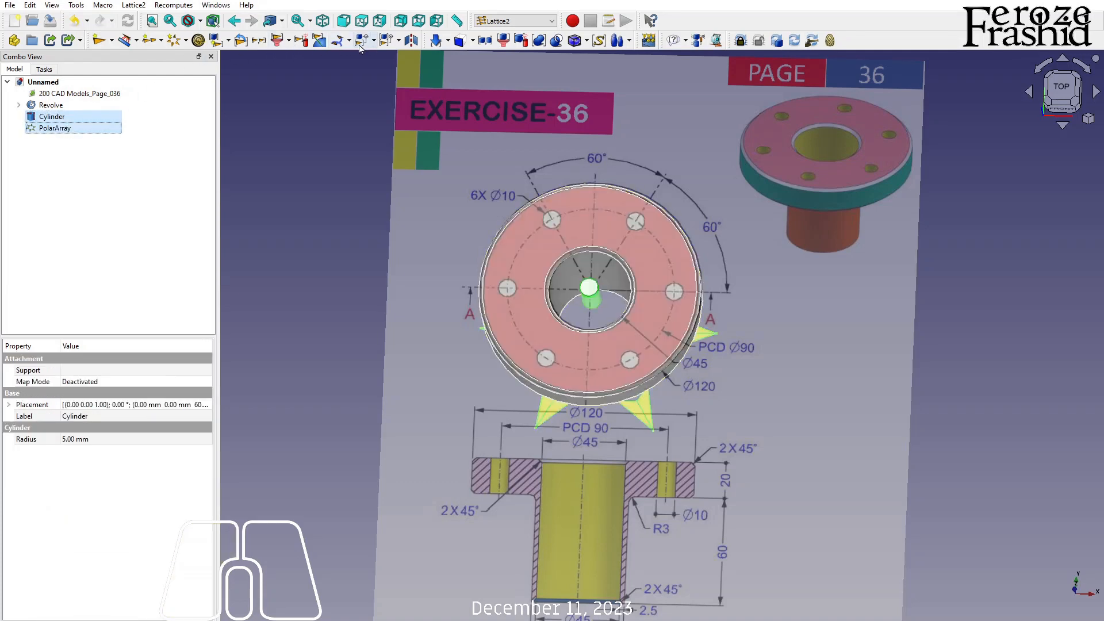
{"action": "left_click", "coordinate": [385, 40]}
{"action": "left_click", "coordinate": [378, 57]}
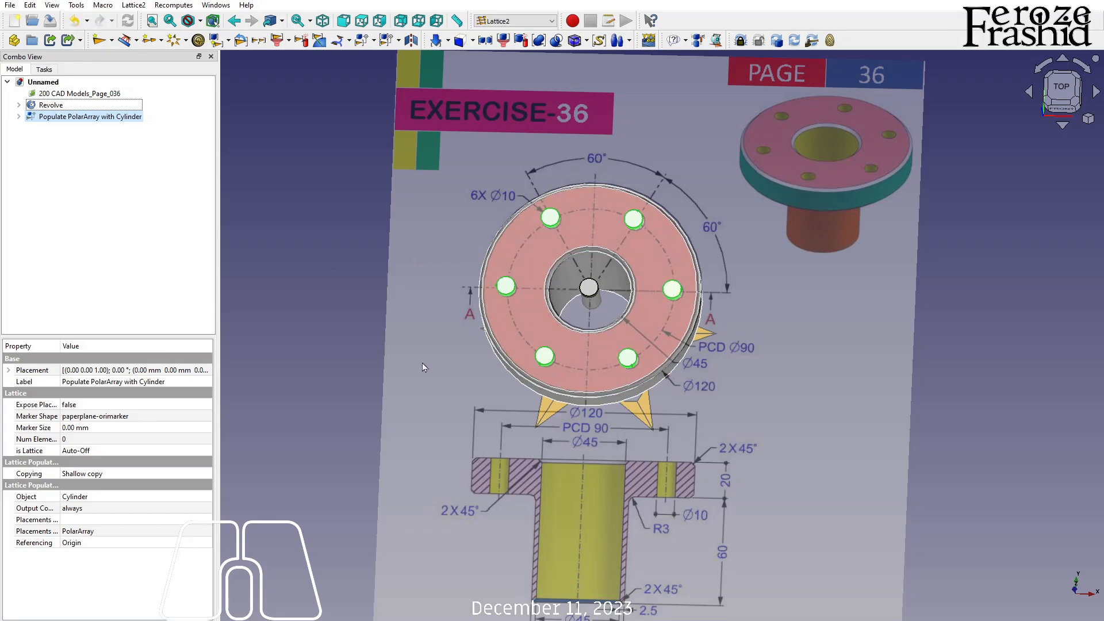
{"action": "left_click", "coordinate": [51, 546]}
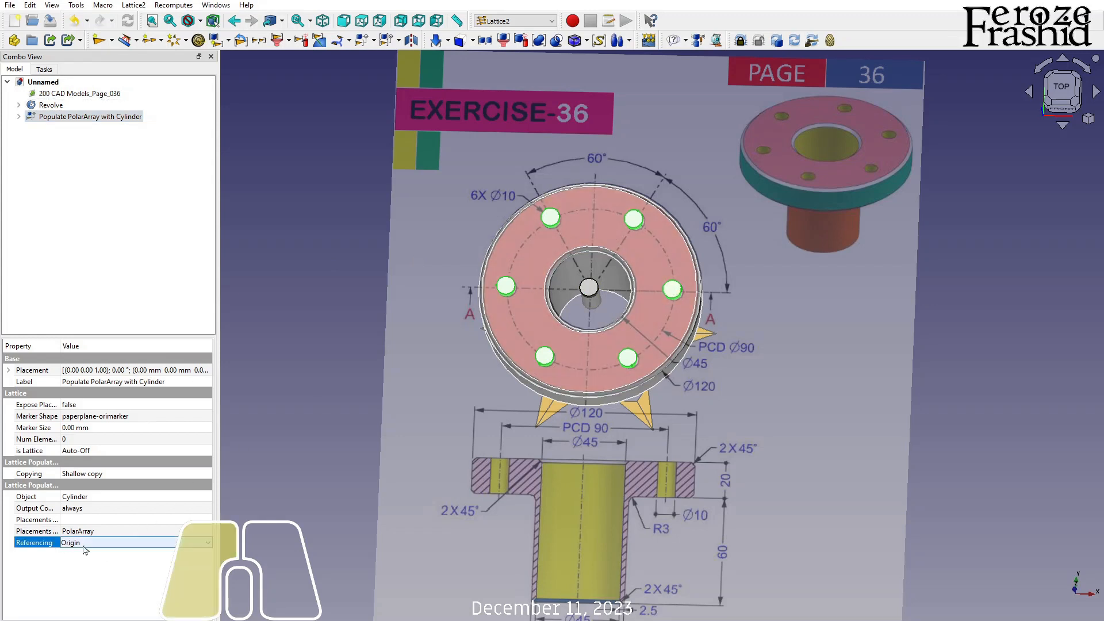
{"action": "left_click", "coordinate": [81, 544]}
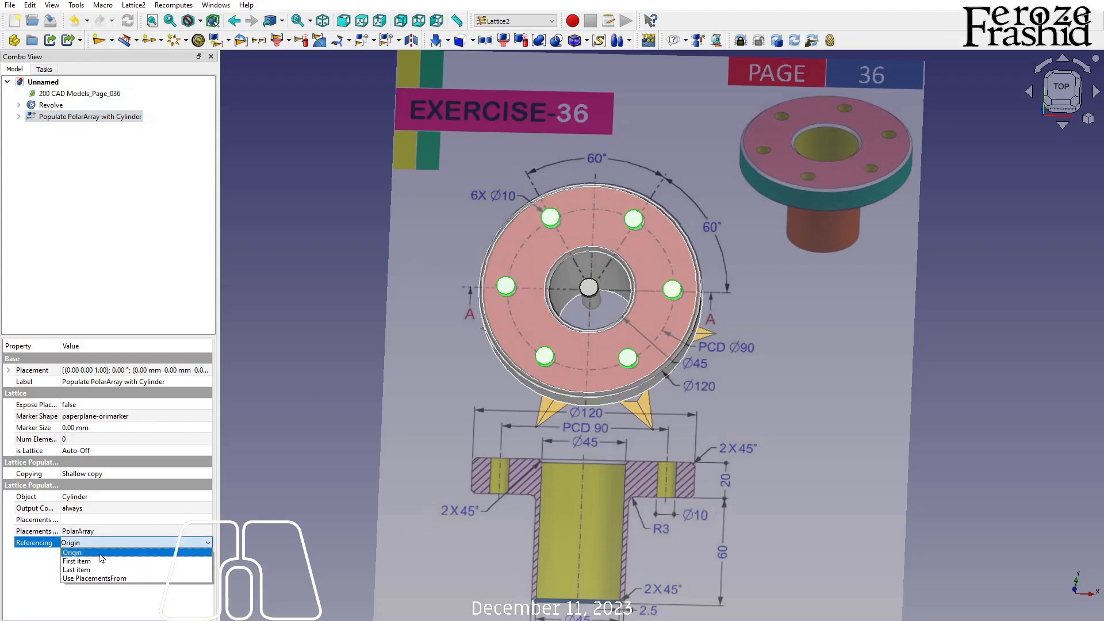
{"action": "left_click", "coordinate": [266, 437]}
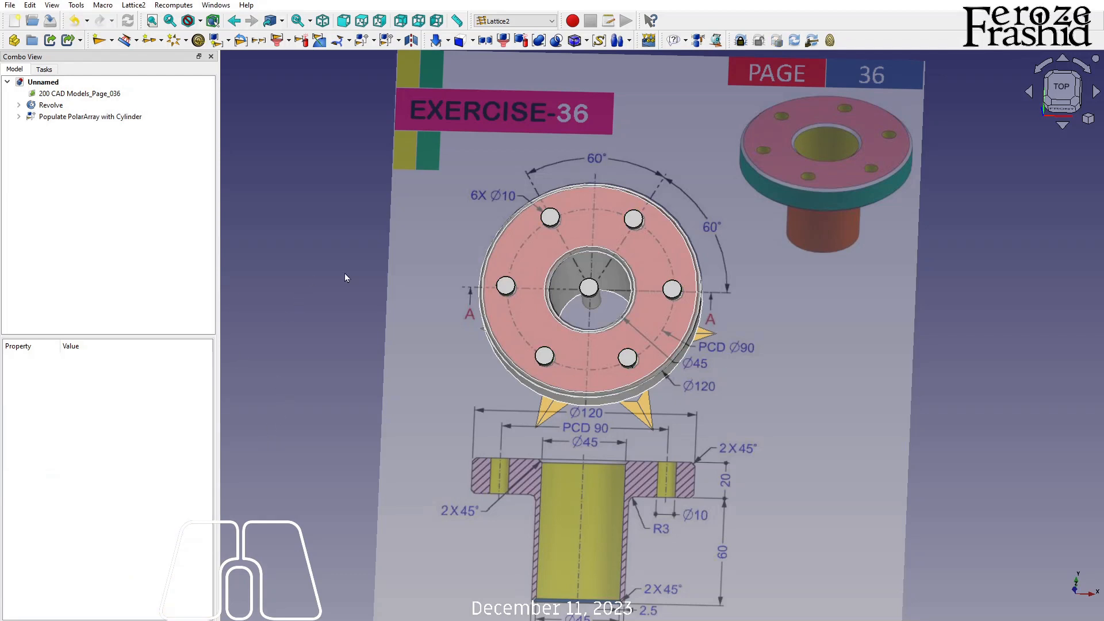
Hide the original cylinder and the polar array nested under the populated array
{"action": "left_click", "coordinate": [18, 116]}
{"action": "left_click", "coordinate": [69, 139]}
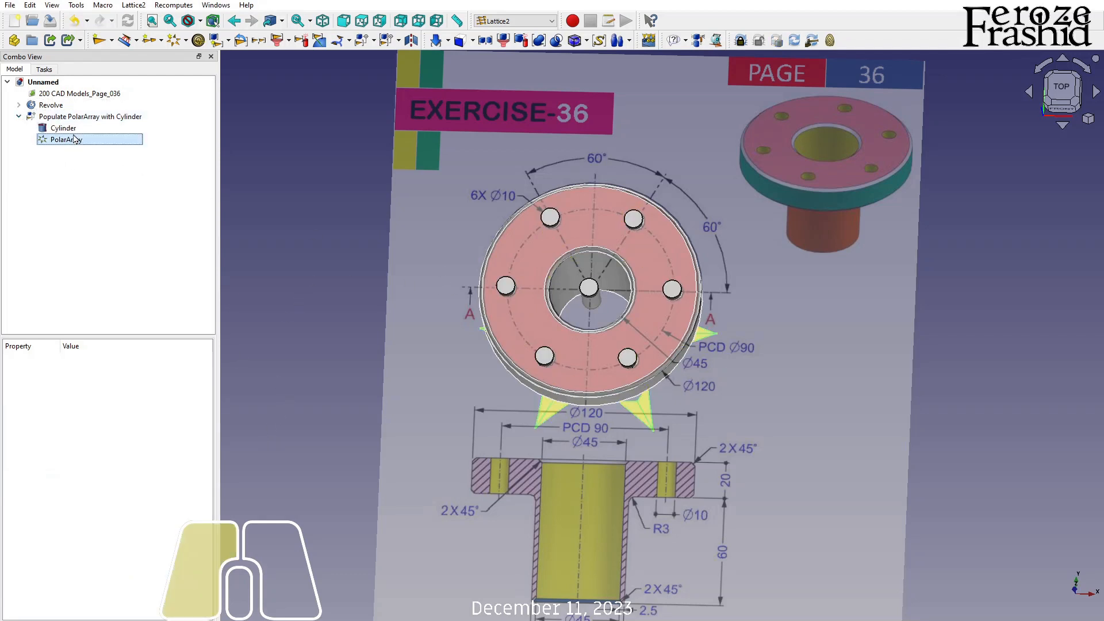
{"action": "left_click", "coordinate": [63, 129]}
Switch to the Part workbench and fuse the populated array's six cylinders into one object
{"action": "left_click", "coordinate": [80, 116]}
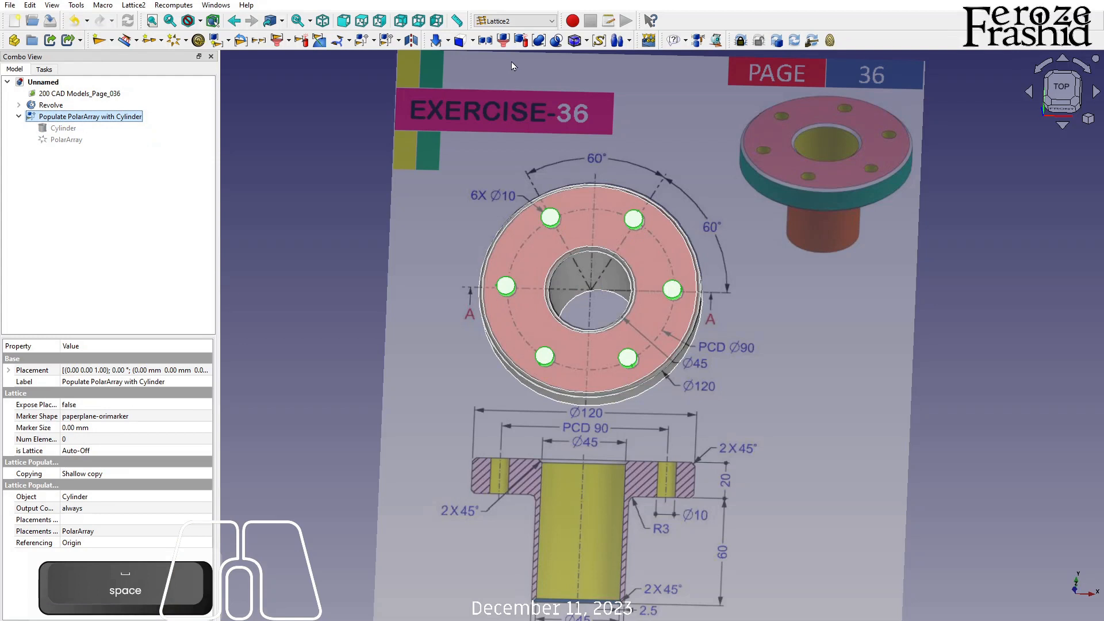
{"action": "left_click", "coordinate": [547, 21]}
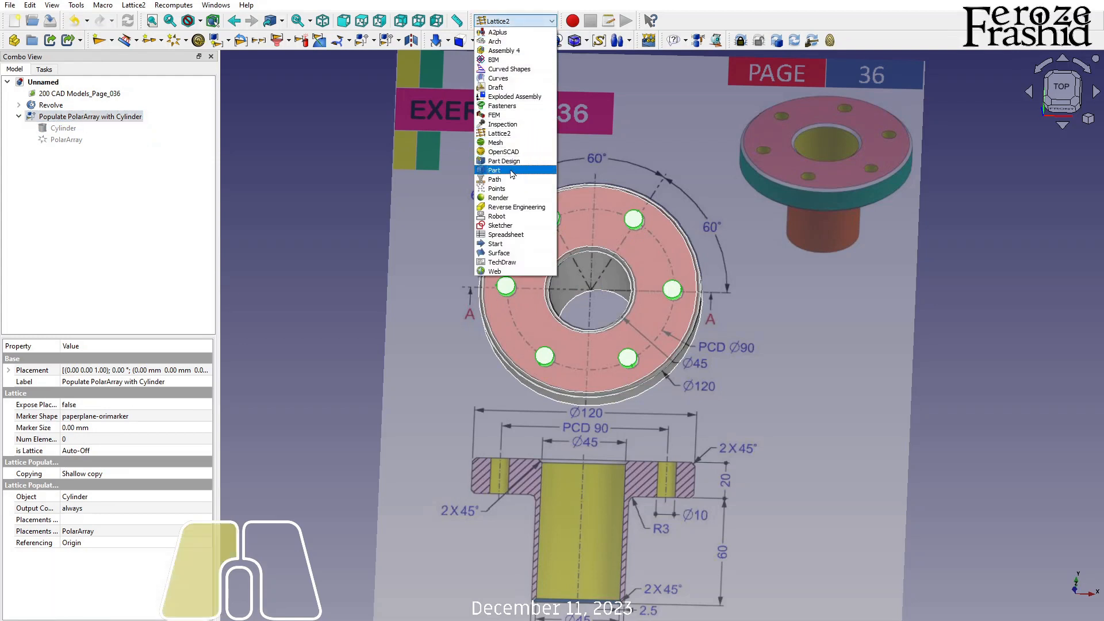
{"action": "left_click", "coordinate": [506, 167]}
{"action": "left_click", "coordinate": [590, 41]}
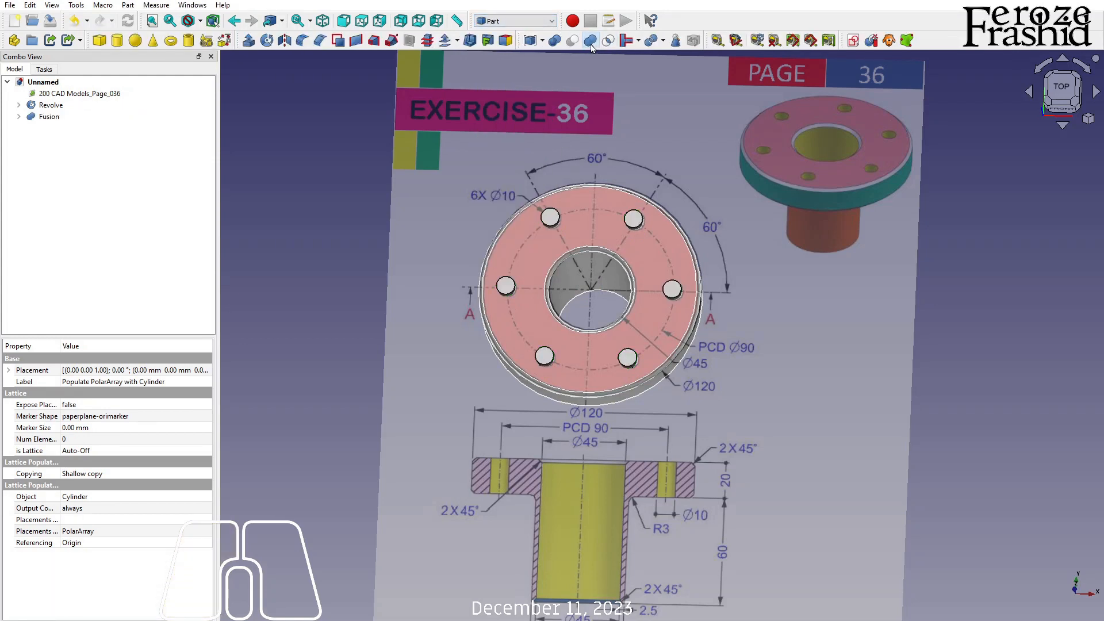
Cut the fused cylinders from the revolved sleeve to make the six bolt holes in the flange
{"action": "left_click", "coordinate": [47, 105]}
{"action": "left_click", "coordinate": [48, 118], "text": "ctrl"}
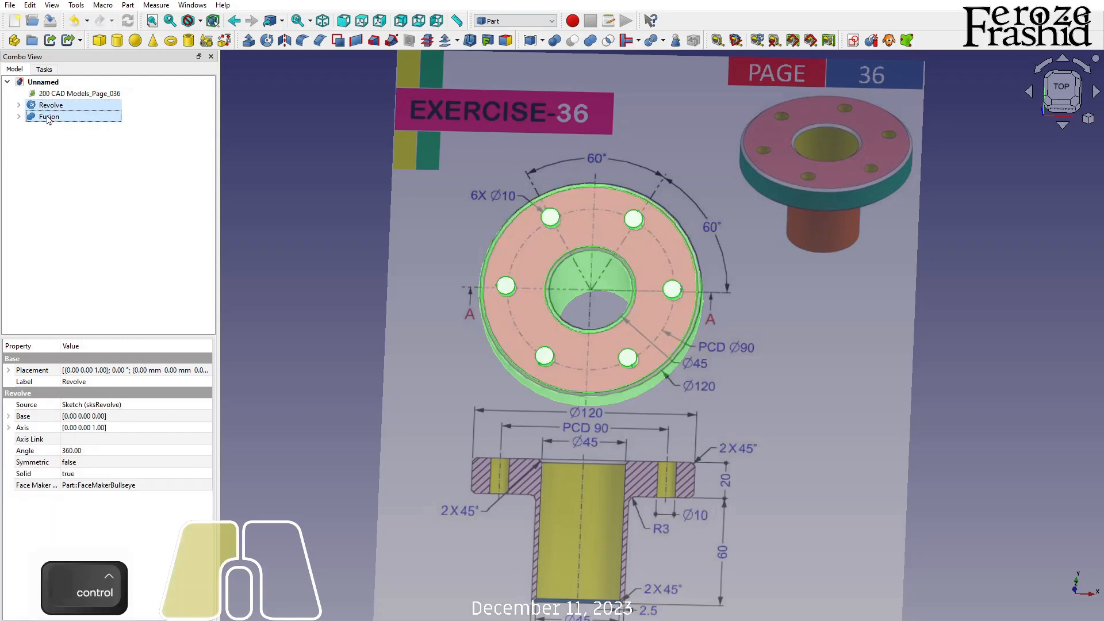
{"action": "left_click", "coordinate": [572, 40]}
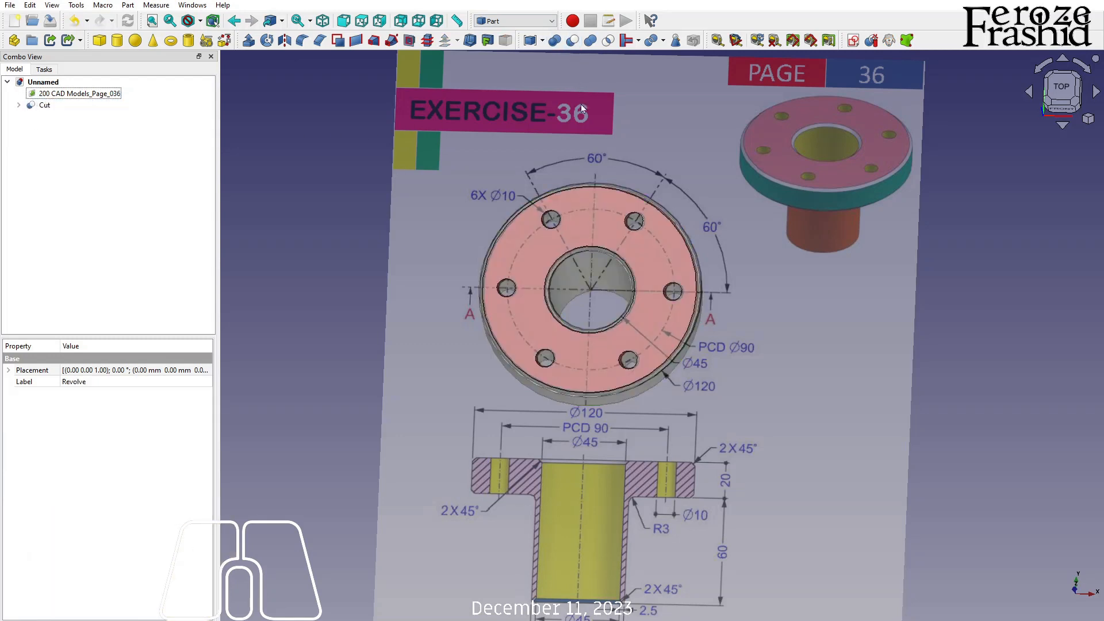
Inspect the drilled flange from several angles, toggling the reference drawing's visibility to compare the holes with its plan view
{"action": "left_click", "coordinate": [794, 329]}
{"action": "key", "text": "space"}
{"action": "left_click_drag", "start_coordinate": [734, 357], "coordinate": [625, 374], "text": "alt"}
{"action": "left_click", "coordinate": [83, 95]}
{"action": "key", "text": "space"}
{"action": "scroll", "coordinate": [292, 326], "scroll_direction": "down", "scroll_amount": 2}
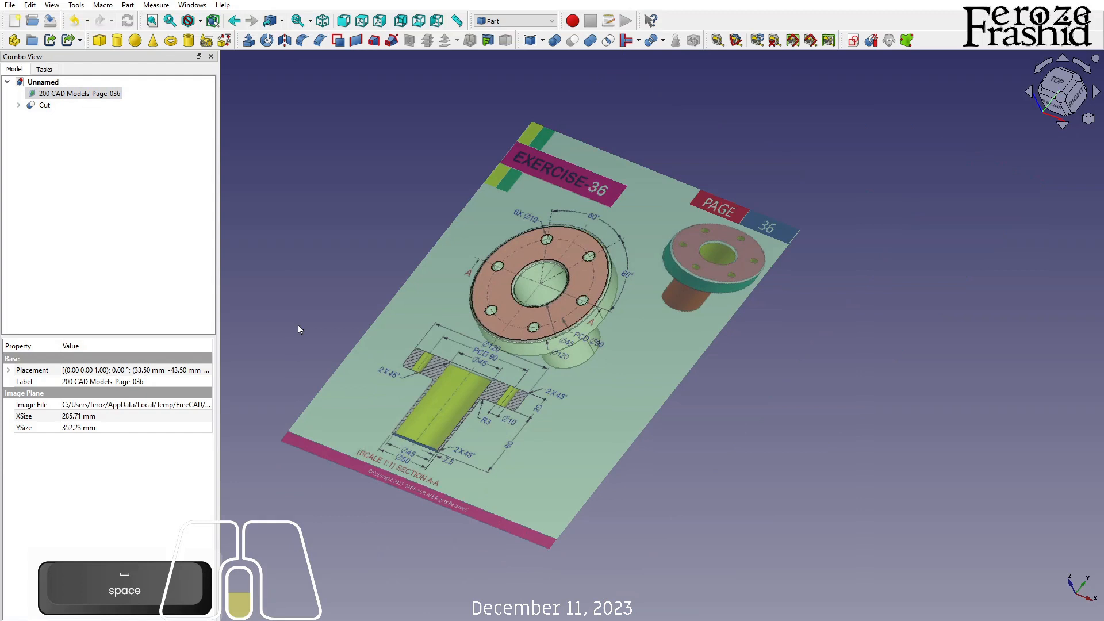
{"action": "left_click_drag", "start_coordinate": [626, 316], "coordinate": [654, 335], "text": "alt"}
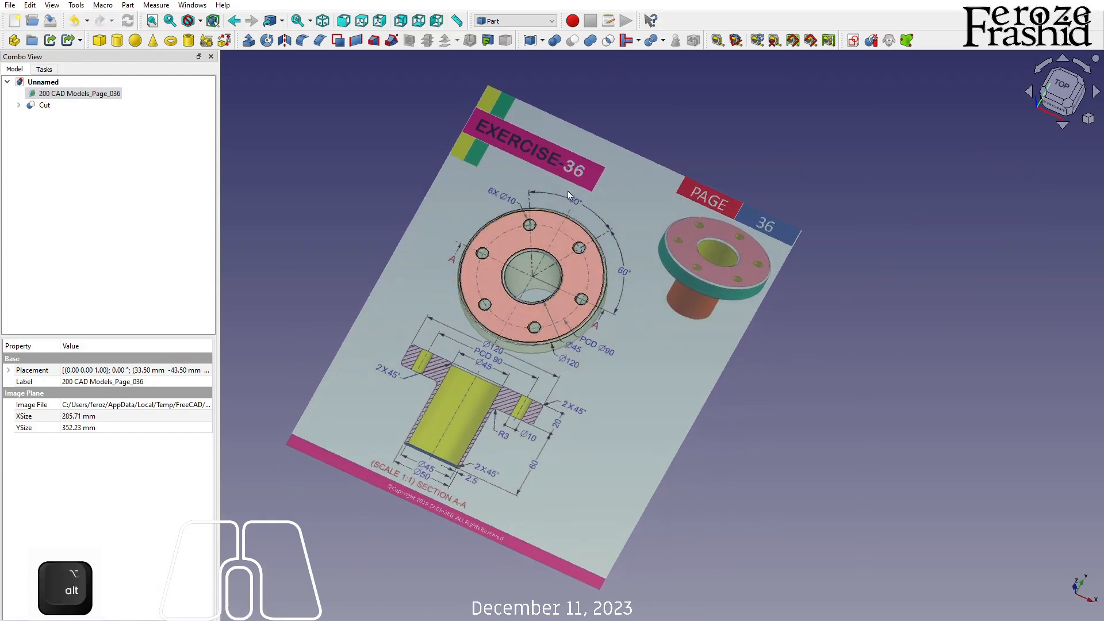
{"action": "left_click_drag", "start_coordinate": [572, 258], "coordinate": [567, 306], "text": "alt"}
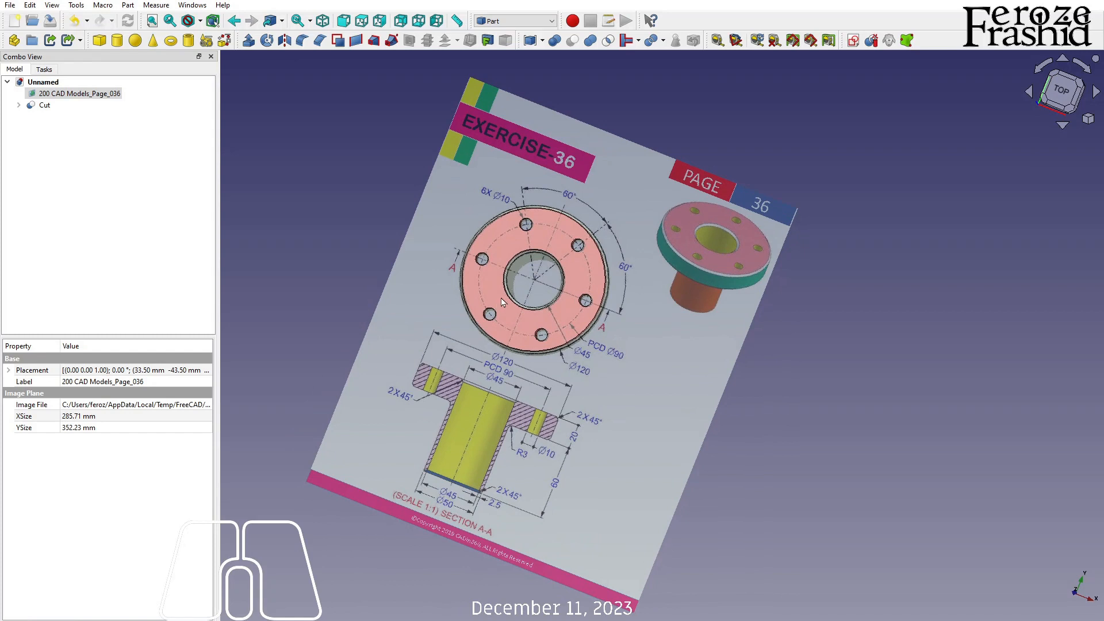
{"action": "scroll", "coordinate": [482, 320], "scroll_direction": "up", "scroll_amount": 1}
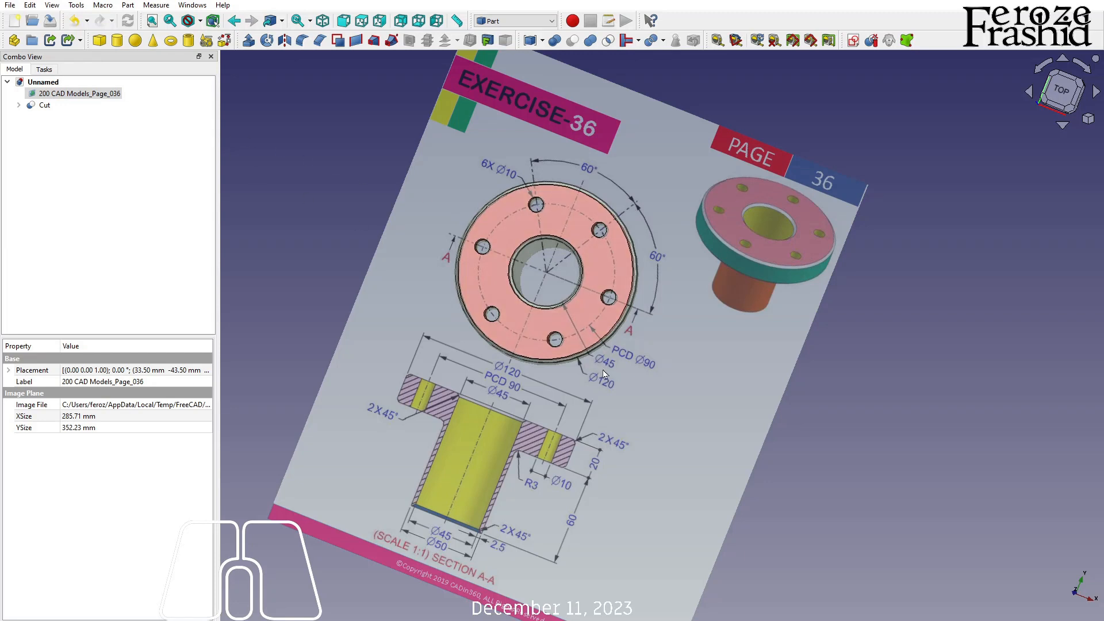
{"action": "key", "text": "alt"}
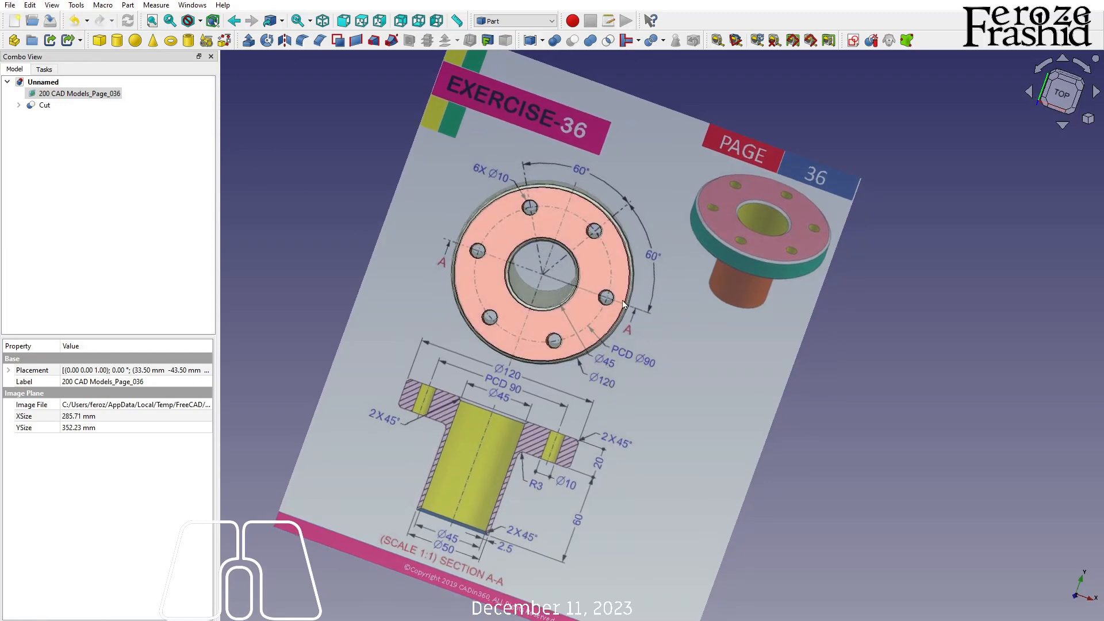
{"action": "scroll", "coordinate": [781, 229], "scroll_direction": "down", "scroll_amount": 1}
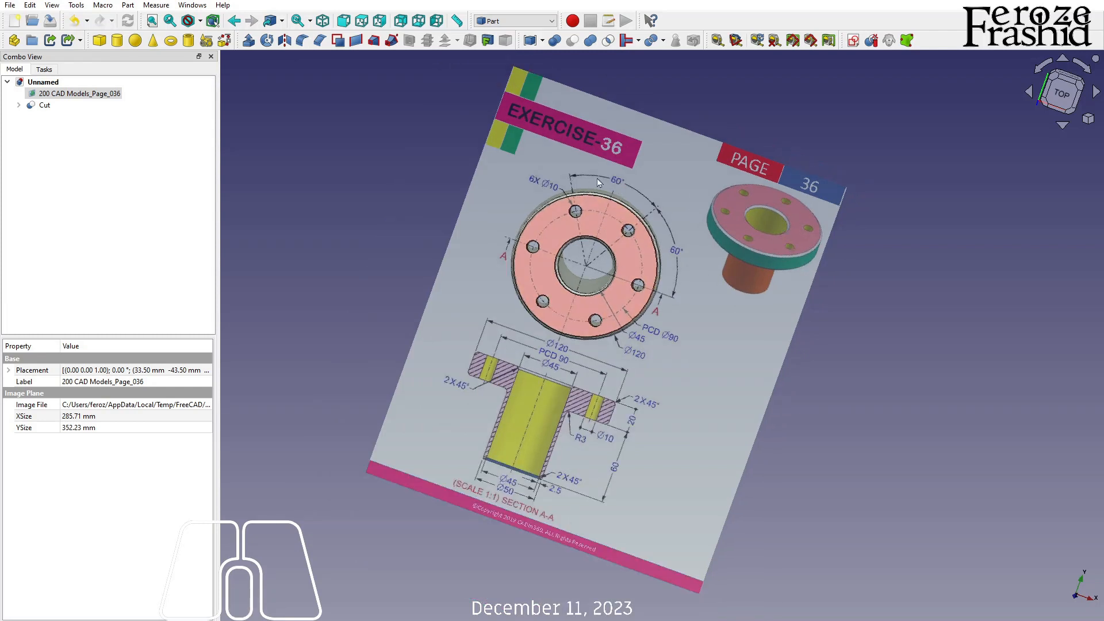